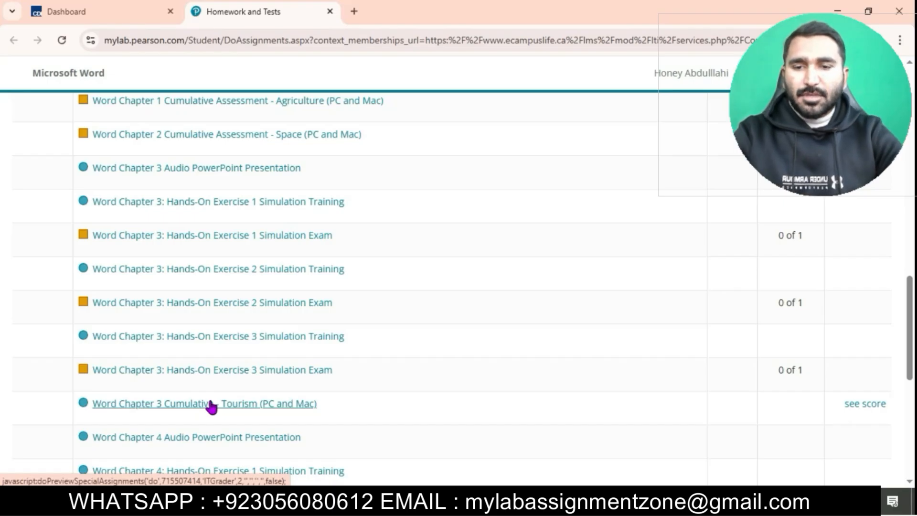
Open the Word Chapter 3 Cumulative - Tourism assignment and maximize its launch window.
click(212, 405)
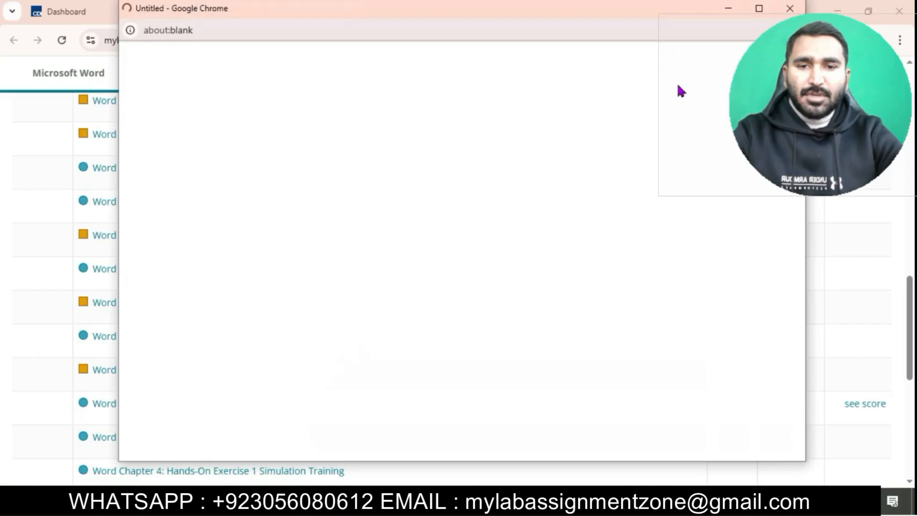
click(759, 9)
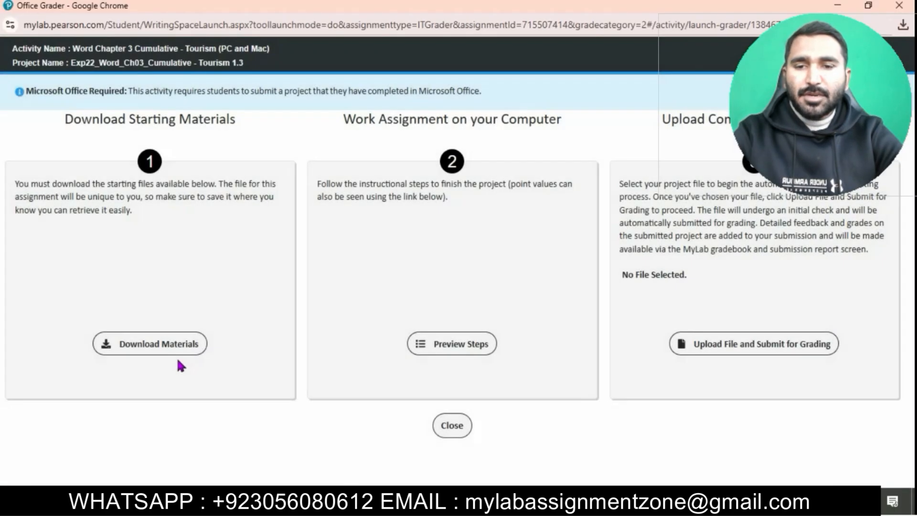
Download all of the assignment's starting materials files.
click(162, 348)
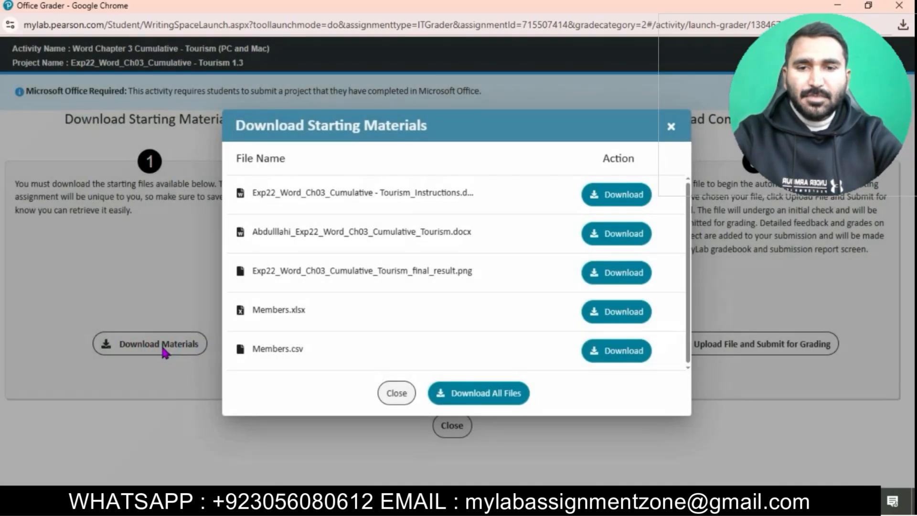
click(480, 402)
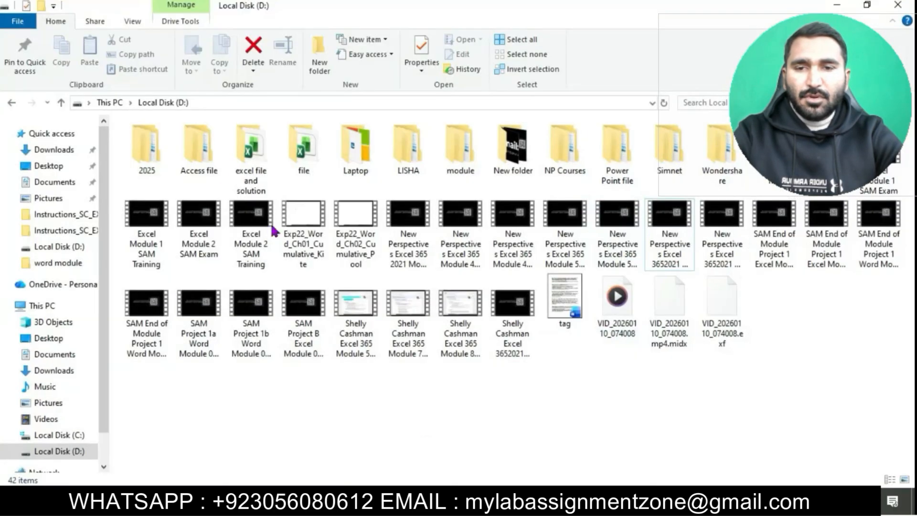
Open the Exp22_Word_Ch03_Cumulative - Tourism_Instructions document from Downloads and enable editing.
click(53, 154)
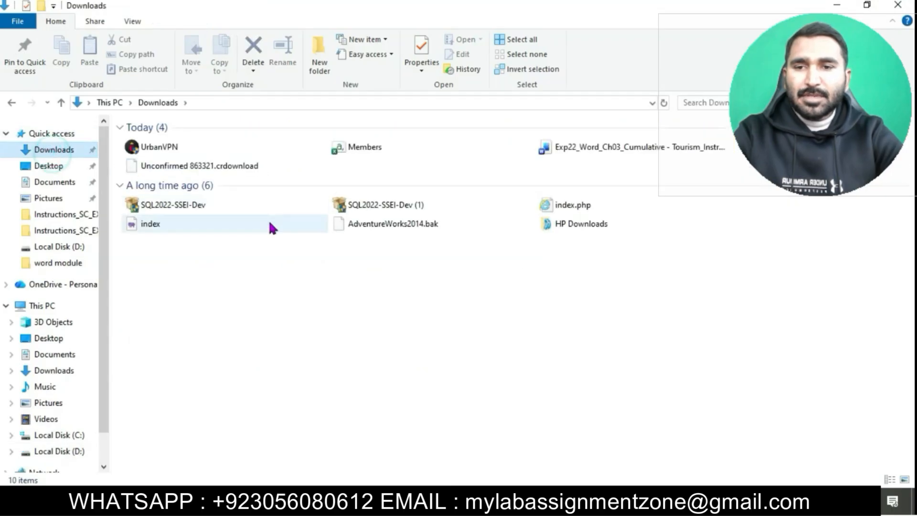
click(606, 153)
double_click(606, 150)
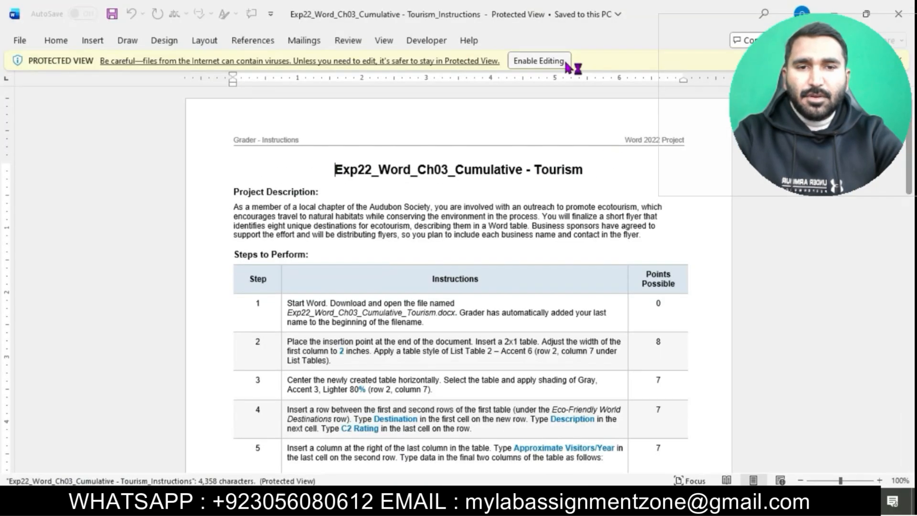
click(560, 61)
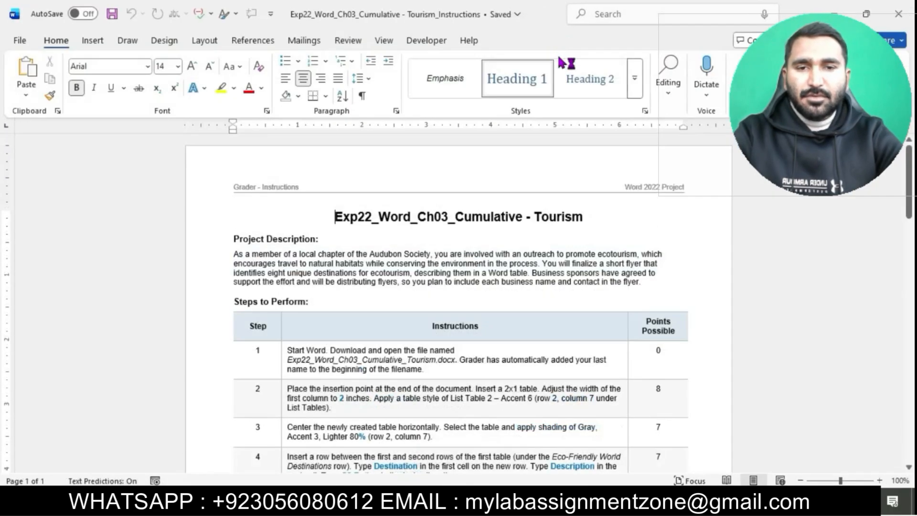
Hide the ruler in the instructions document.
click(383, 41)
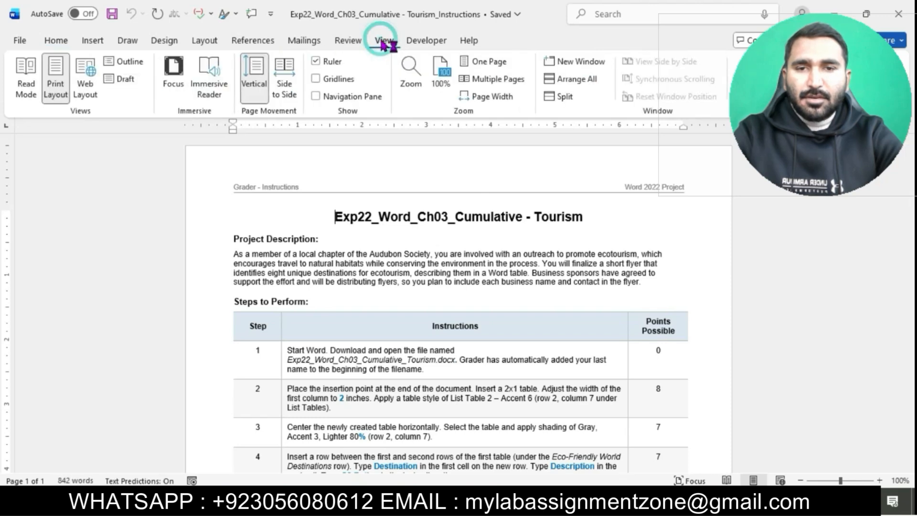
click(317, 61)
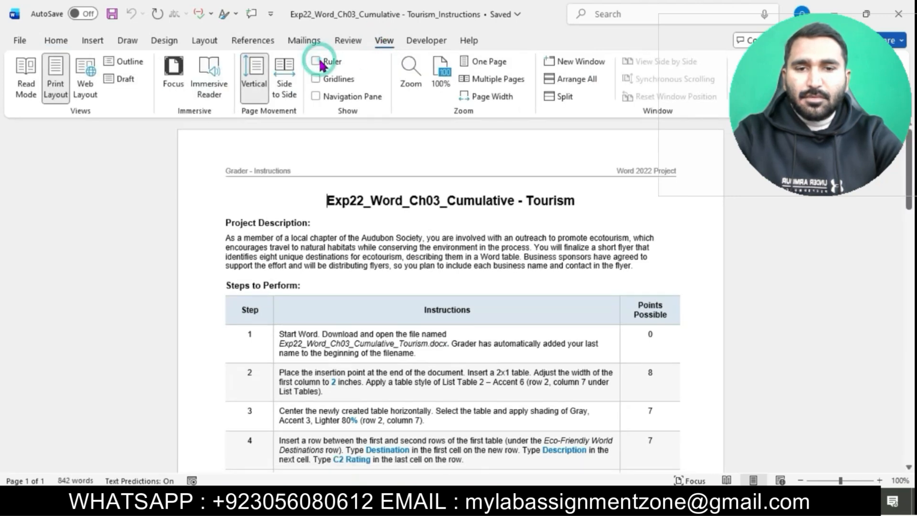
Set the instructions title to 20 pt and highlight it in turquoise.
triple_click(328, 200)
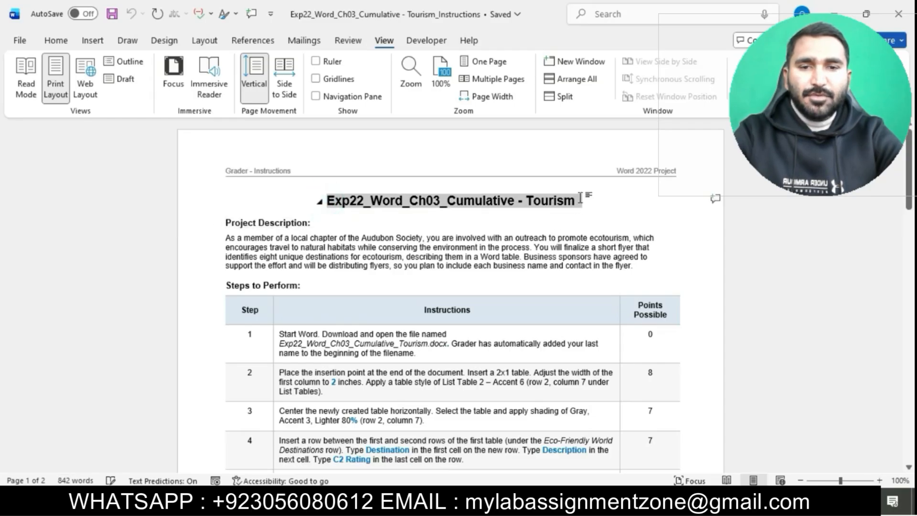
click(58, 41)
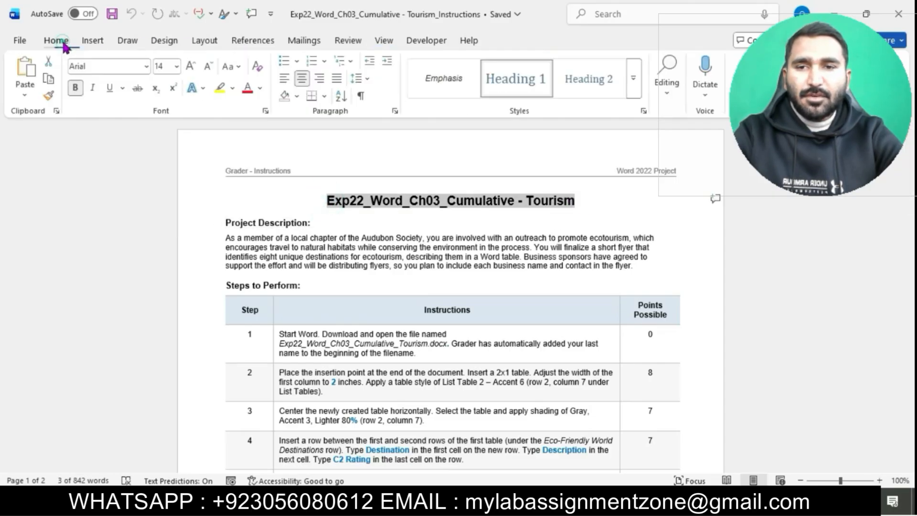
click(178, 66)
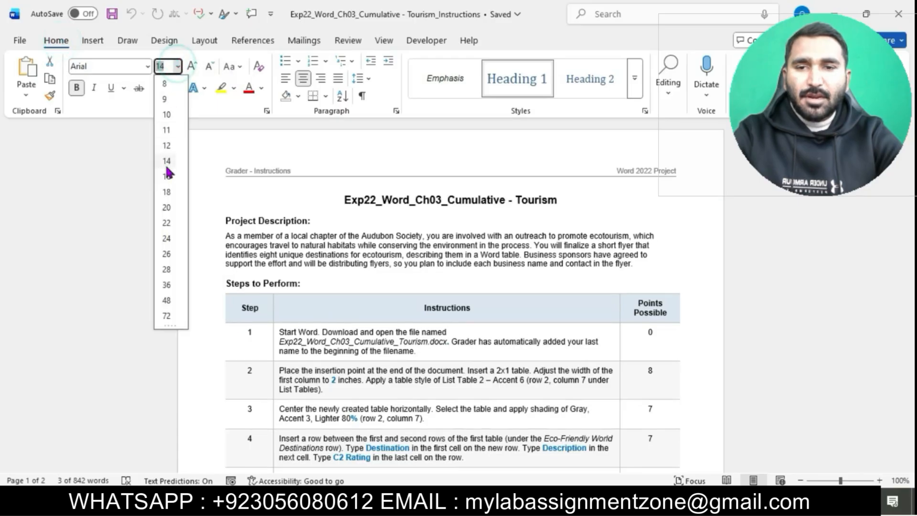
click(168, 207)
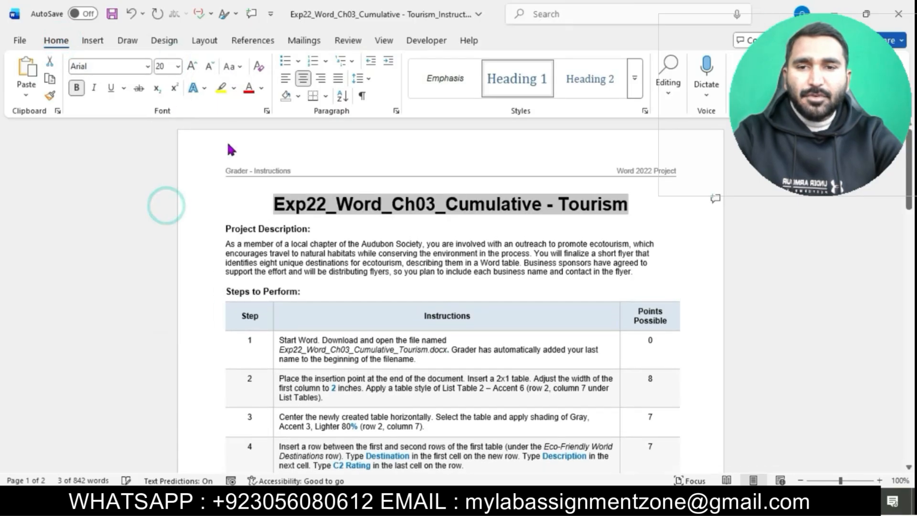
click(233, 92)
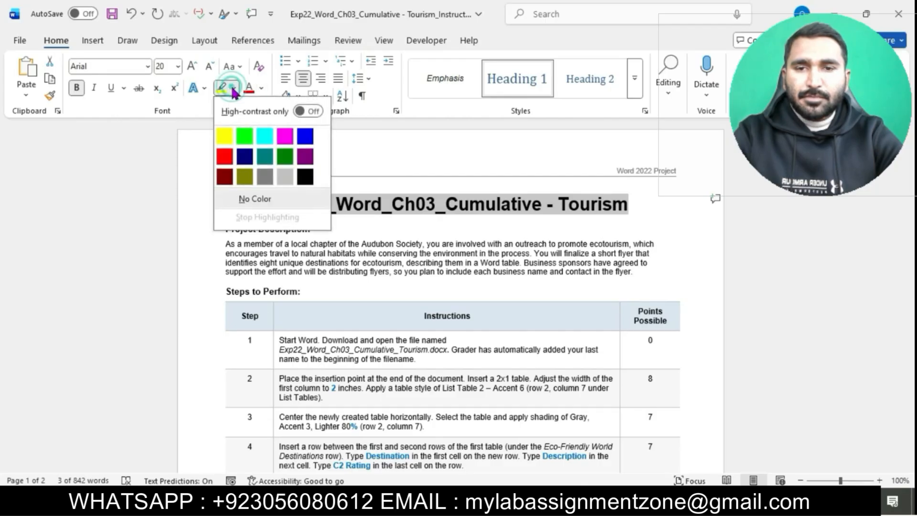
click(267, 140)
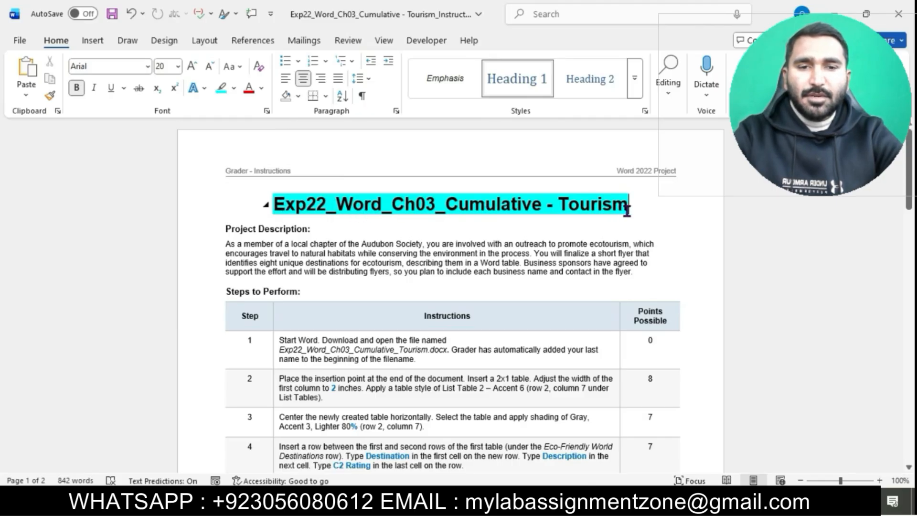
Enlarge all the instruction steps text, from step 1 to the end of the table, to 12 pt.
scroll(522, 228, down, 3)
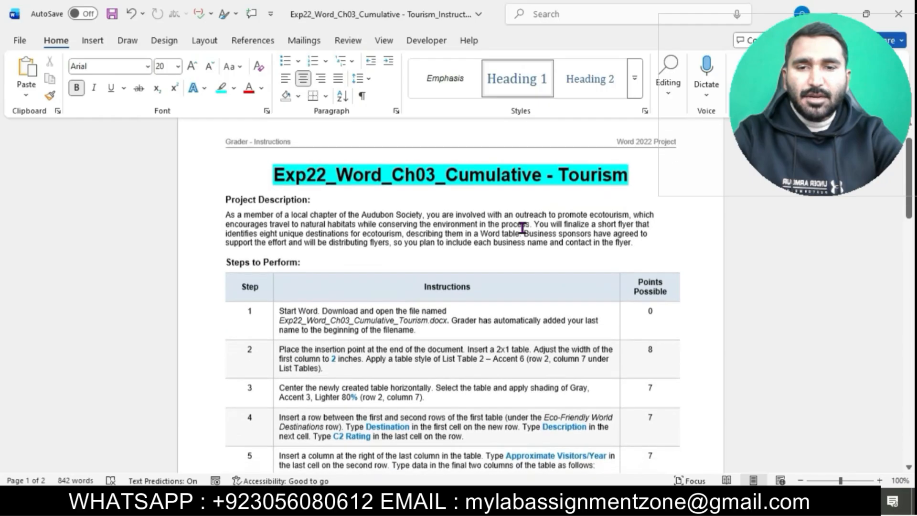
scroll(522, 228, down, 2)
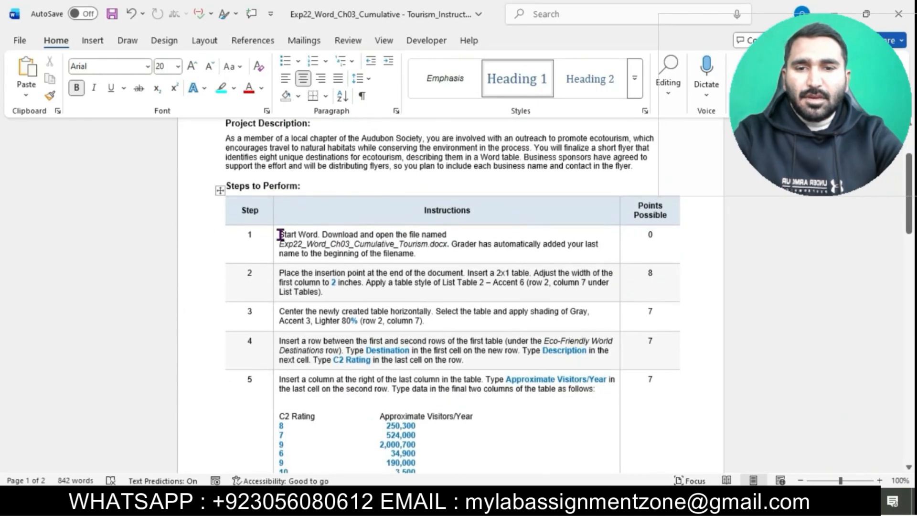
drag(277, 235, 382, 480)
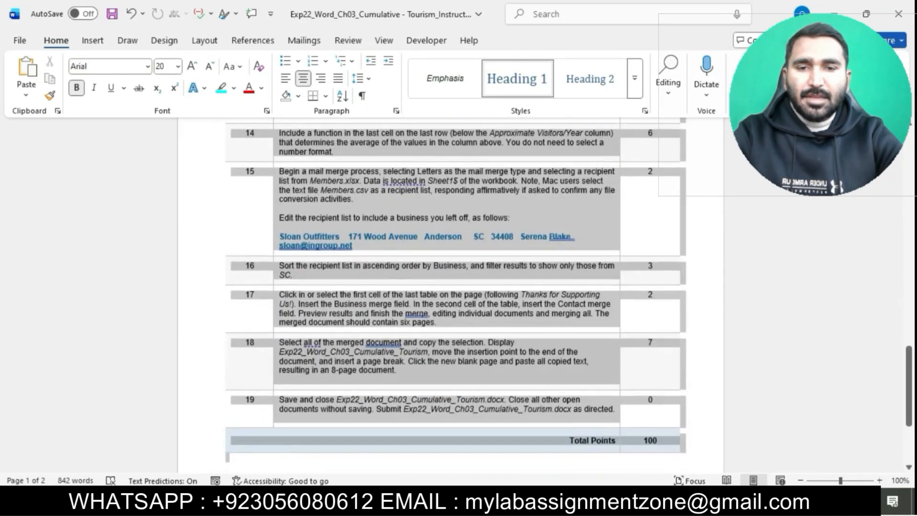
click(177, 66)
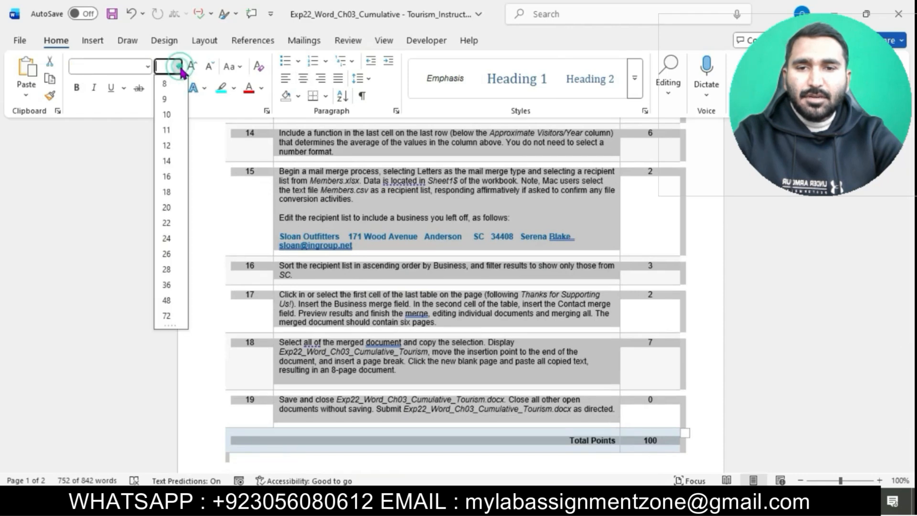
click(167, 146)
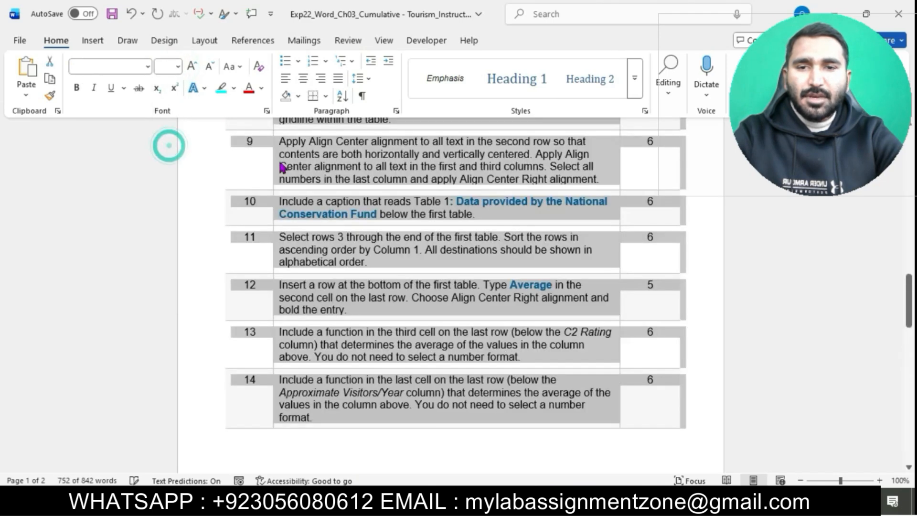
click(398, 180)
Highlight the text of instruction step 1 in turquoise.
scroll(397, 180, up, 10)
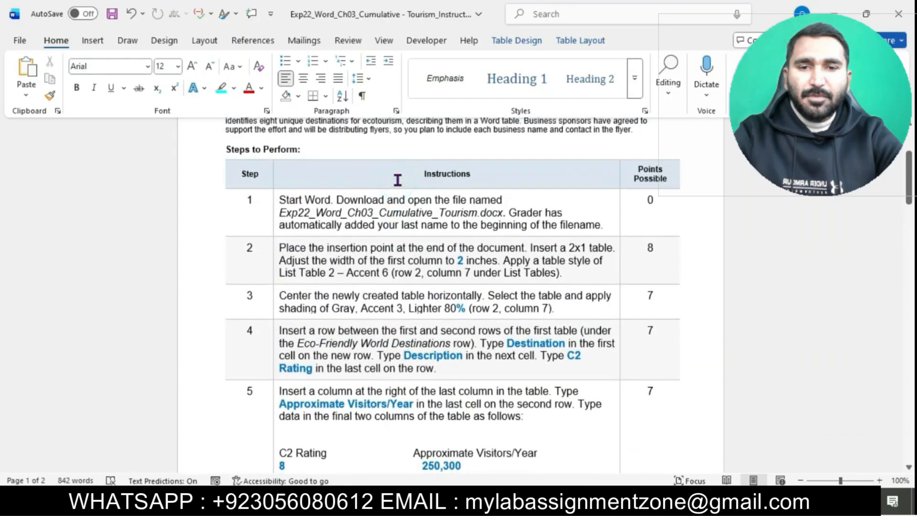
scroll(397, 177, up, 4)
scroll(396, 179, up, 3)
scroll(372, 219, down, 1)
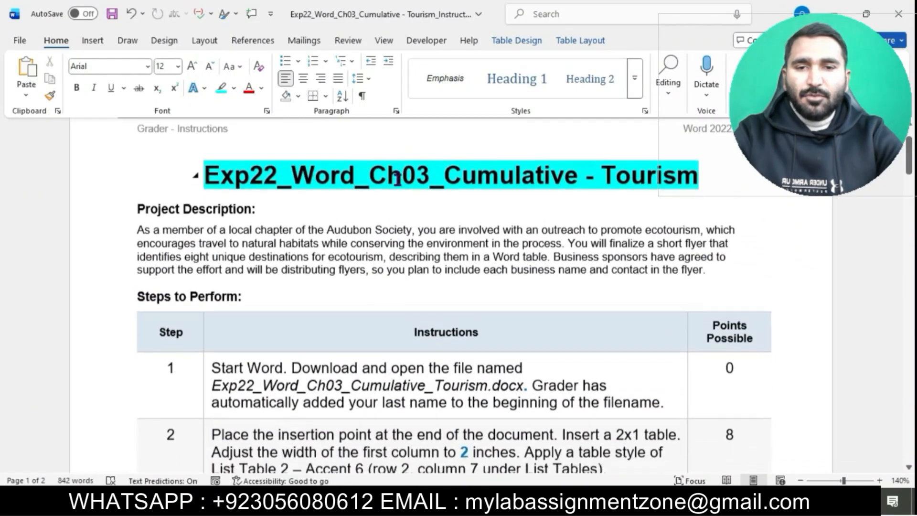
click(209, 359)
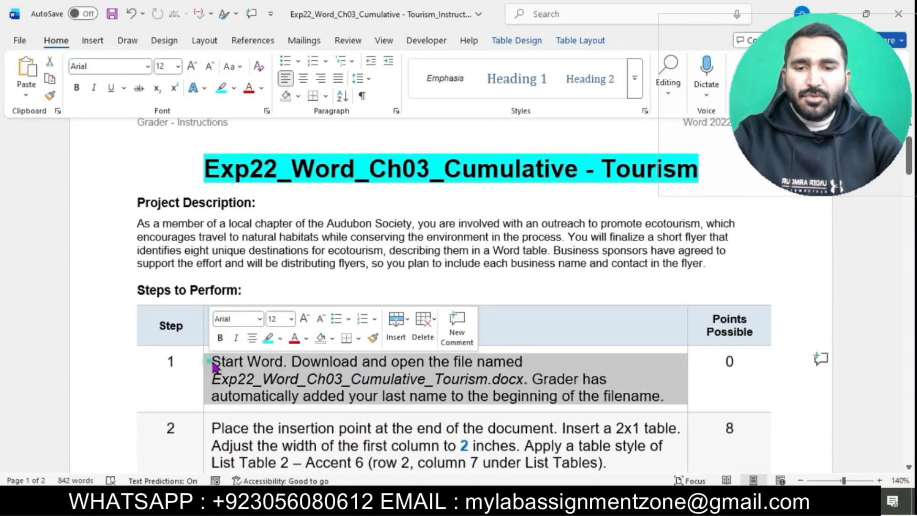
click(269, 338)
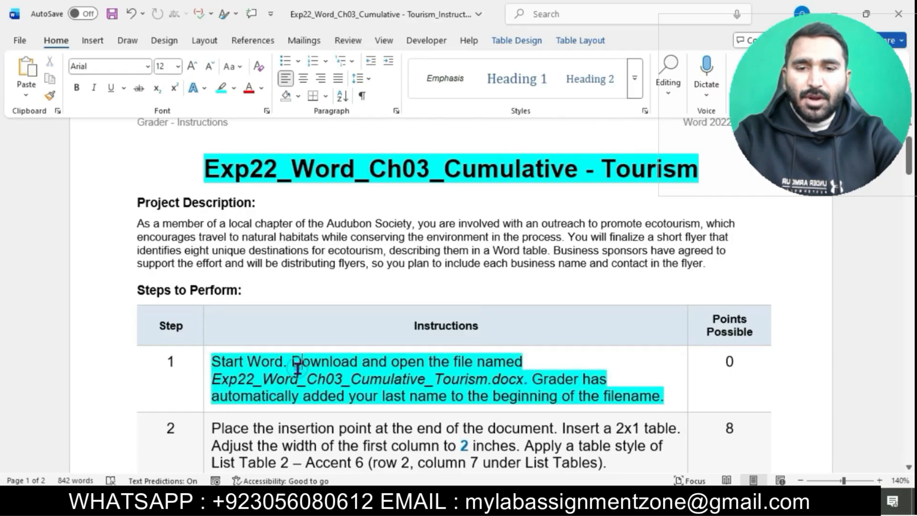
Switch to the student's Exp22_Word_Ch03_Cumulative_Tourism document and enable editing.
scroll(299, 370, down, 3)
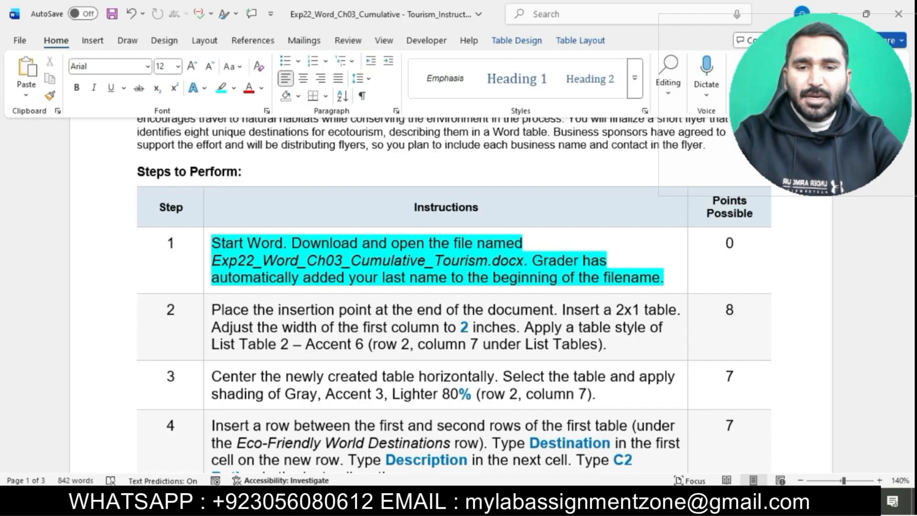
key(alt+Tab)
click(272, 167)
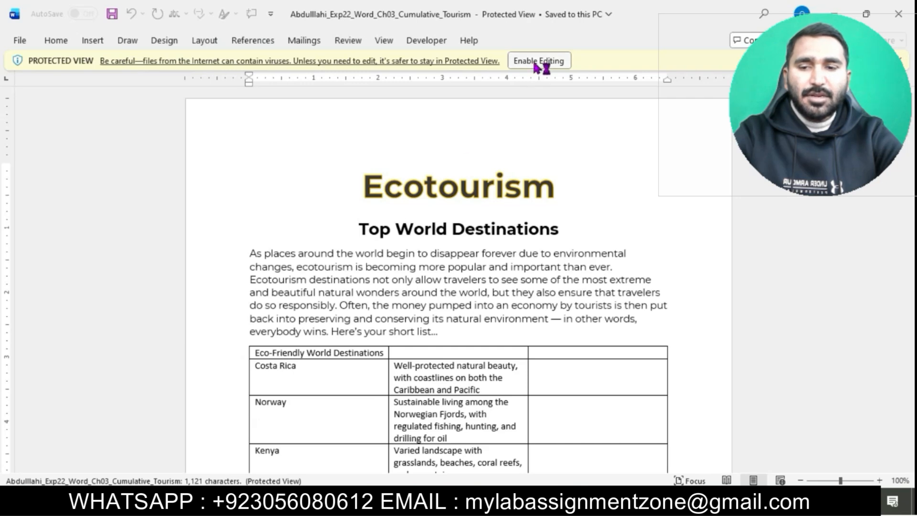
click(536, 64)
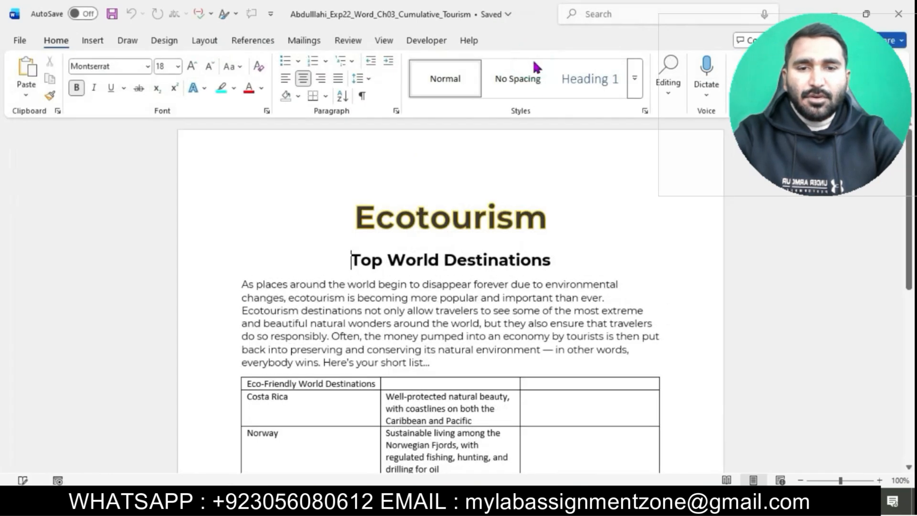
Return to the instructions, highlight instruction step 2 in turquoise, and select its first sentence about placing the insertion point.
mouse_move(551, 504)
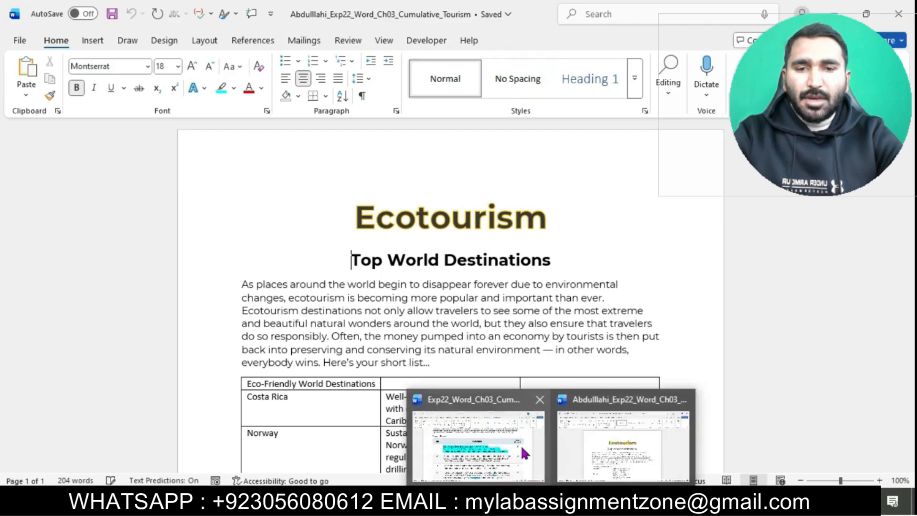
click(521, 445)
scroll(224, 200, down, 3)
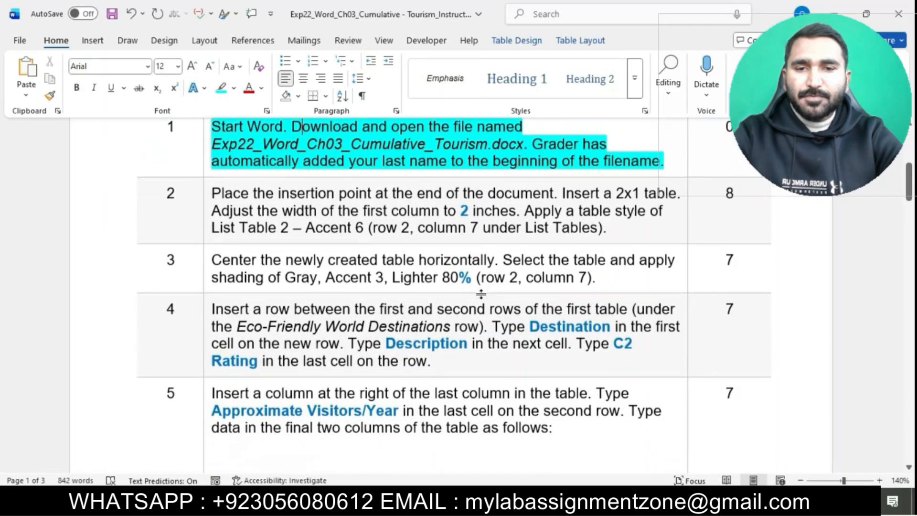
click(207, 198)
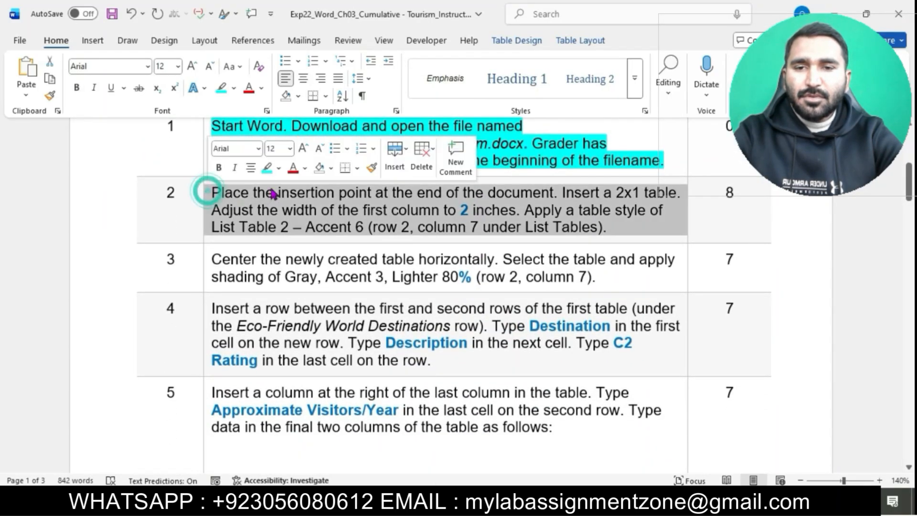
click(264, 169)
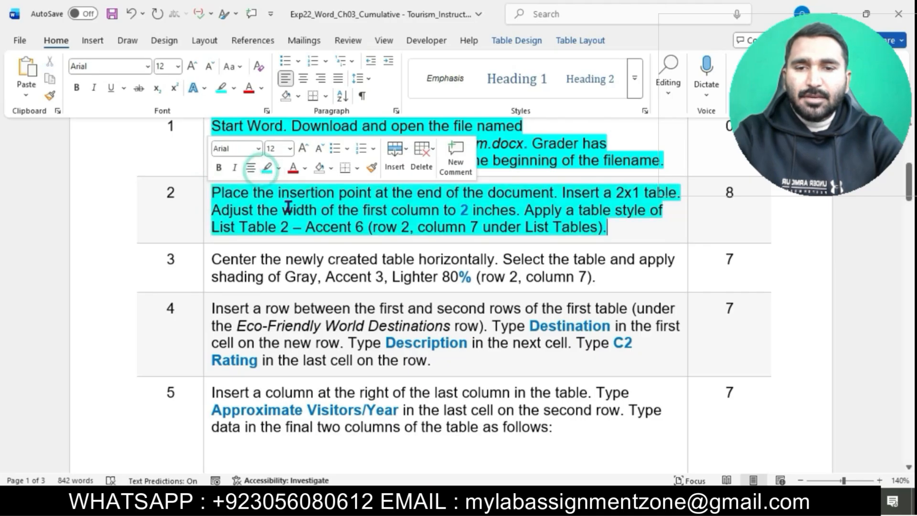
ctrl+scroll(287, 207, up, 2)
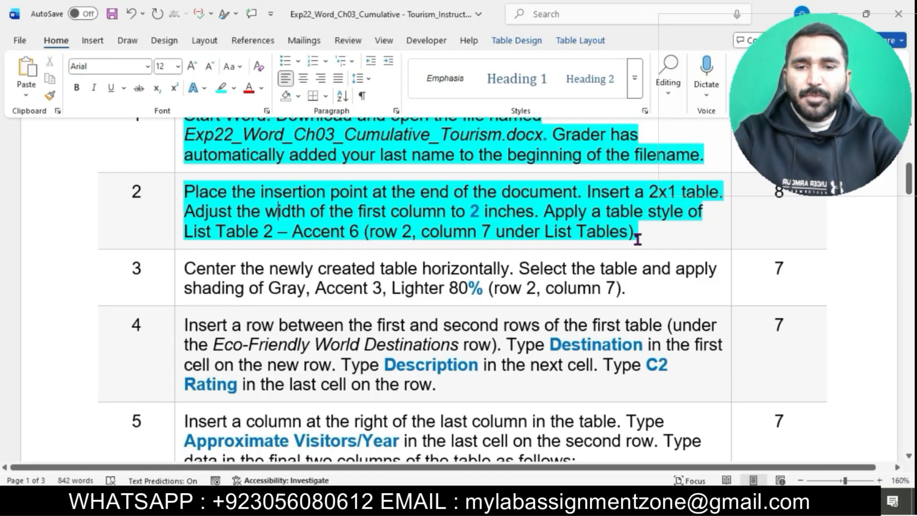
drag(230, 192, 554, 186)
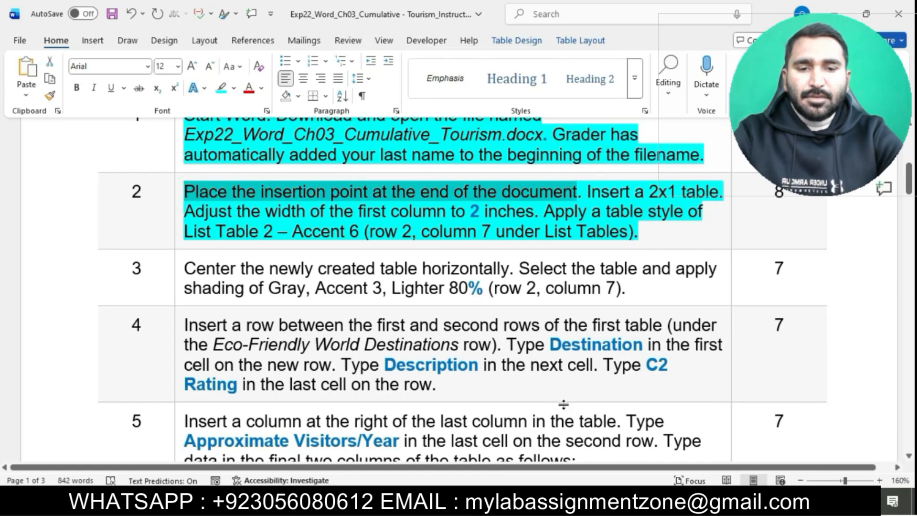
Switch to the student's tourism document and place the insertion point at the end of the document.
mouse_move(552, 506)
click(613, 445)
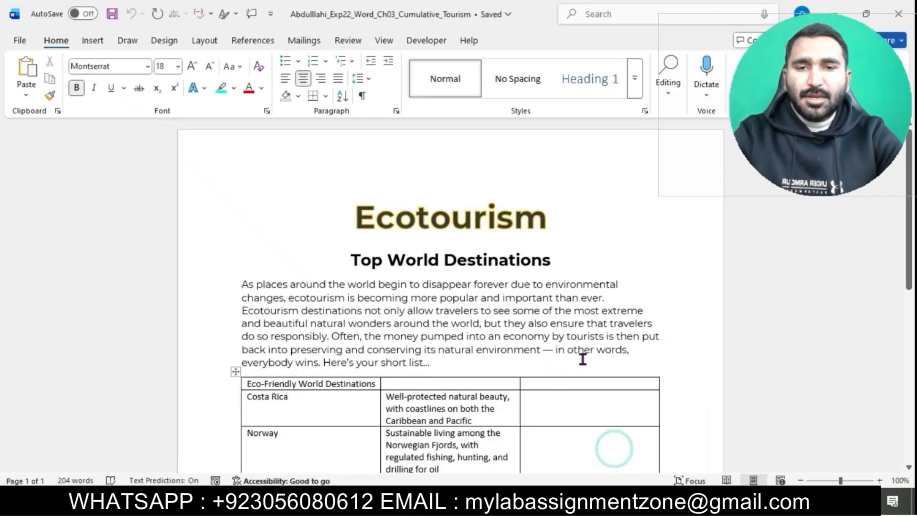
scroll(583, 359, down, 10)
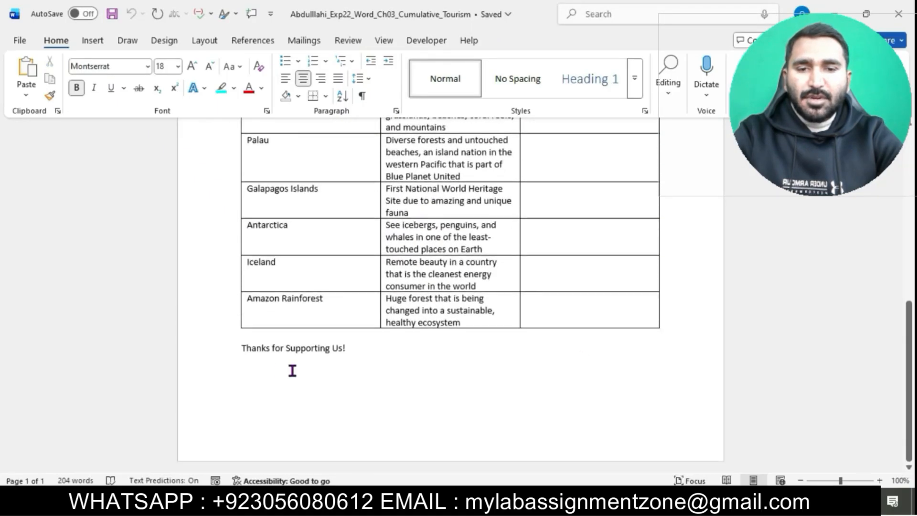
click(268, 371)
Return to the instructions and select the sentences about inserting a 2x1 table and adjusting the column width.
mouse_move(552, 506)
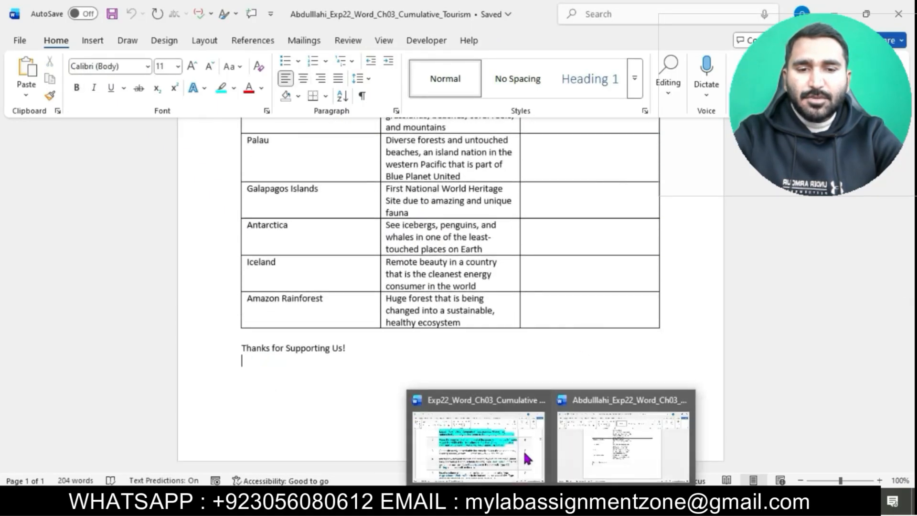
click(527, 458)
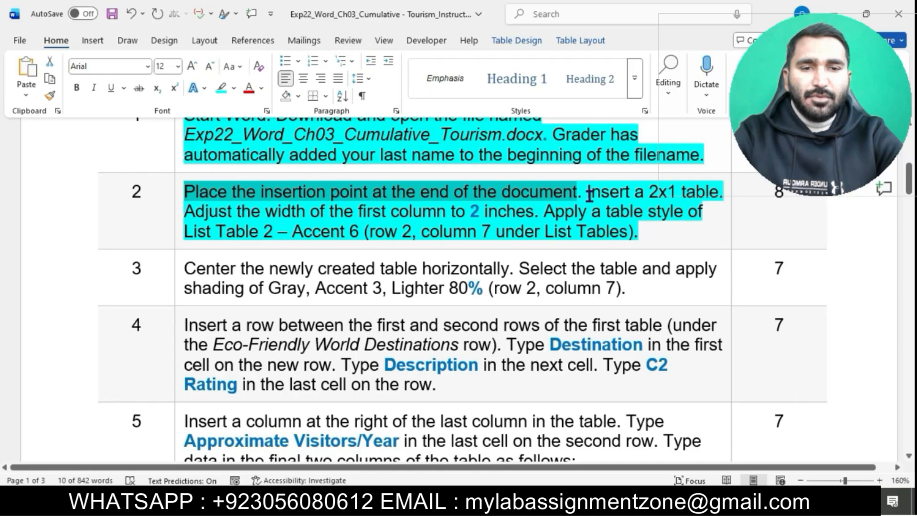
drag(587, 192, 539, 211)
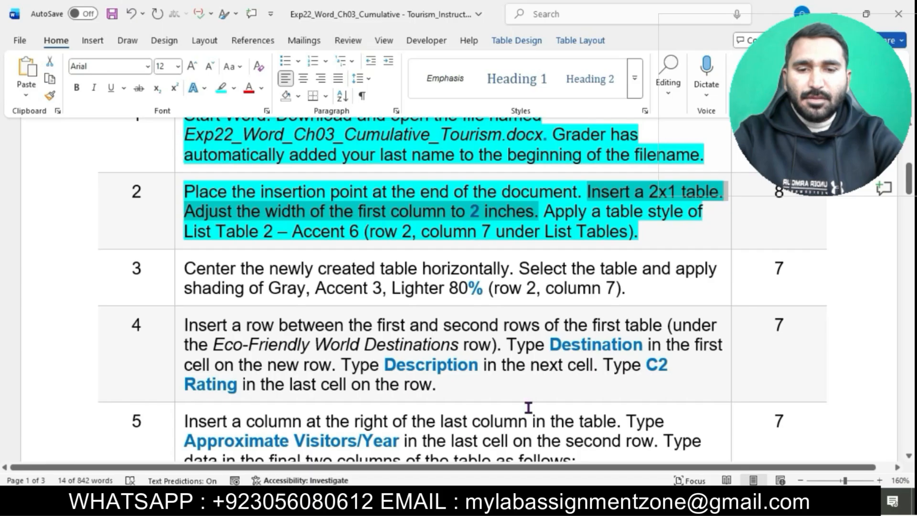
Switch to the student's document and insert a 2x1 table at the end of the document.
mouse_move(550, 505)
click(606, 453)
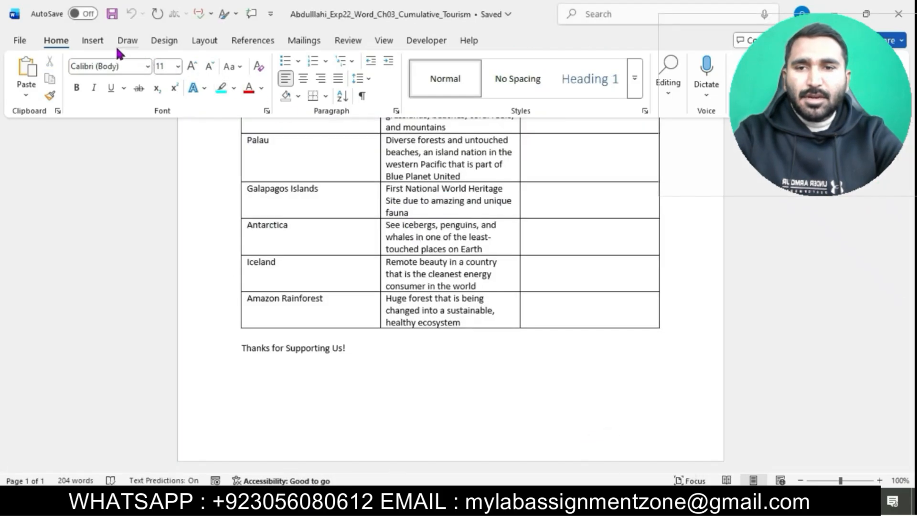
click(93, 41)
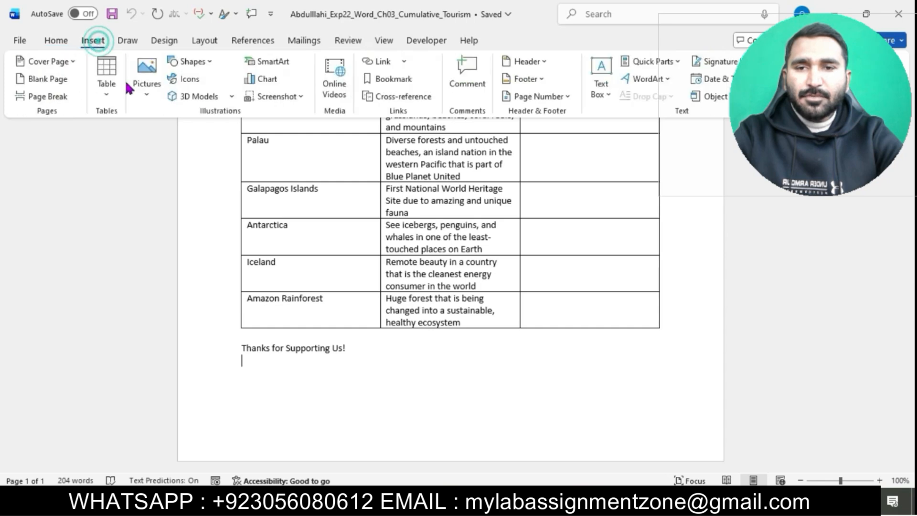
click(101, 98)
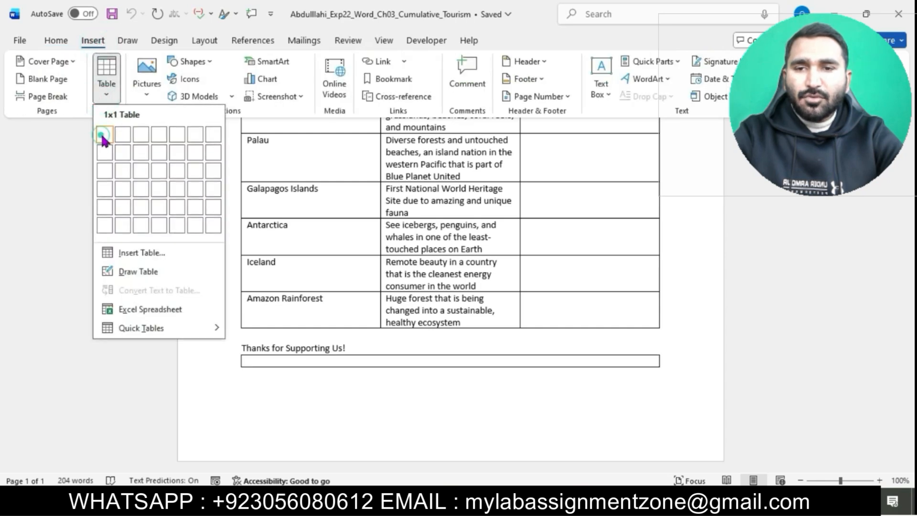
click(123, 135)
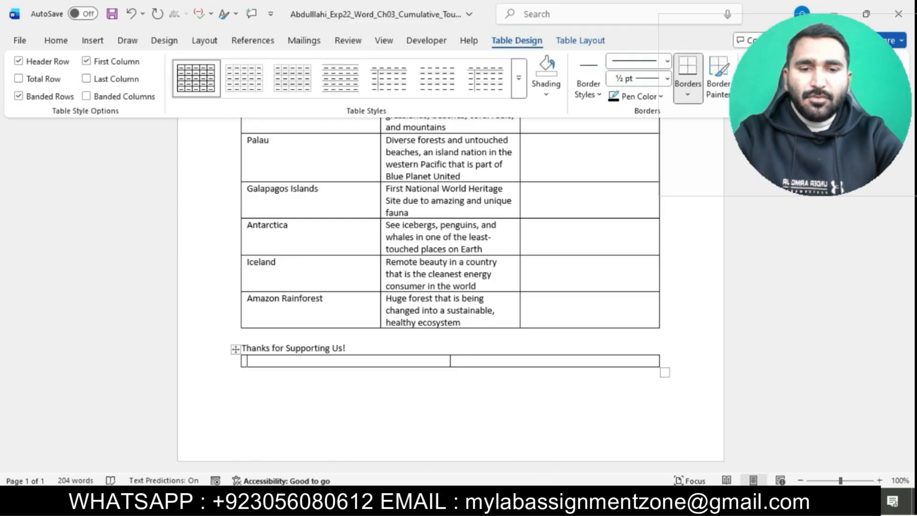
Set the width of the new table's first column to 2 inches.
mouse_move(542, 479)
click(473, 440)
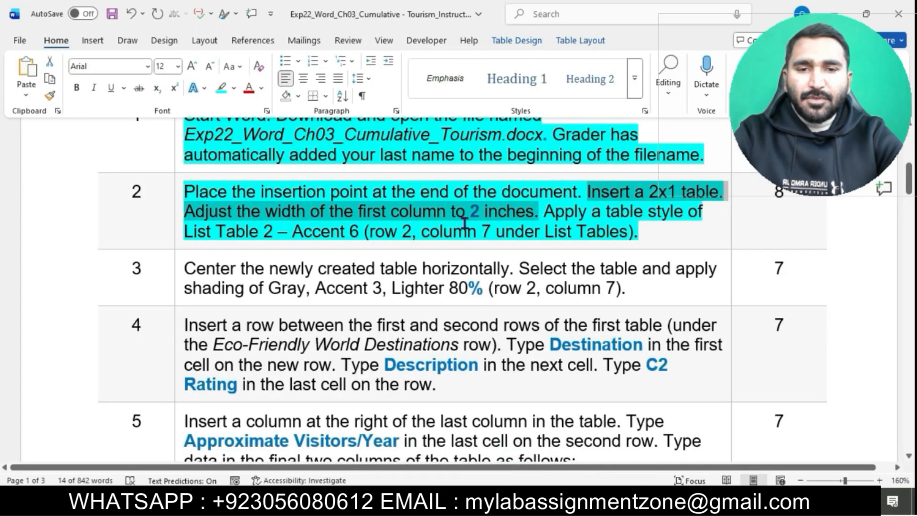
mouse_move(542, 479)
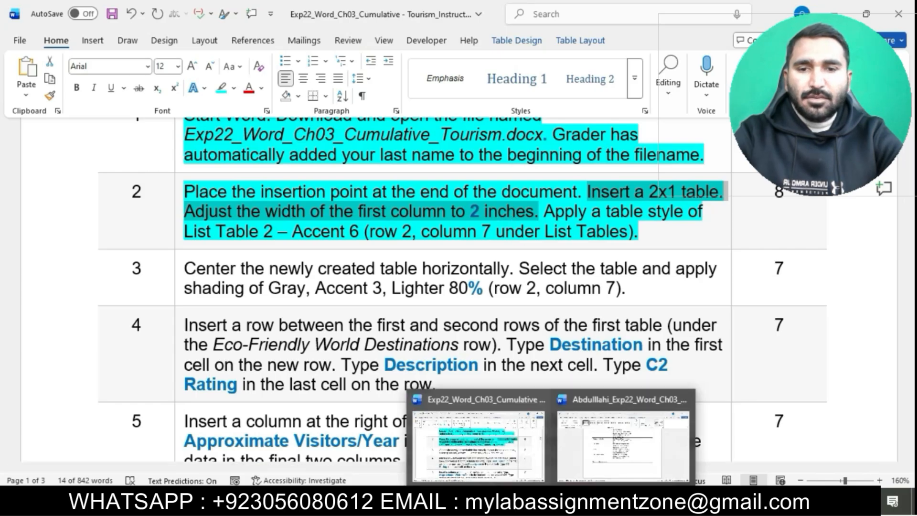
click(606, 451)
click(263, 361)
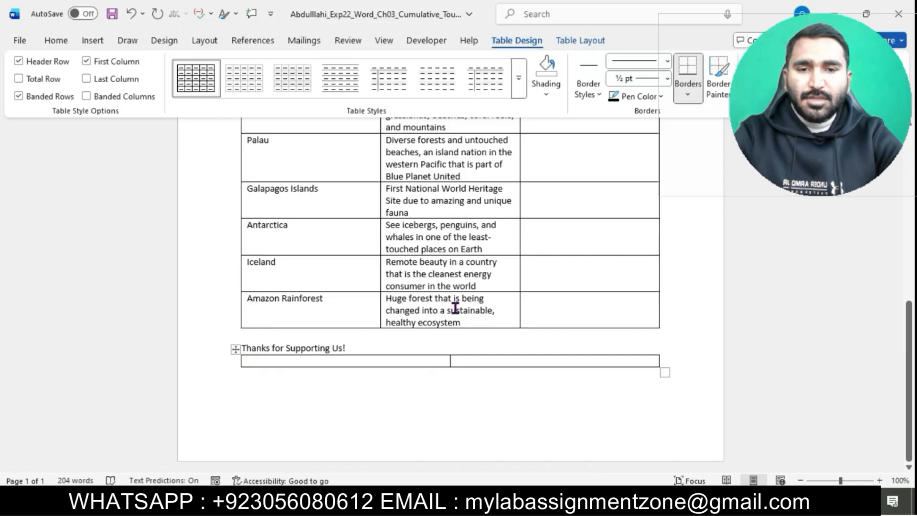
click(584, 40)
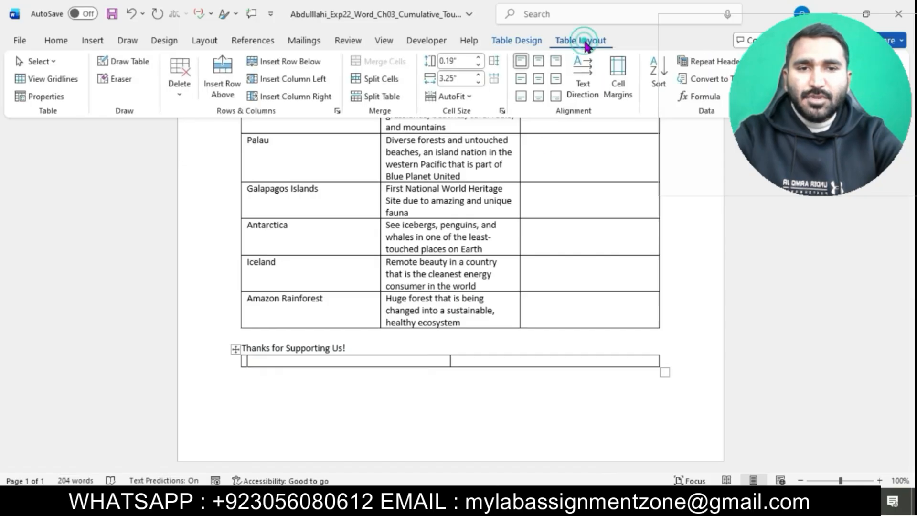
click(477, 84)
click(477, 84)
click(477, 84)
click(477, 85)
click(477, 84)
click(477, 84)
click(477, 84)
click(477, 84)
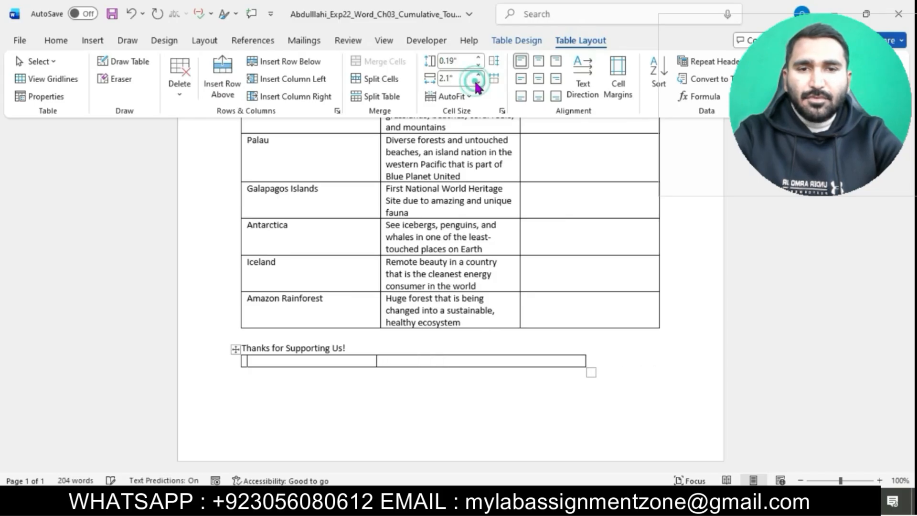
click(477, 84)
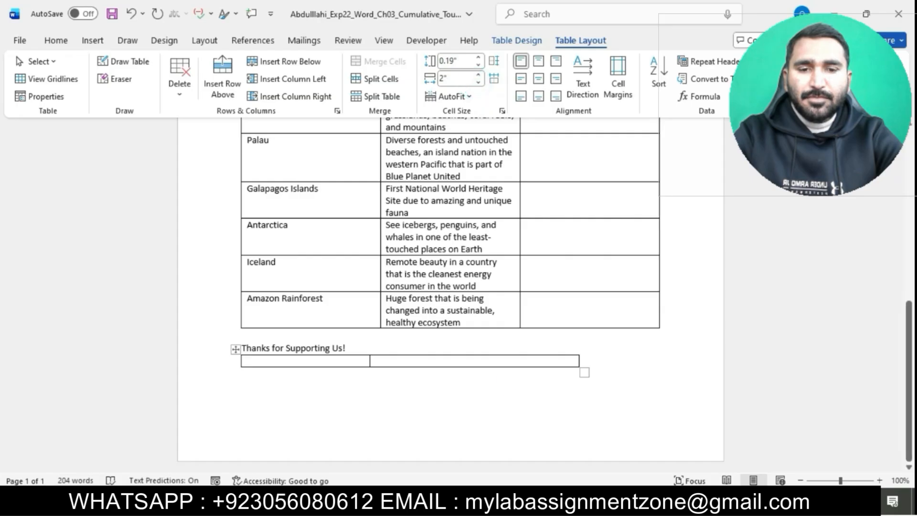
Return to the instructions and select the sentence about applying a table style.
mouse_move(550, 506)
click(477, 444)
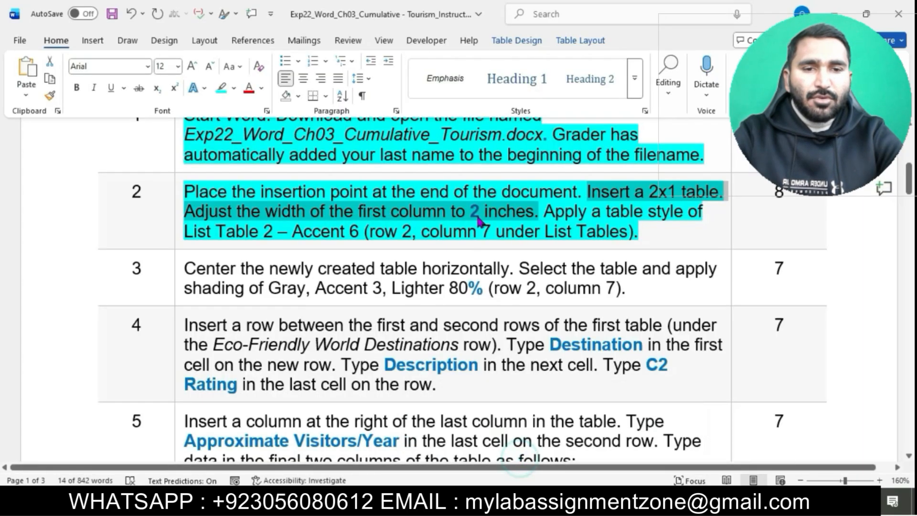
drag(549, 211, 688, 235)
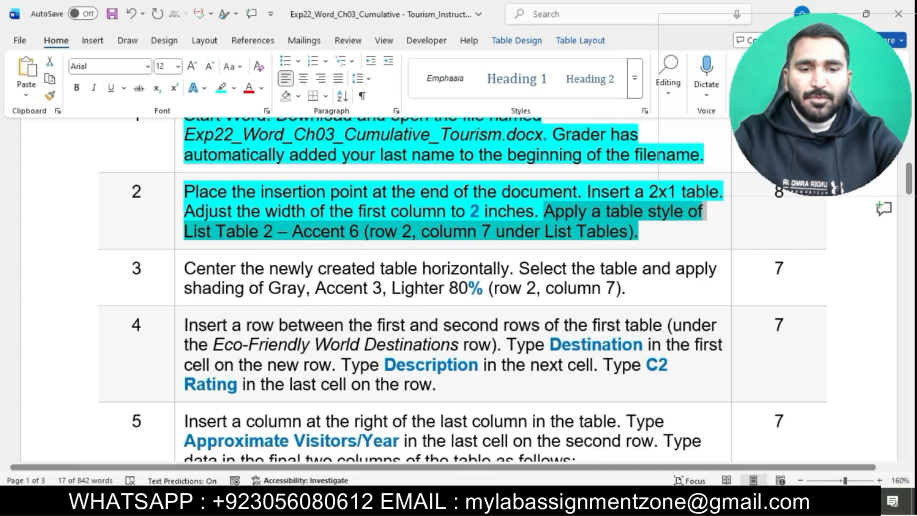
Select the new table and apply the List Table 2 – Accent 6 table style to it.
click(600, 462)
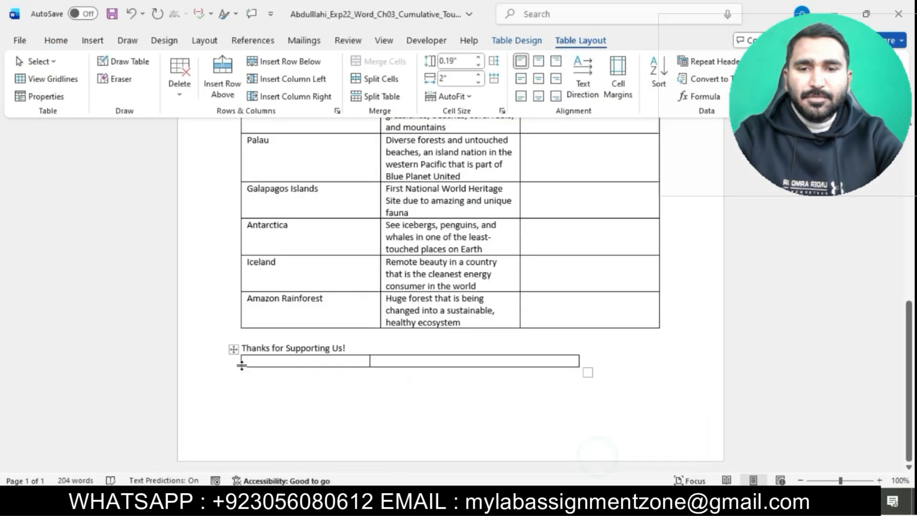
click(233, 347)
click(506, 38)
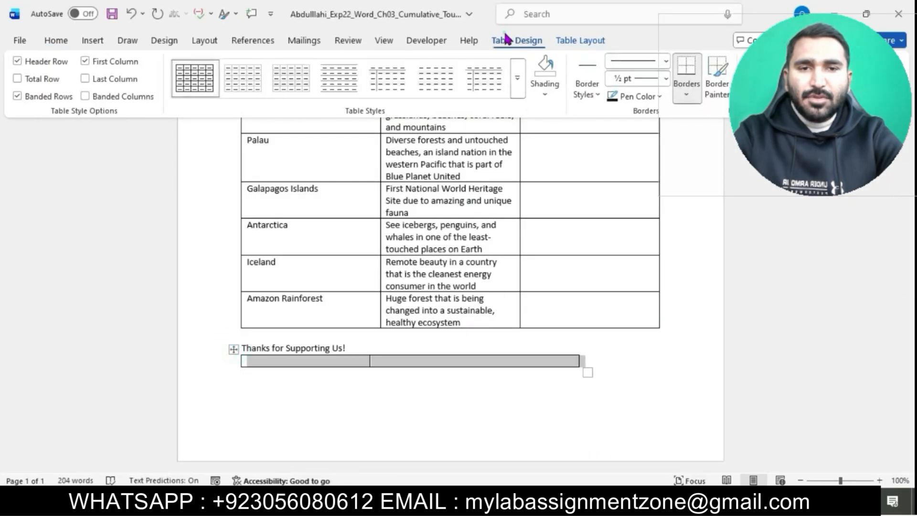
click(518, 79)
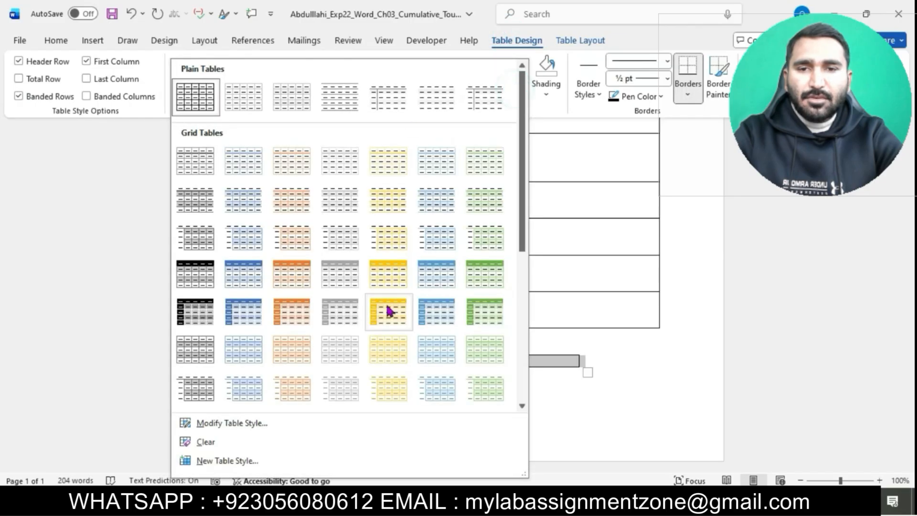
scroll(385, 306, down, 5)
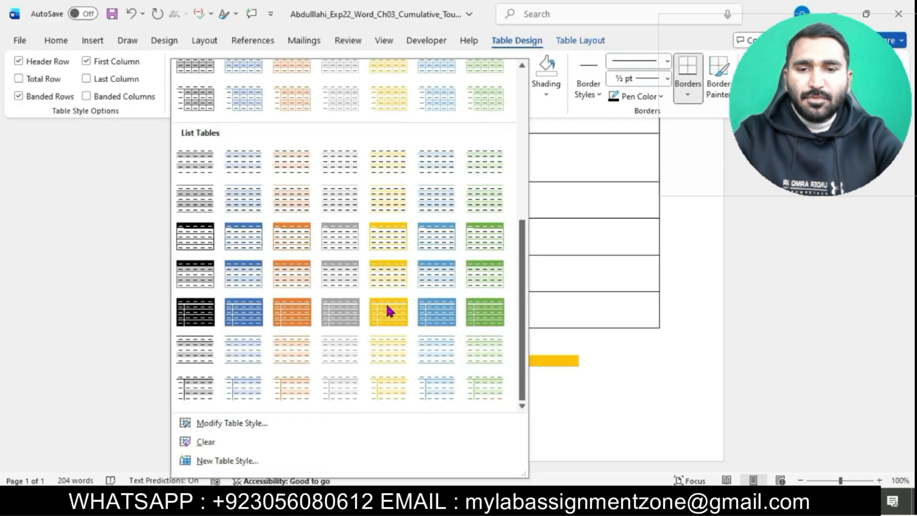
click(489, 207)
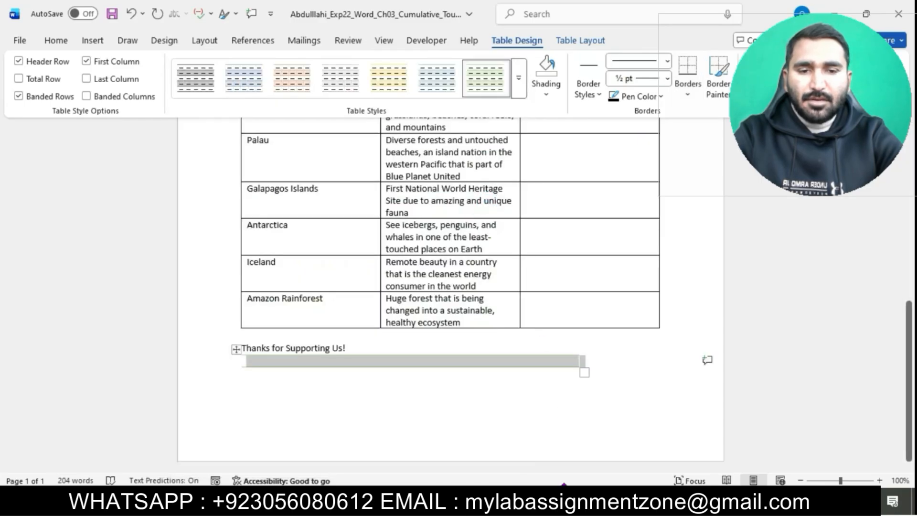
Highlight the text of instruction step 3 in turquoise.
click(473, 444)
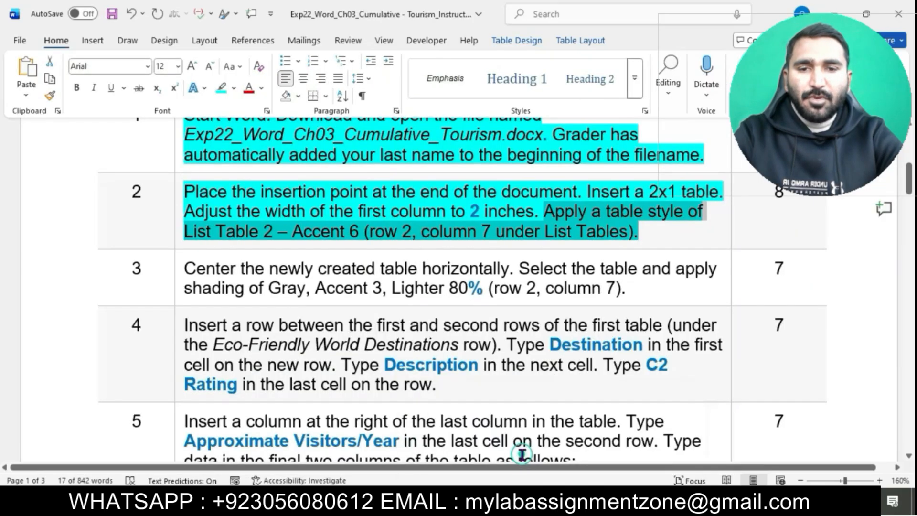
click(519, 233)
scroll(518, 230, down, 3)
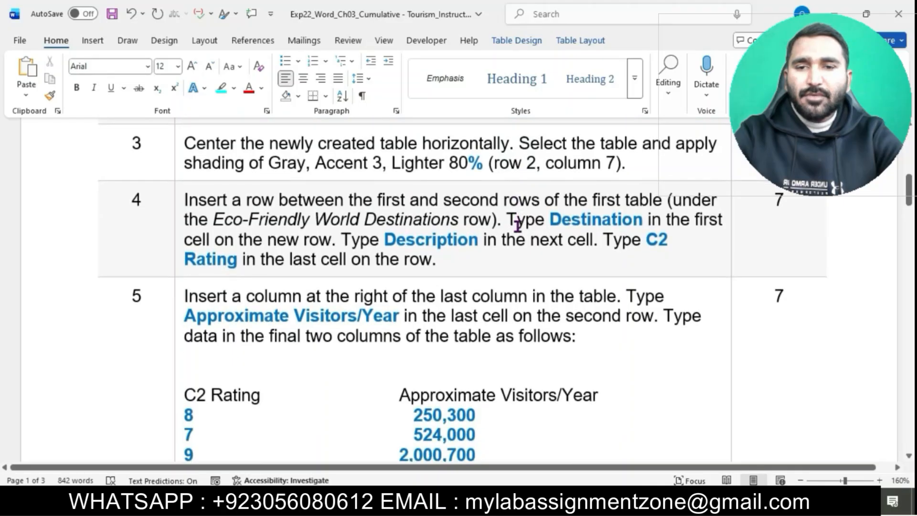
click(179, 143)
click(238, 126)
click(241, 140)
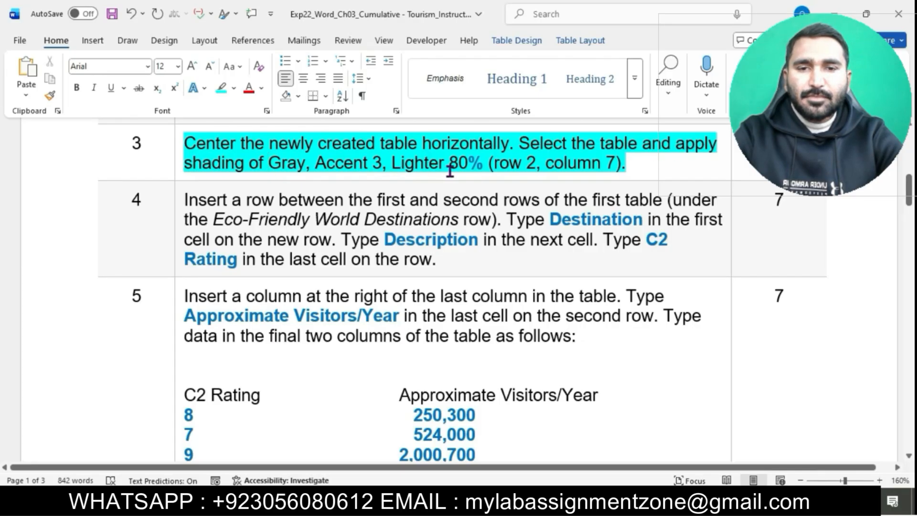
Select step 3's first sentence, then center the new table horizontally in the student's document.
drag(190, 143, 499, 145)
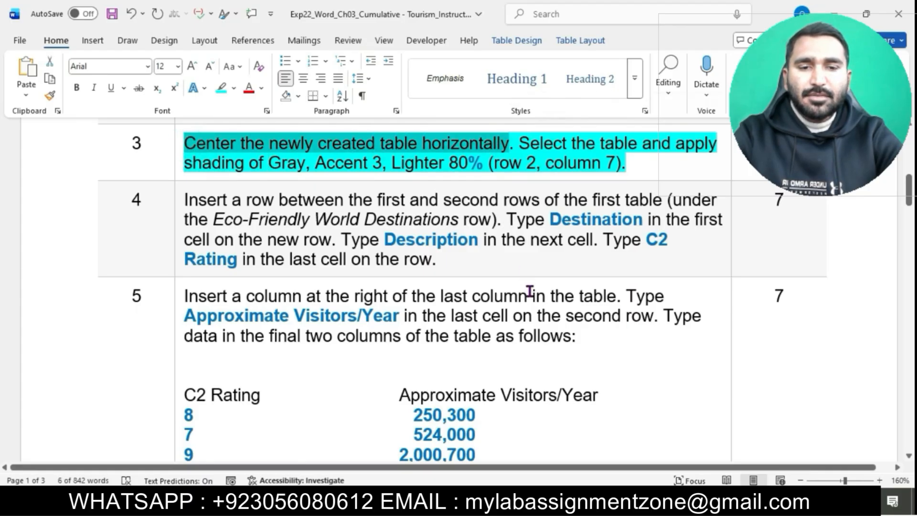
mouse_move(530, 506)
click(604, 465)
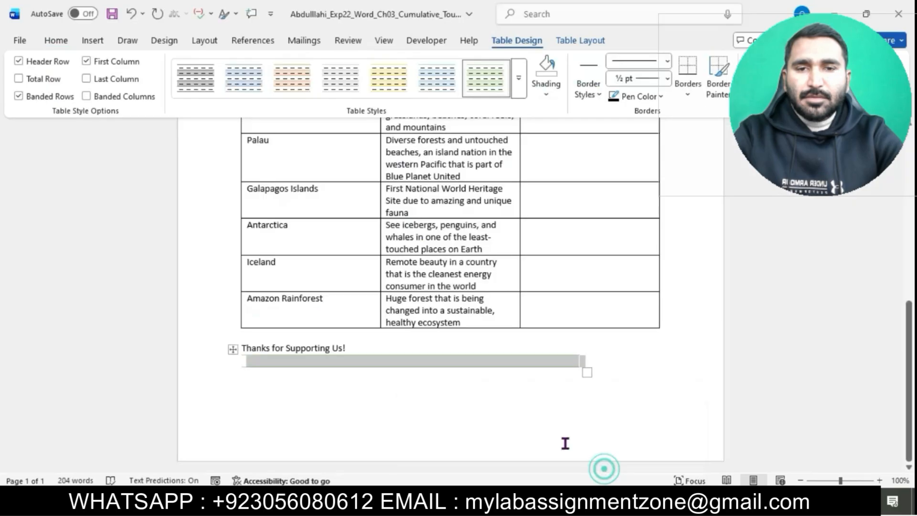
click(56, 41)
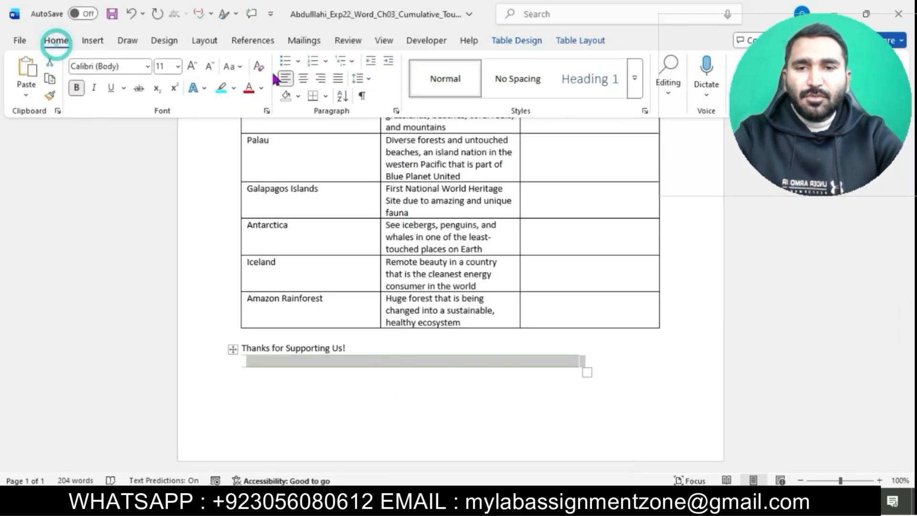
click(303, 79)
Return to the instructions and select step 3's sentence about table shading.
mouse_move(530, 506)
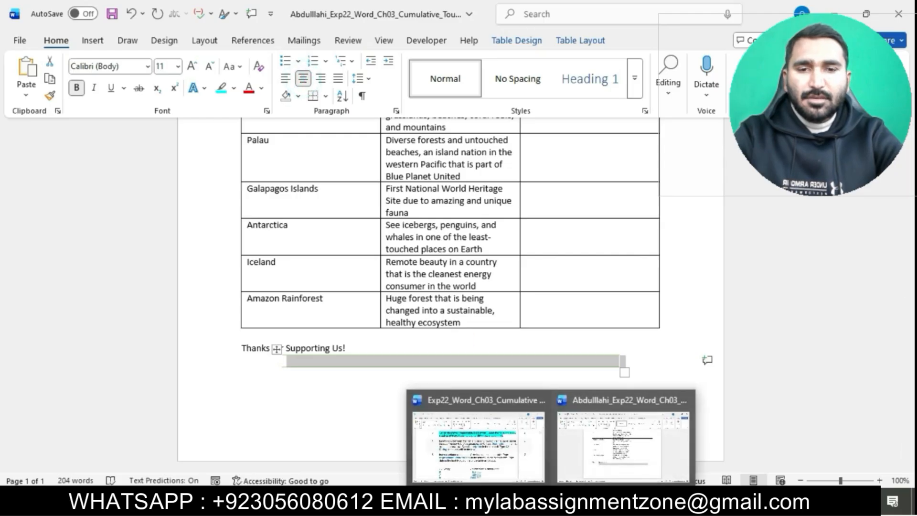
click(513, 442)
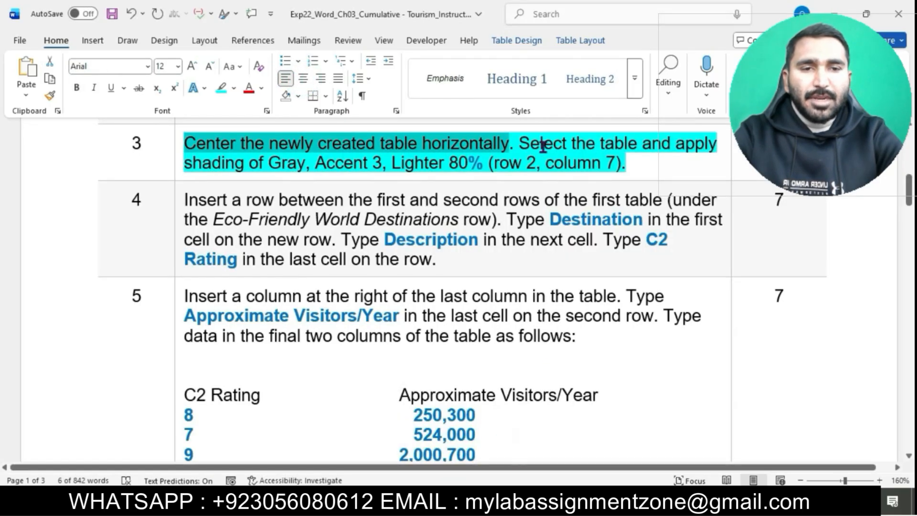
drag(524, 142, 697, 154)
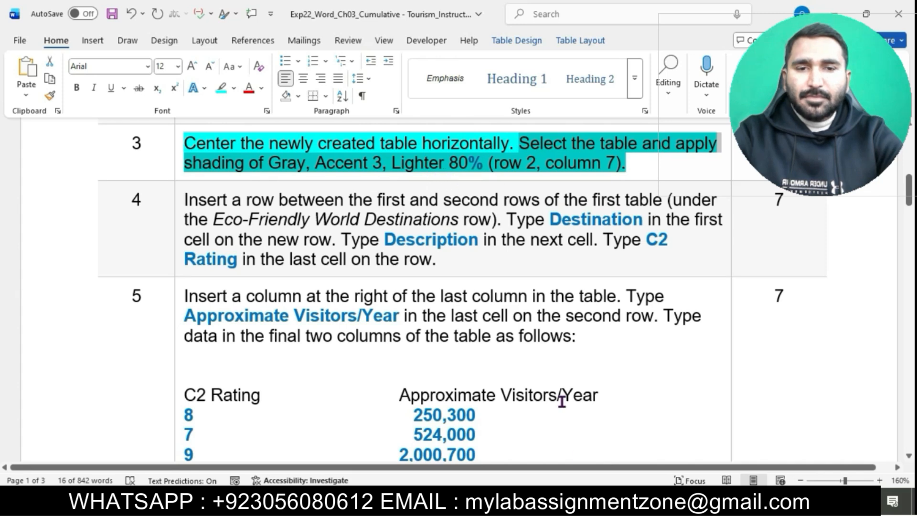
Shade the new table with Gray, Accent 3, Lighter 80%.
click(604, 453)
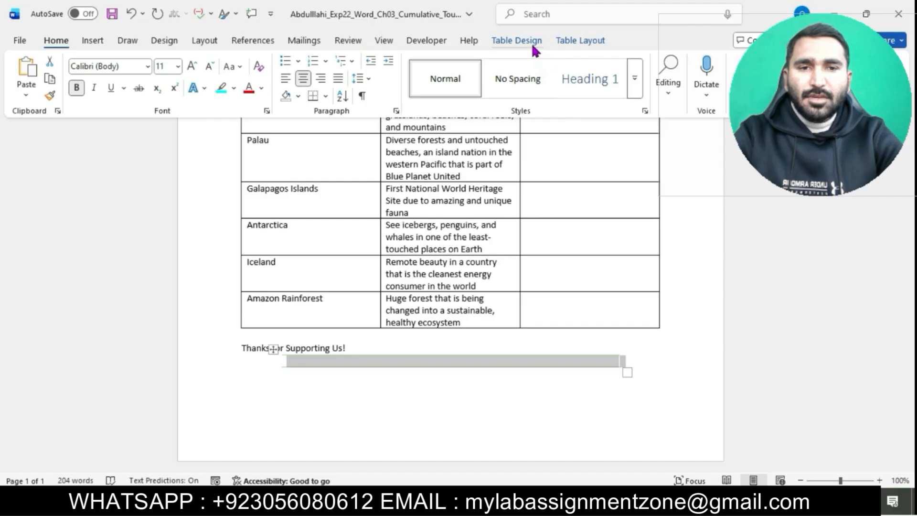
click(563, 42)
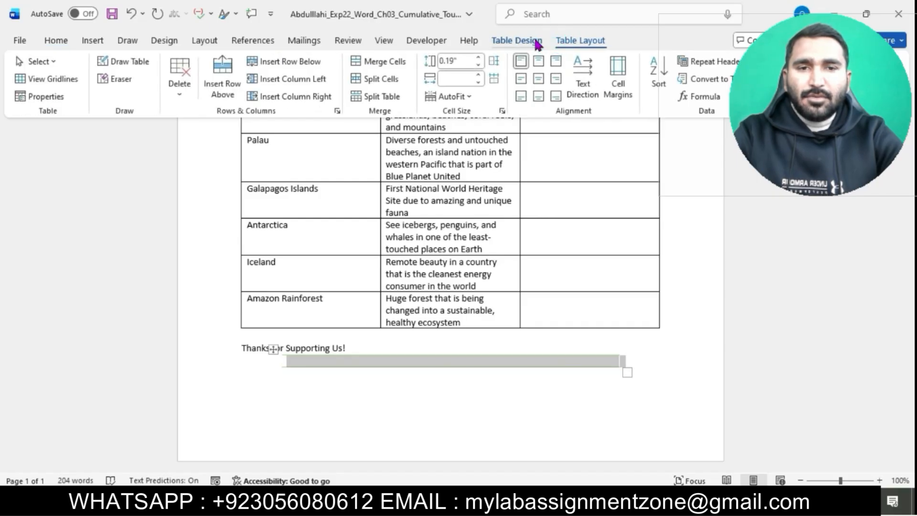
click(536, 41)
click(546, 86)
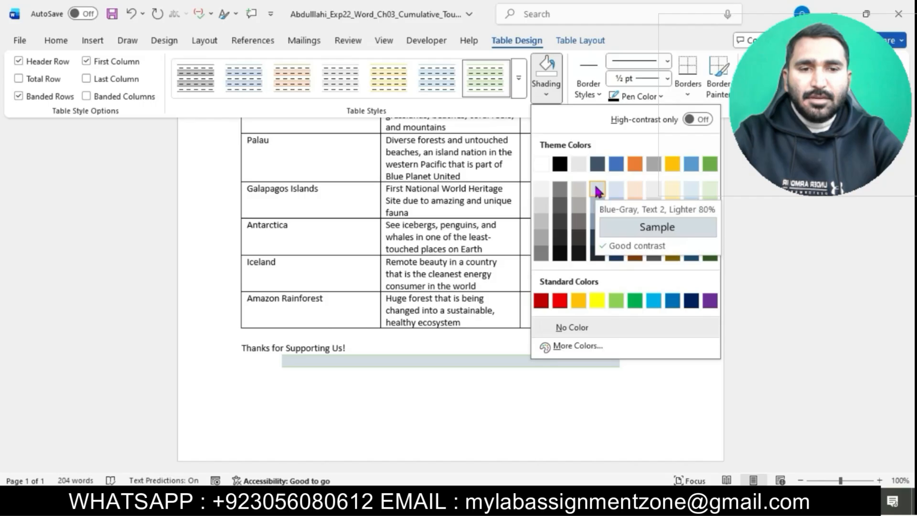
click(652, 189)
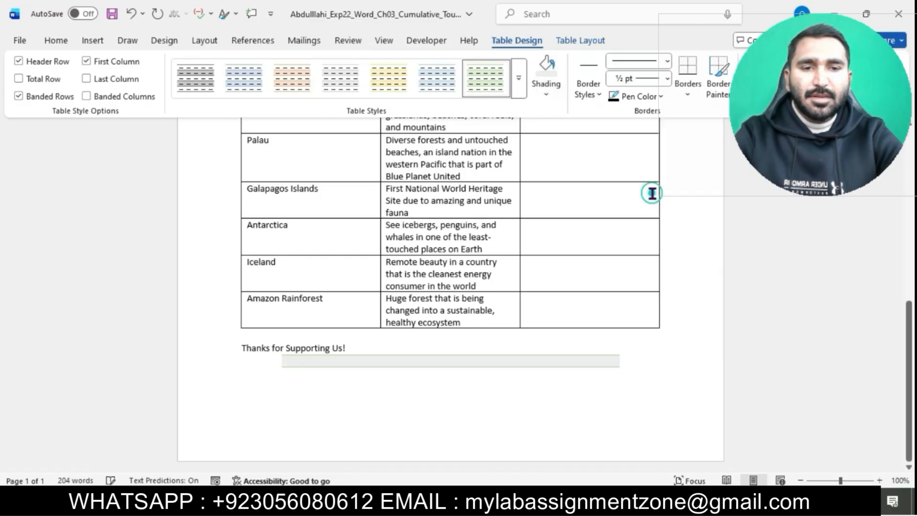
Highlight the text of instruction step 4 in turquoise.
click(517, 434)
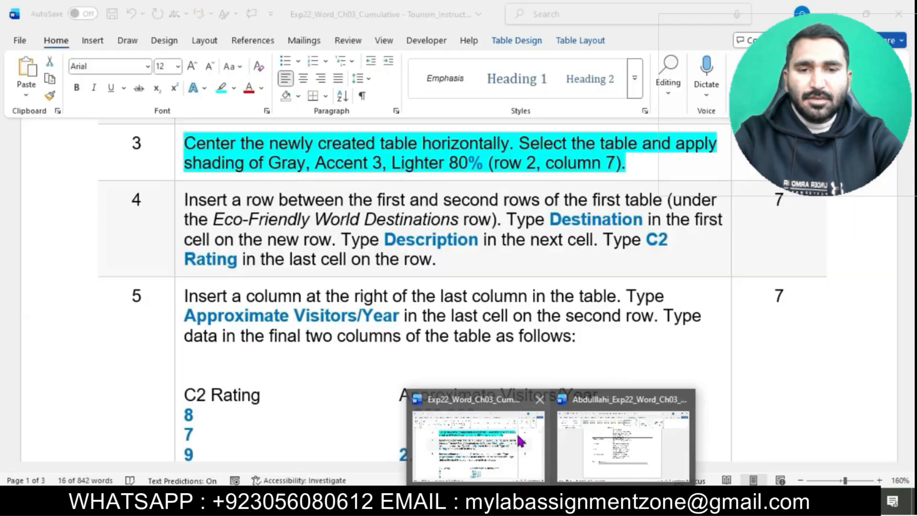
click(506, 177)
scroll(492, 239, down, 2)
scroll(496, 242, up, 1)
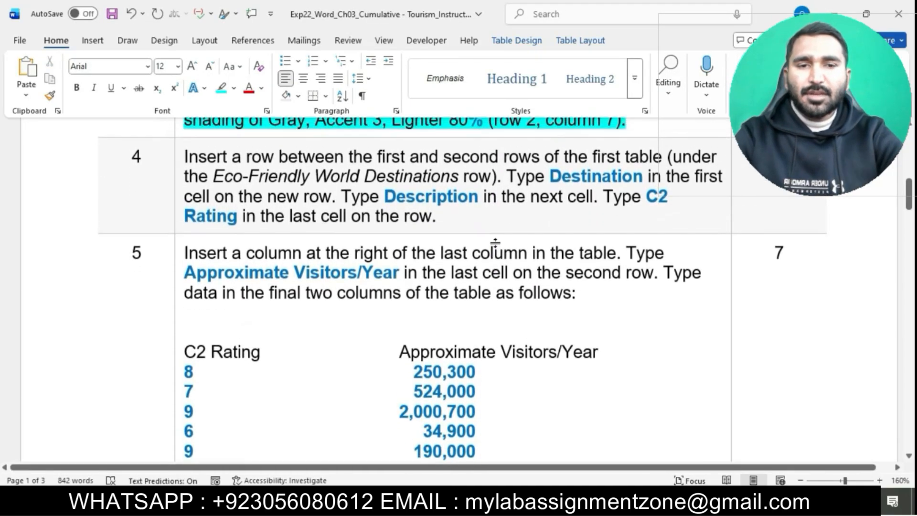
click(177, 155)
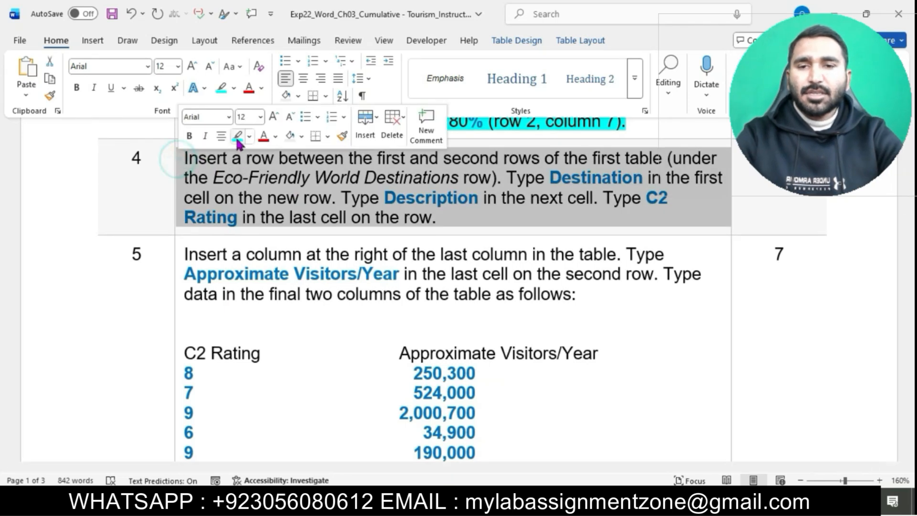
click(236, 137)
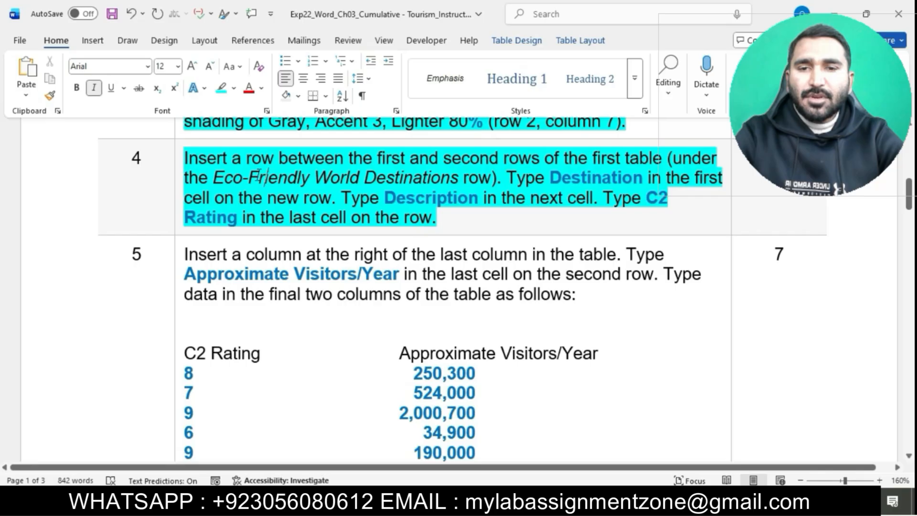
Insert a row between the first and second rows of the student's table, above the Costa Rica row.
drag(189, 158, 655, 159)
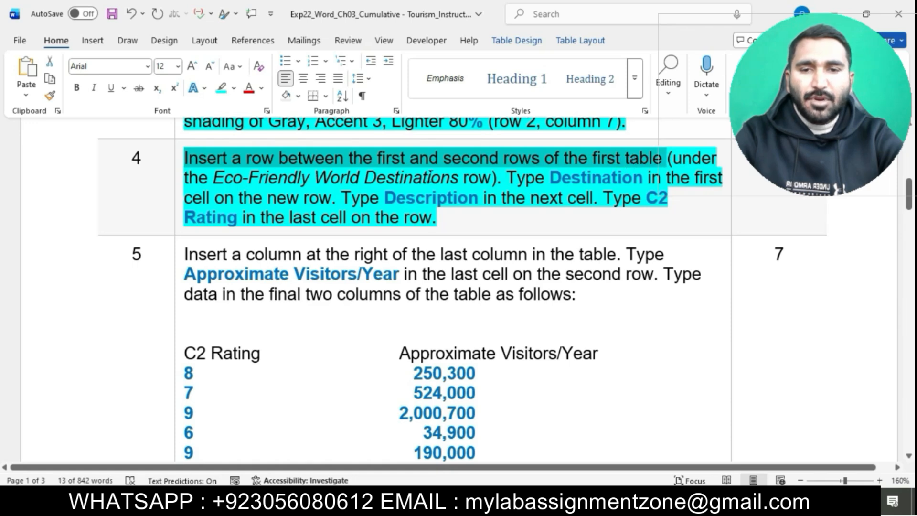
mouse_move(543, 507)
click(604, 454)
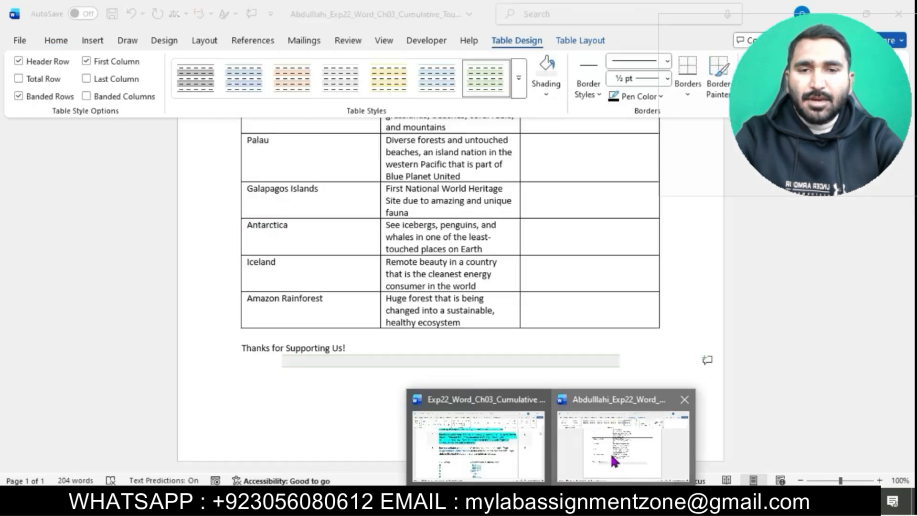
scroll(497, 266, up, 7)
click(336, 277)
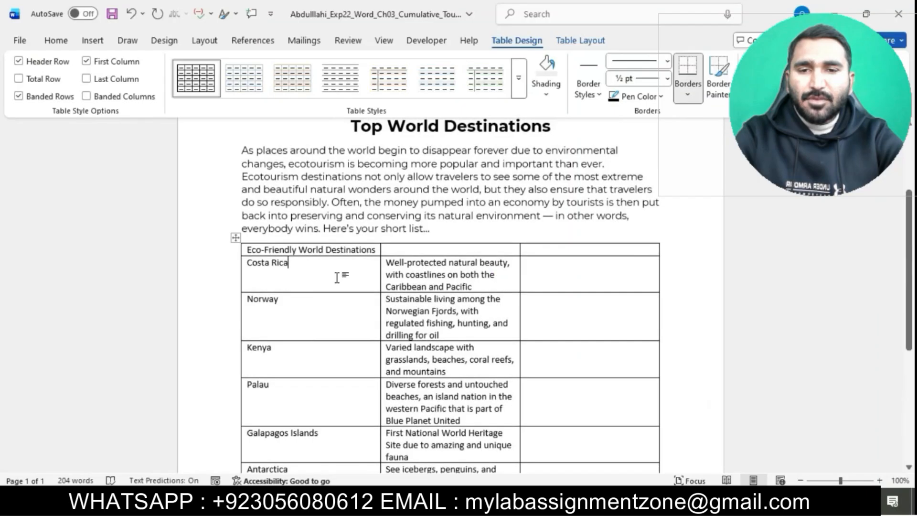
click(579, 42)
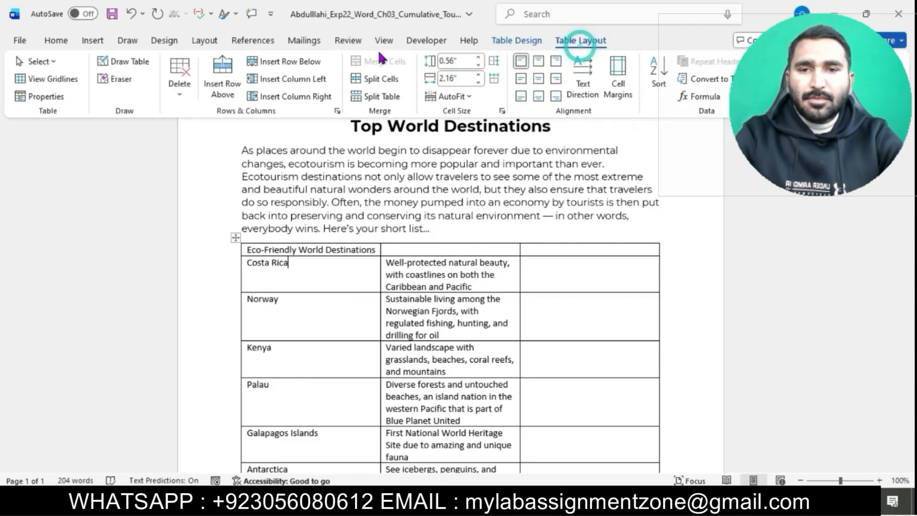
click(234, 76)
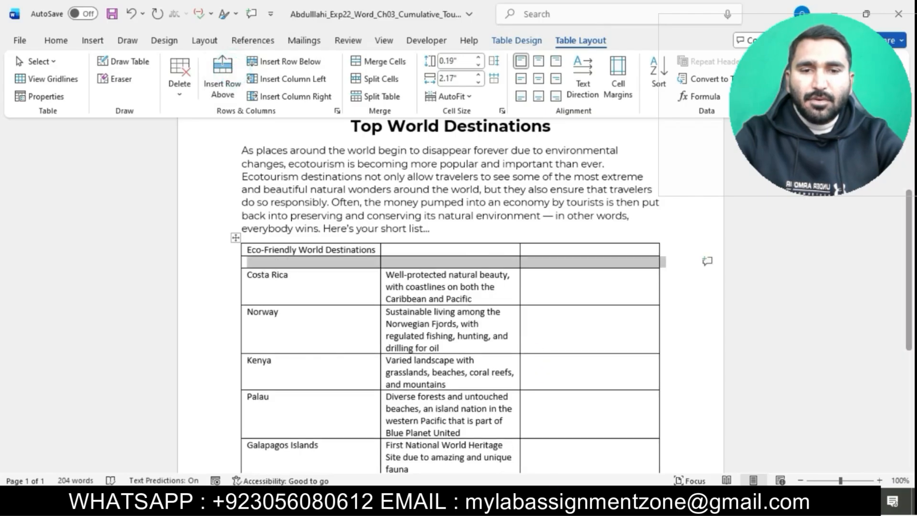
Copy Destination from the instructions and paste it as text only into the new row's first cell.
click(516, 447)
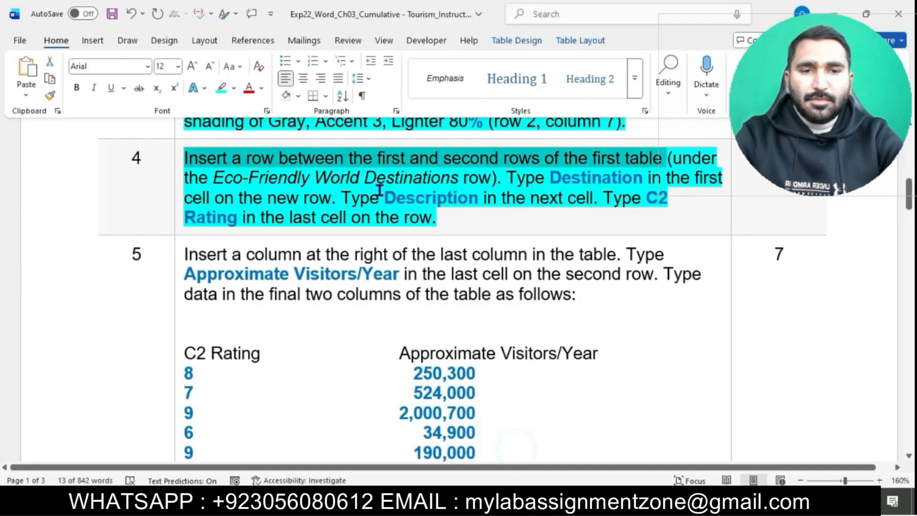
drag(554, 178, 643, 181)
key(ctrl+c)
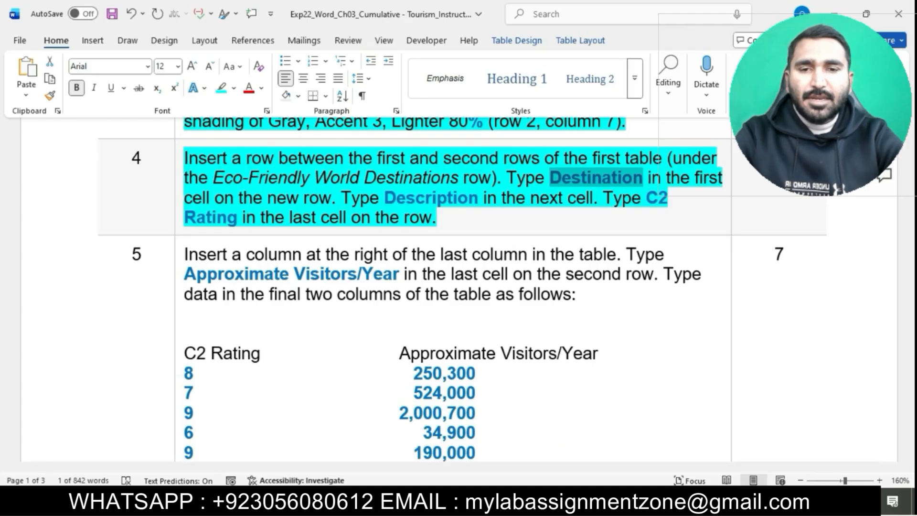
click(598, 463)
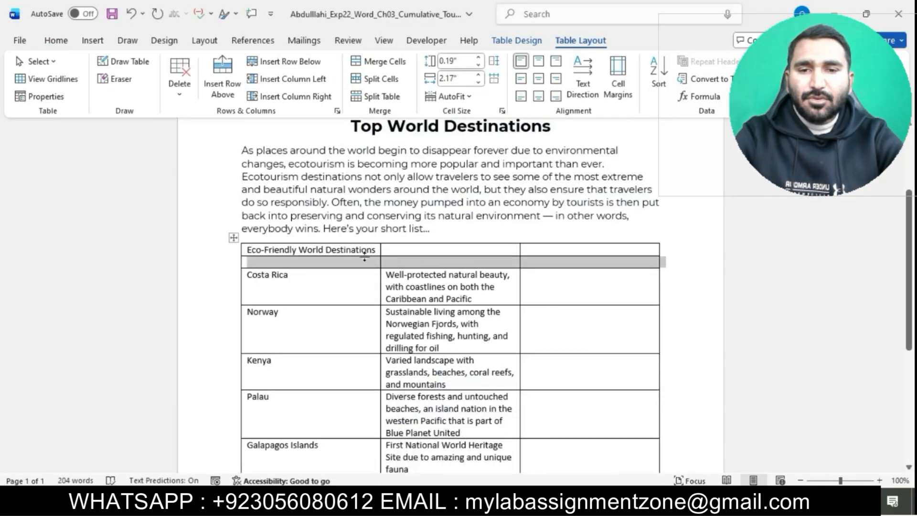
click(339, 262)
key(ctrl+v)
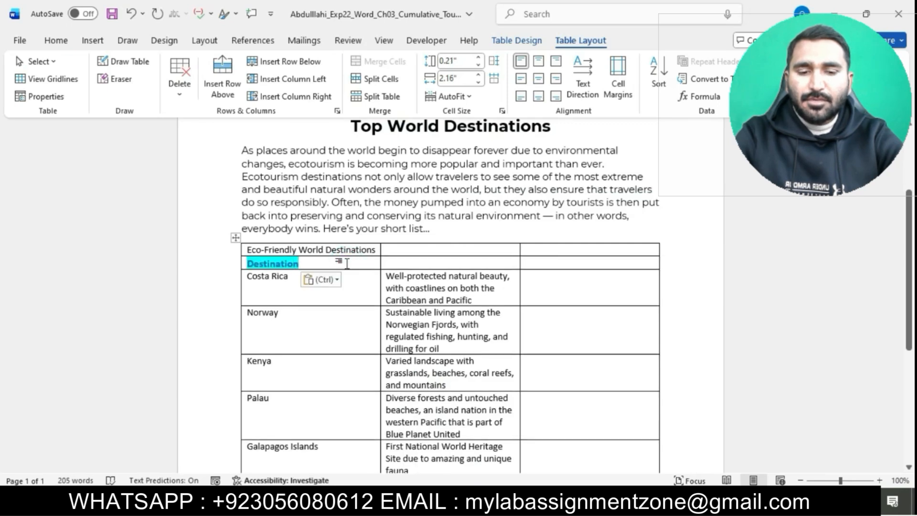
click(328, 280)
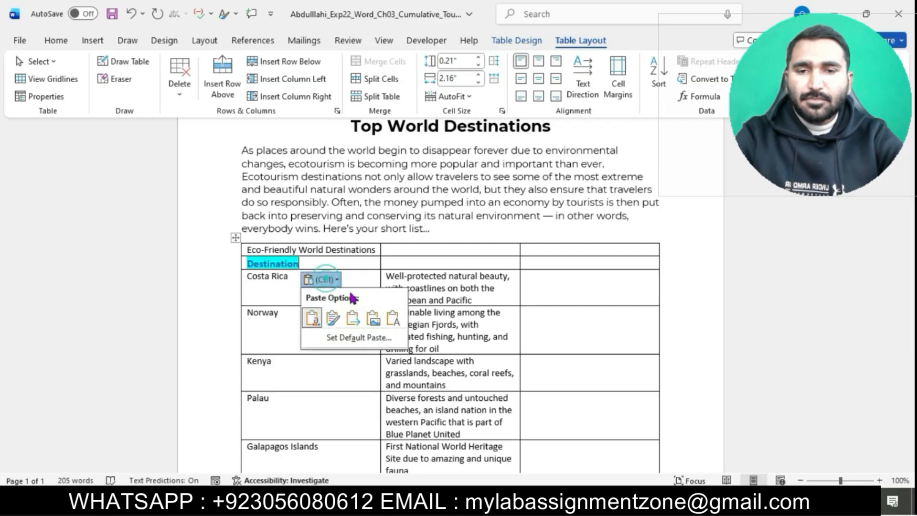
click(392, 317)
Copy Description from the instructions and paste it as text only into the new row's second cell.
mouse_move(551, 507)
click(524, 472)
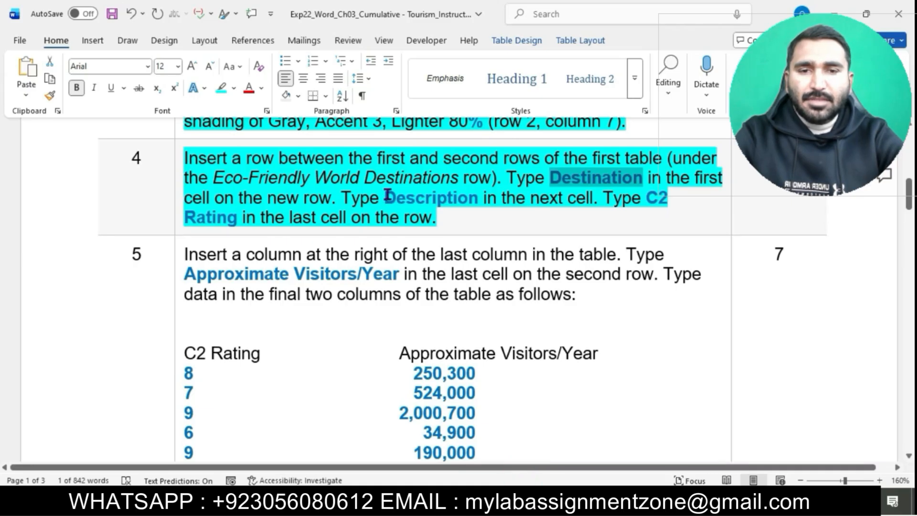
drag(389, 196, 482, 204)
key(ctrl+c)
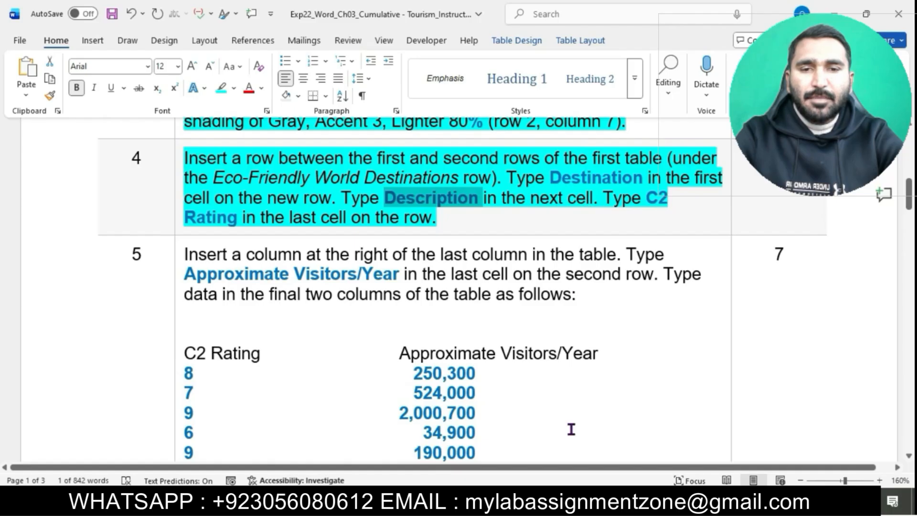
click(607, 447)
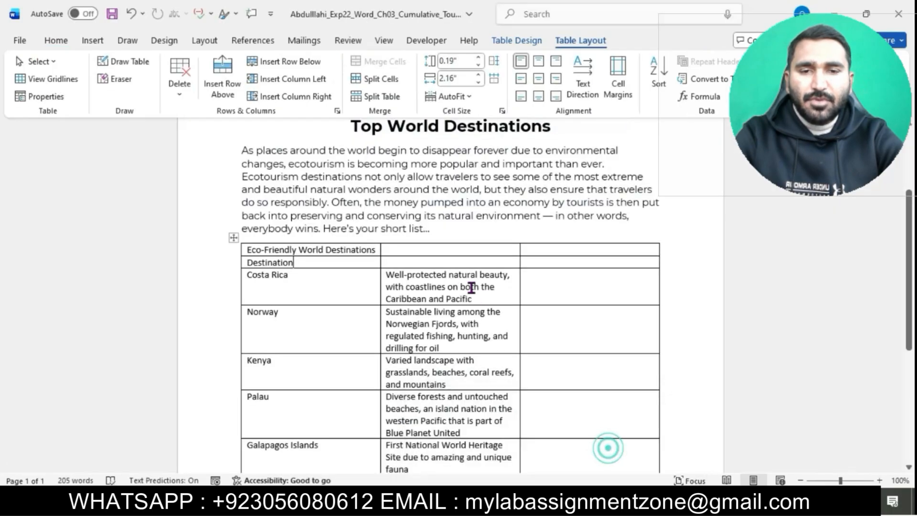
click(449, 261)
key(ctrl+v)
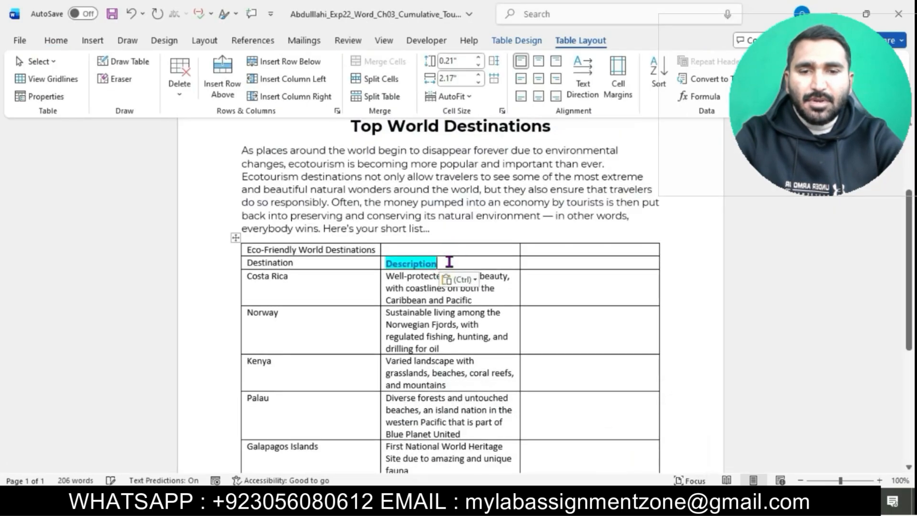
click(460, 279)
click(531, 321)
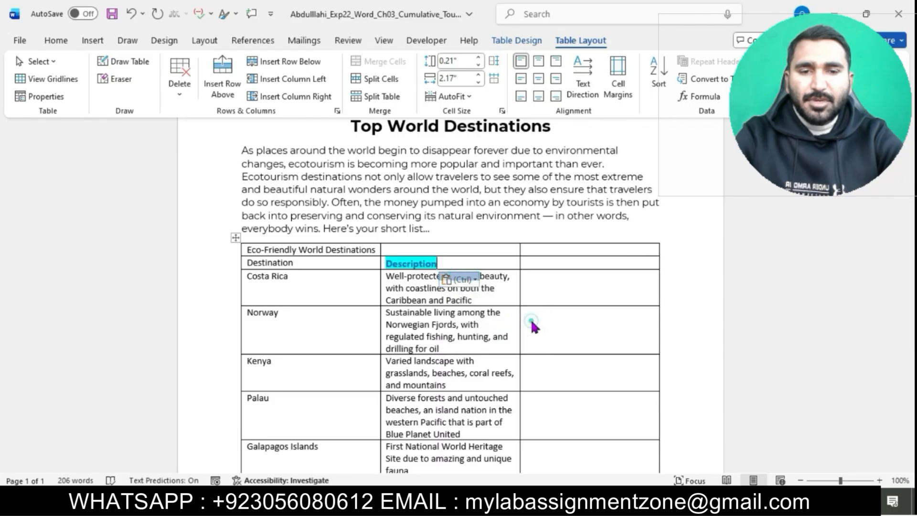
Copy C2 Rating from the instructions and paste it as text only into the new row's last cell.
mouse_move(550, 506)
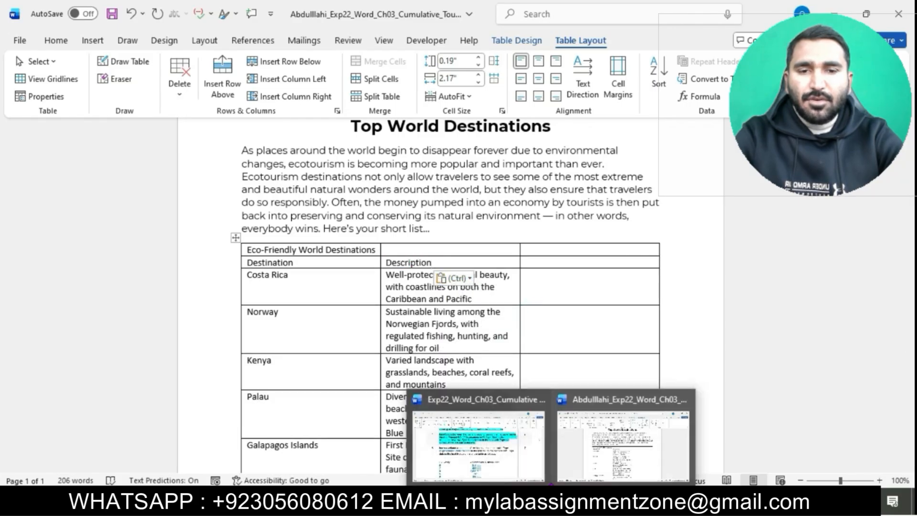
click(525, 444)
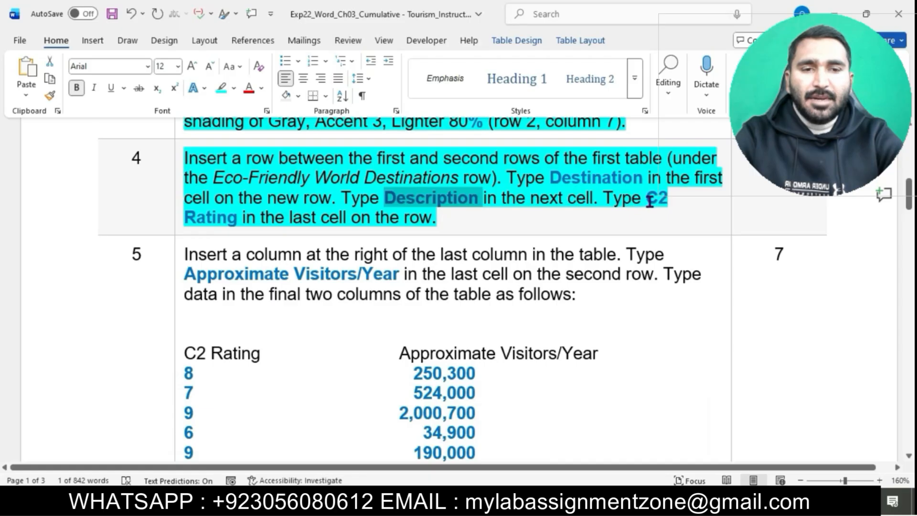
drag(650, 199, 238, 221)
key(ctrl+c)
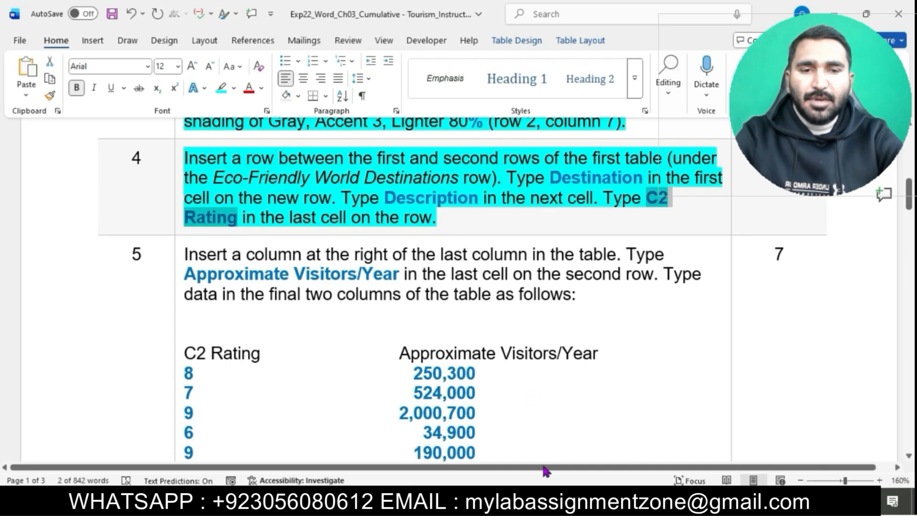
mouse_move(544, 502)
click(612, 442)
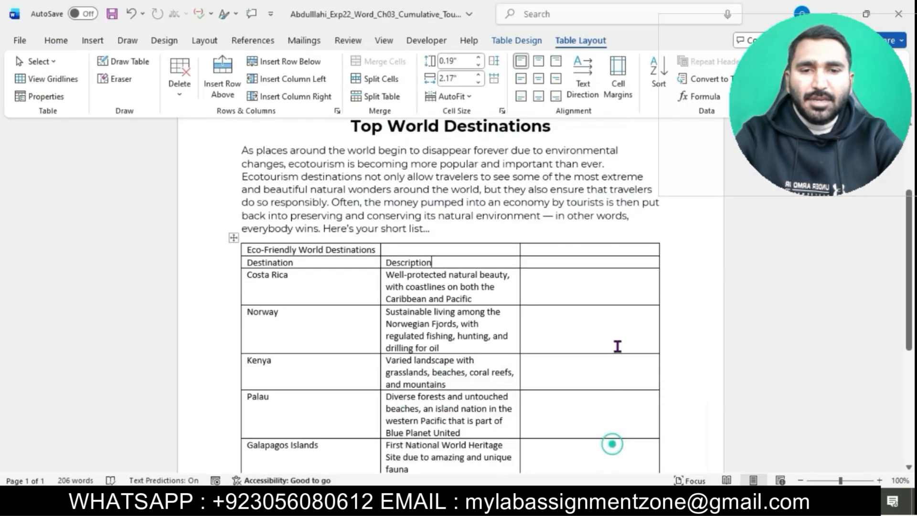
click(572, 260)
key(ctrl+v)
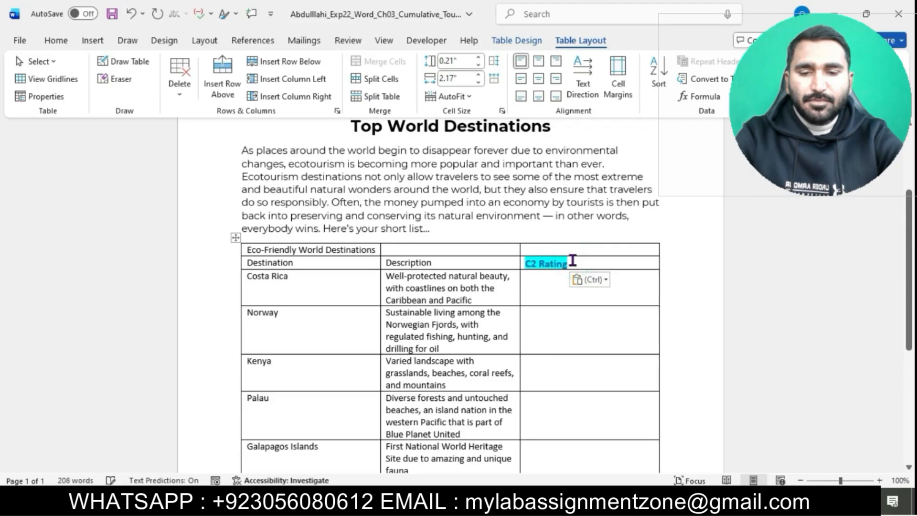
click(603, 280)
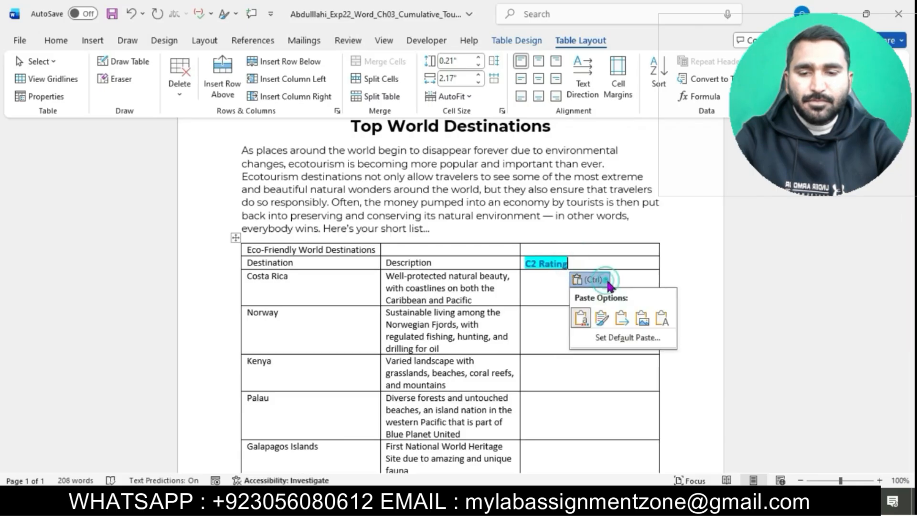
click(667, 327)
Highlight the text of instruction step 5 in turquoise.
mouse_move(544, 502)
click(519, 442)
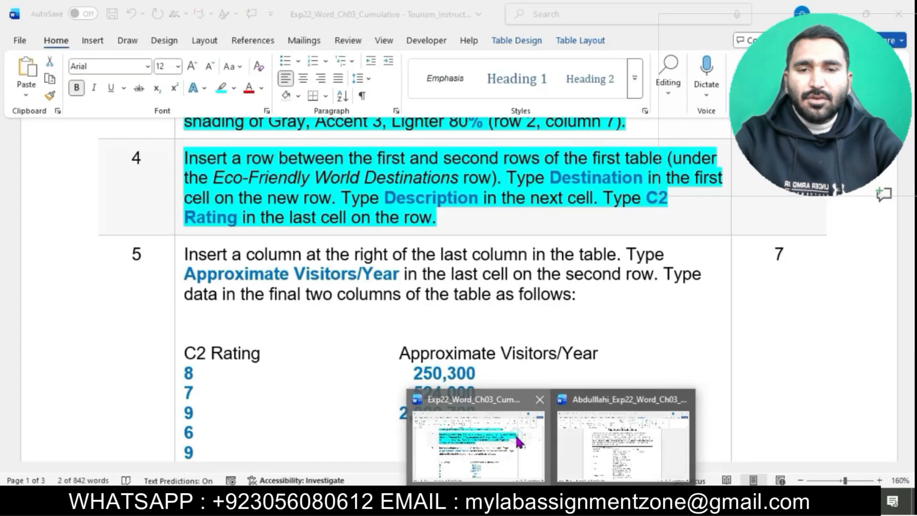
click(514, 209)
scroll(514, 210, down, 2)
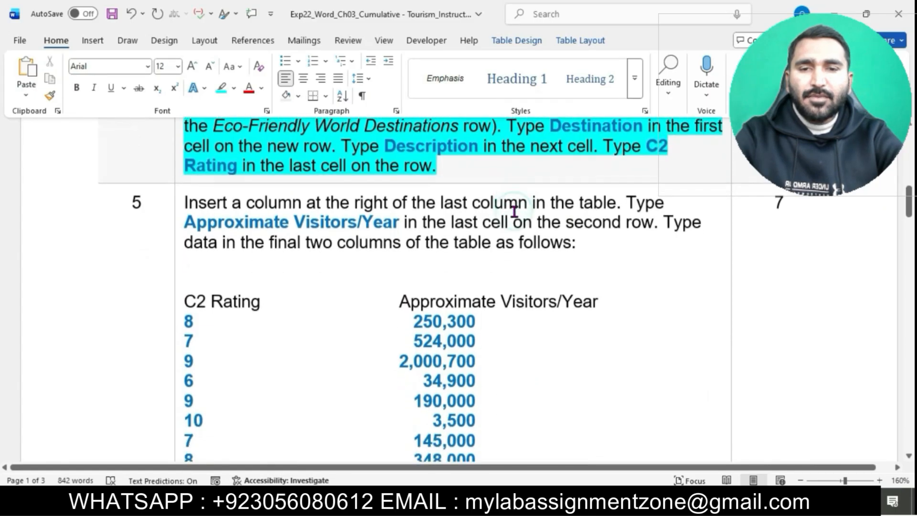
scroll(514, 211, down, 2)
click(179, 159)
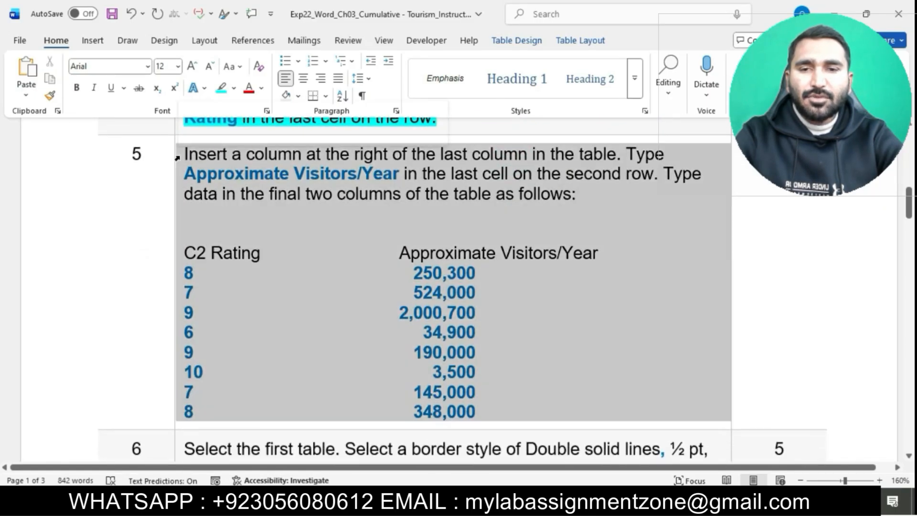
click(237, 134)
click(279, 223)
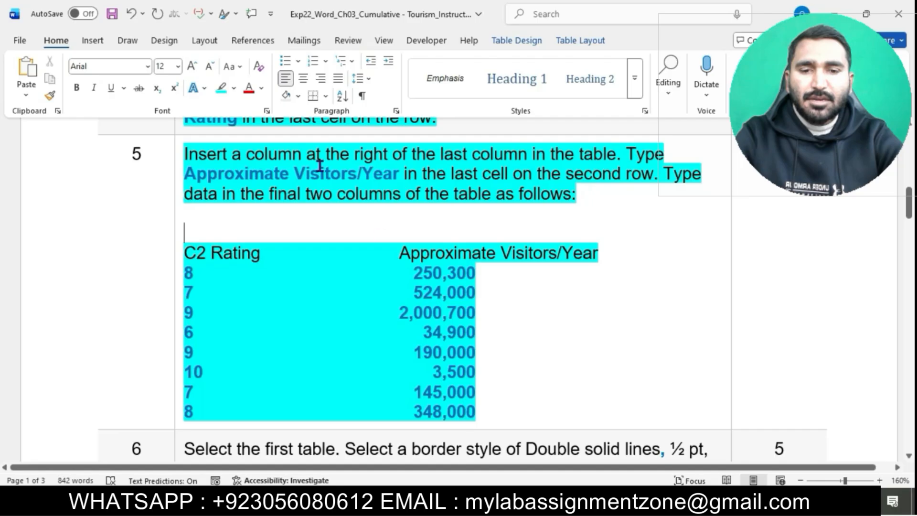
Insert a column at the right of the last column in the student's table.
drag(187, 154, 616, 160)
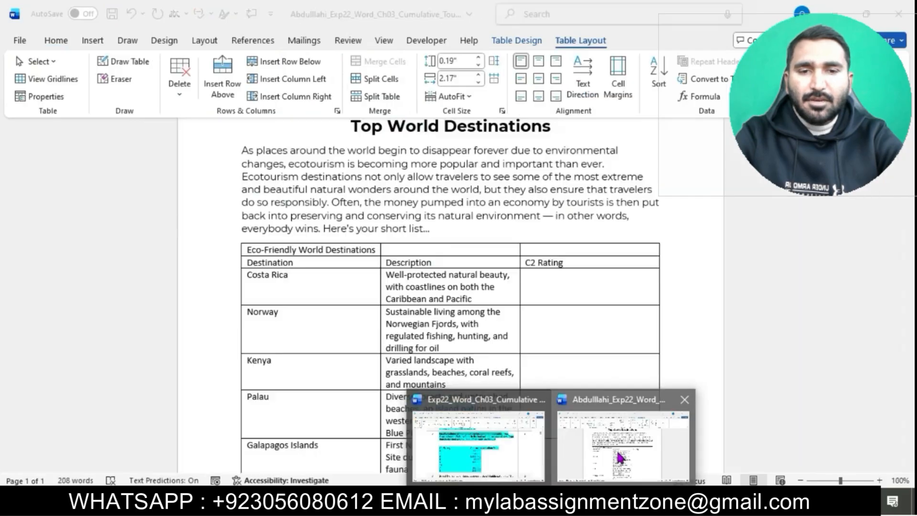
click(620, 457)
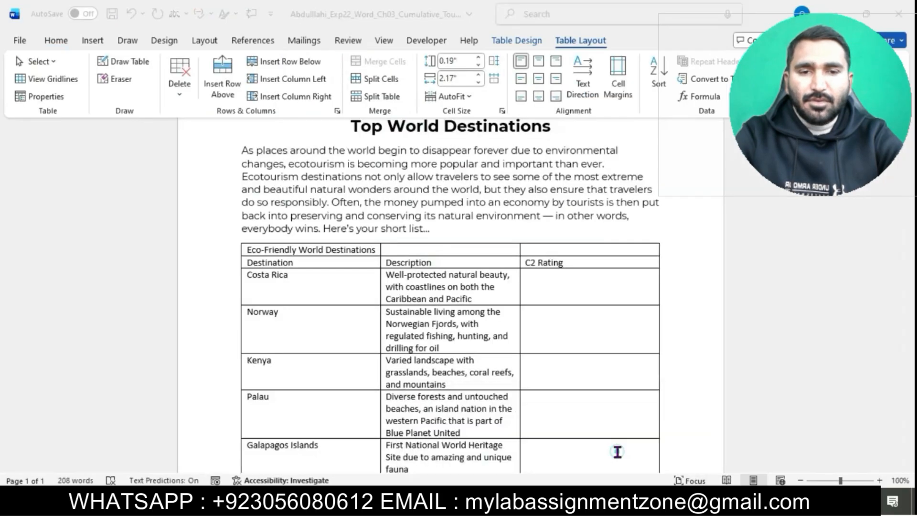
click(594, 249)
key(ctrl+v)
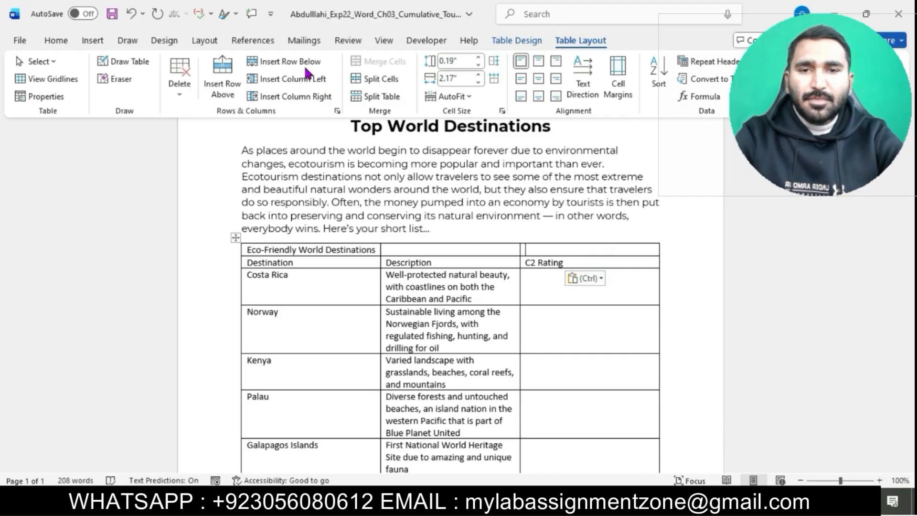
click(310, 97)
Copy Approximate Visitors/Year from the instructions and paste it as text only into the last cell of the table's second row.
mouse_move(552, 506)
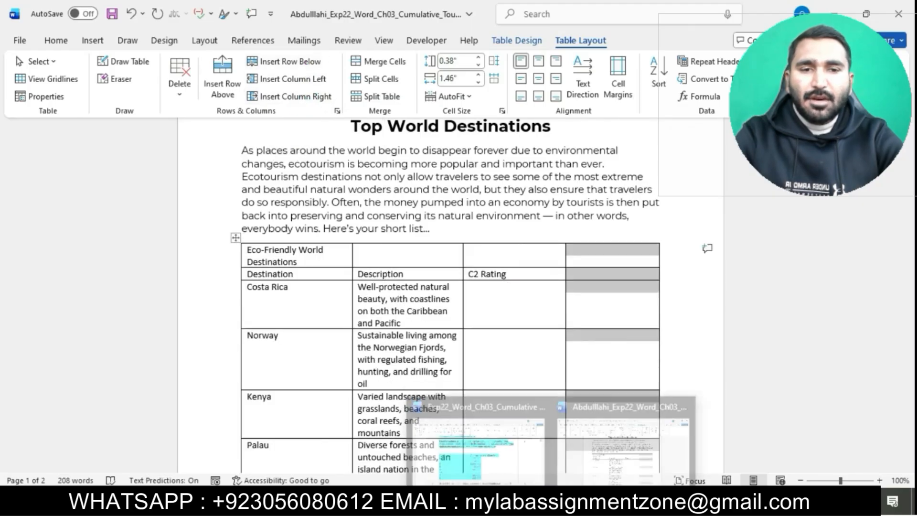
click(517, 432)
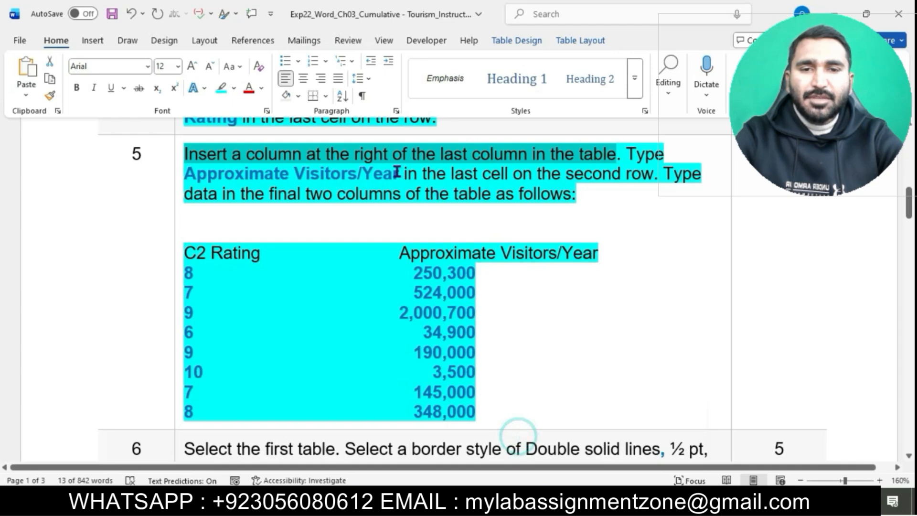
drag(190, 173, 396, 179)
key(ctrl+c)
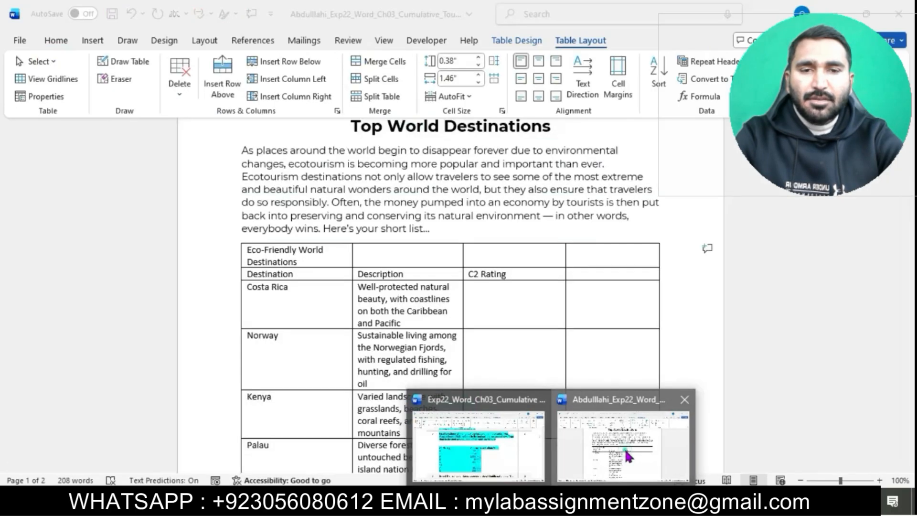
click(624, 451)
click(601, 277)
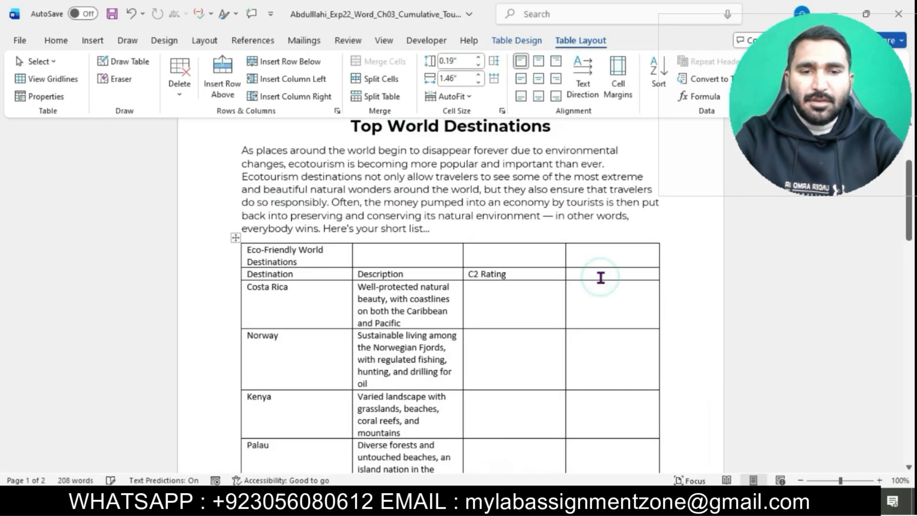
key(ctrl+v)
click(661, 305)
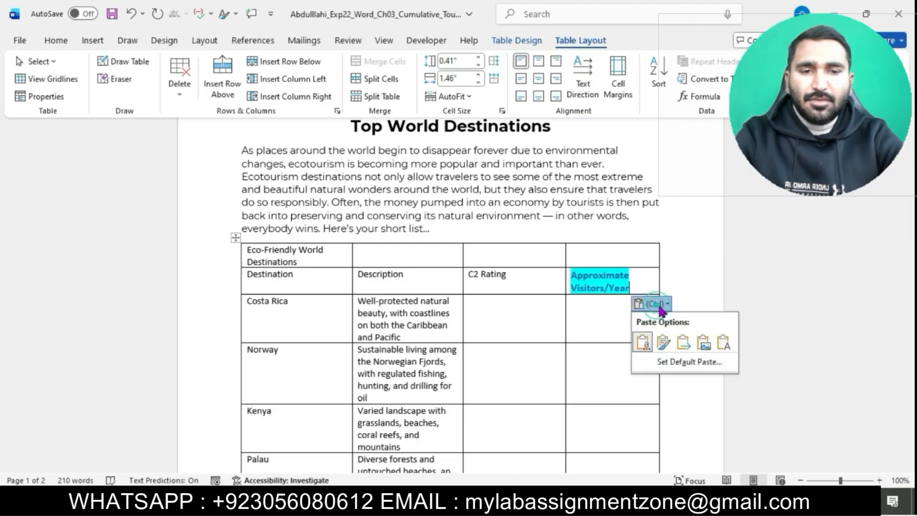
click(723, 342)
Enter C2 Ratings 8, 7, 9 and 6 for Costa Rica, Norway, Kenya and Palau.
mouse_move(557, 506)
click(513, 430)
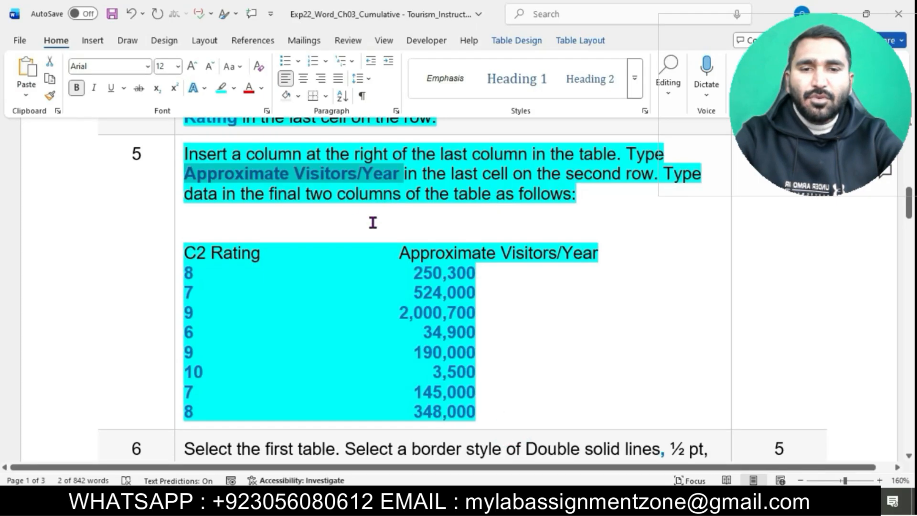
drag(188, 273, 190, 291)
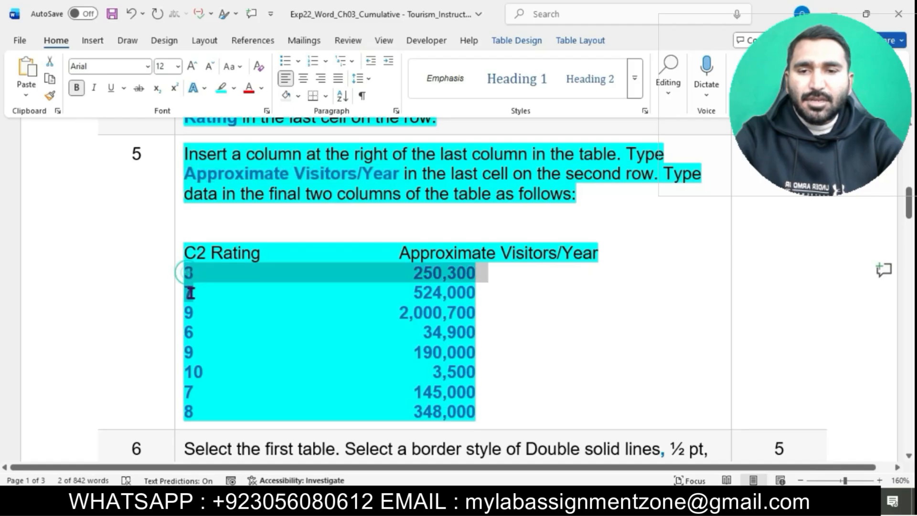
mouse_move(557, 507)
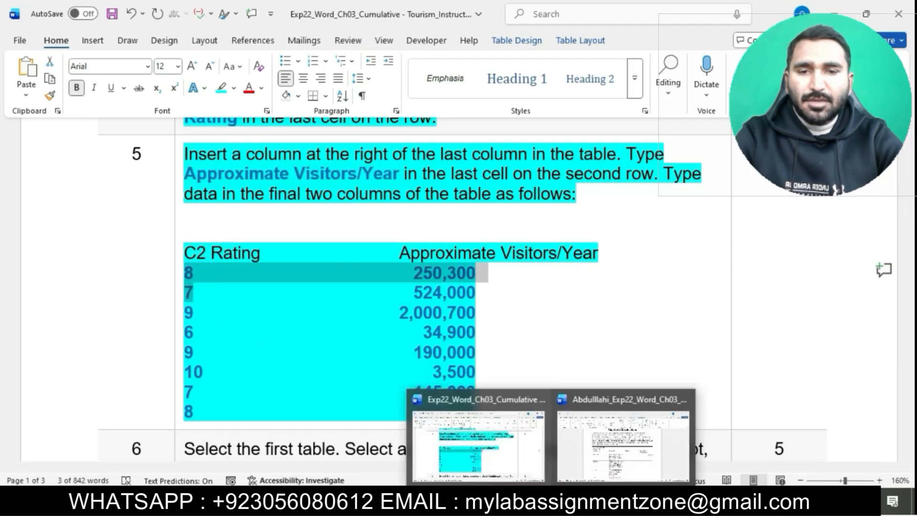
click(651, 433)
text(8)
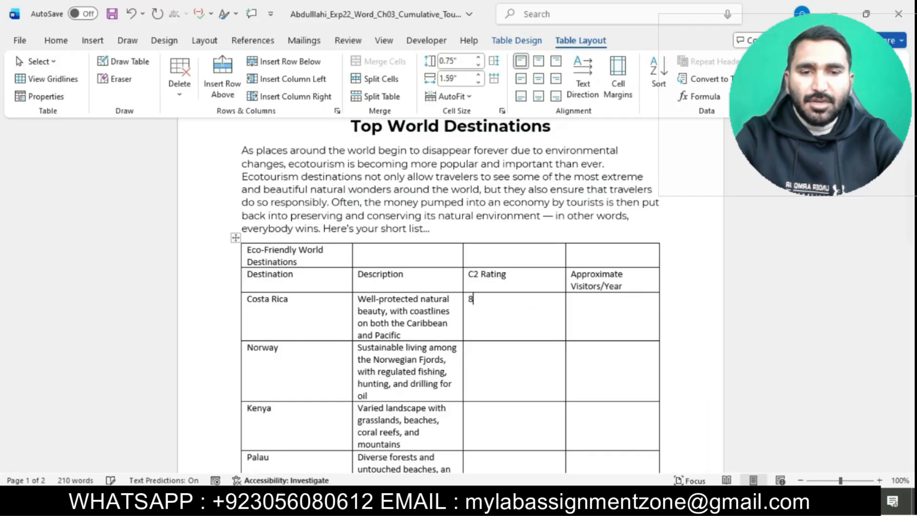
text(7)
scroll(511, 334, down, 3)
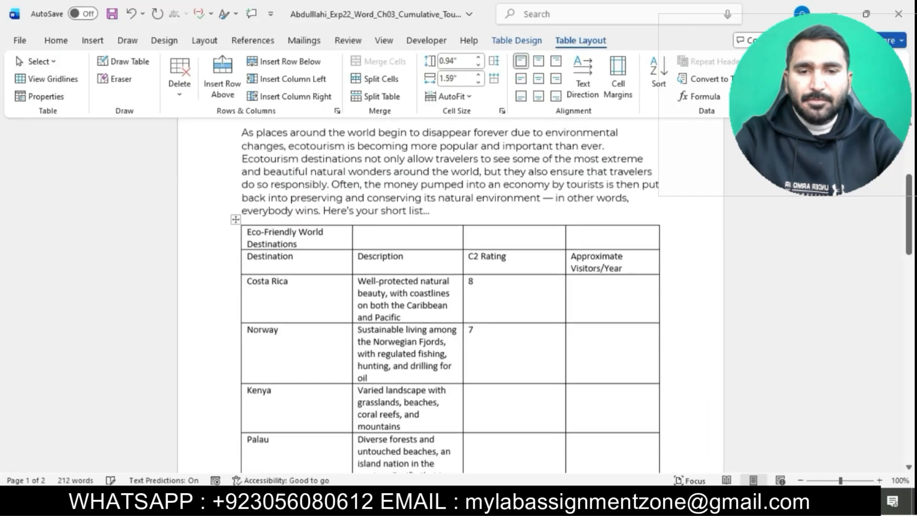
text(9)
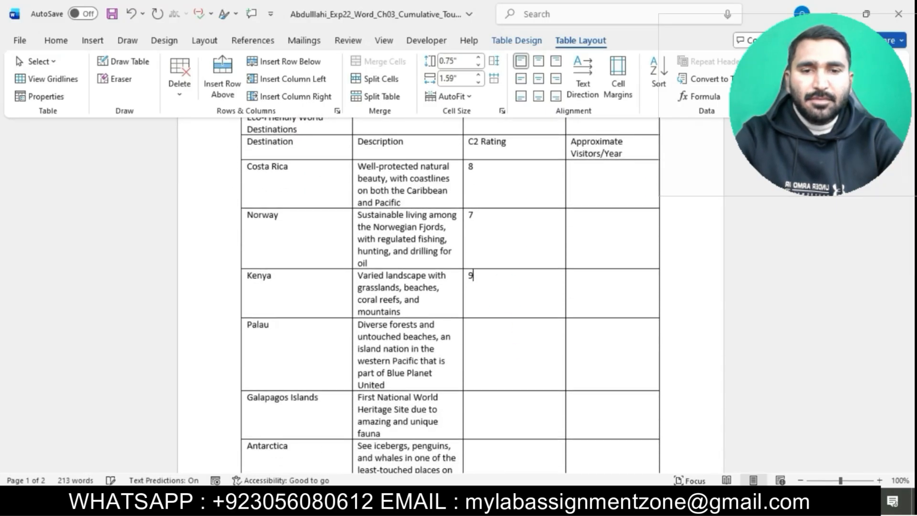
text(6)
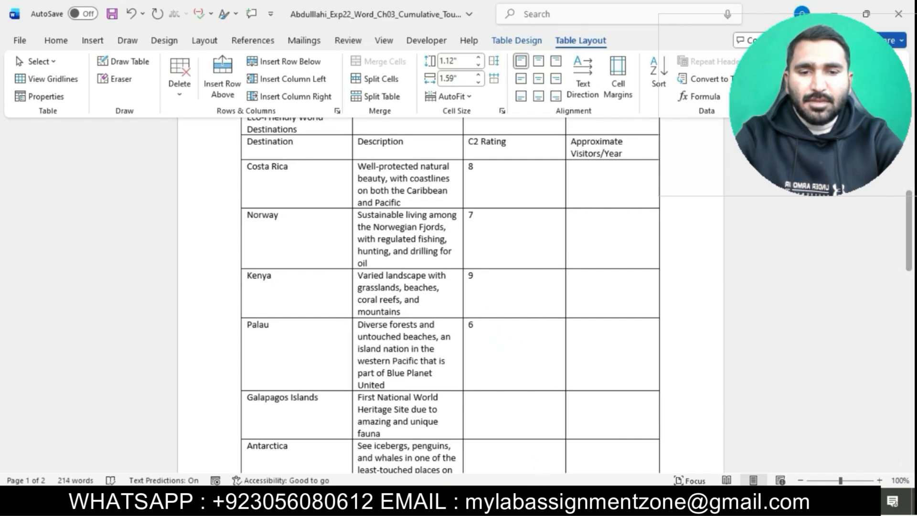
Enter C2 Ratings 9, 10, 7 and 8 for Galapagos Islands, Antarctica, Iceland and Amazon Rainforest.
mouse_move(550, 501)
click(514, 453)
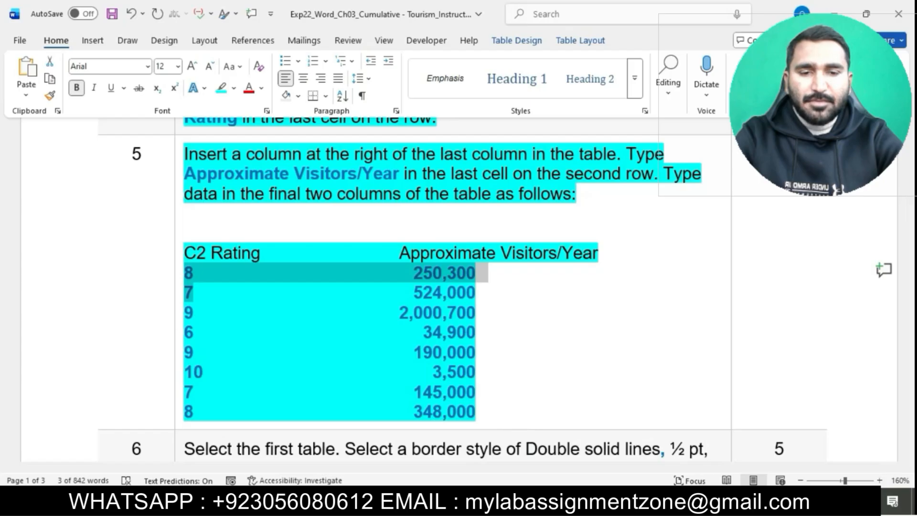
mouse_move(550, 500)
click(624, 430)
scroll(573, 350, down, 3)
click(517, 270)
text(9)
click(501, 309)
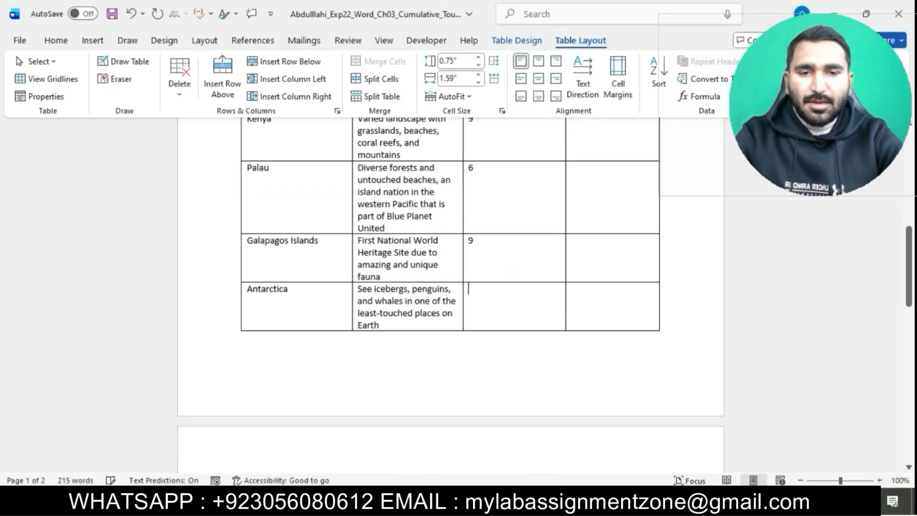
text(10)
scroll(398, 339, down, 5)
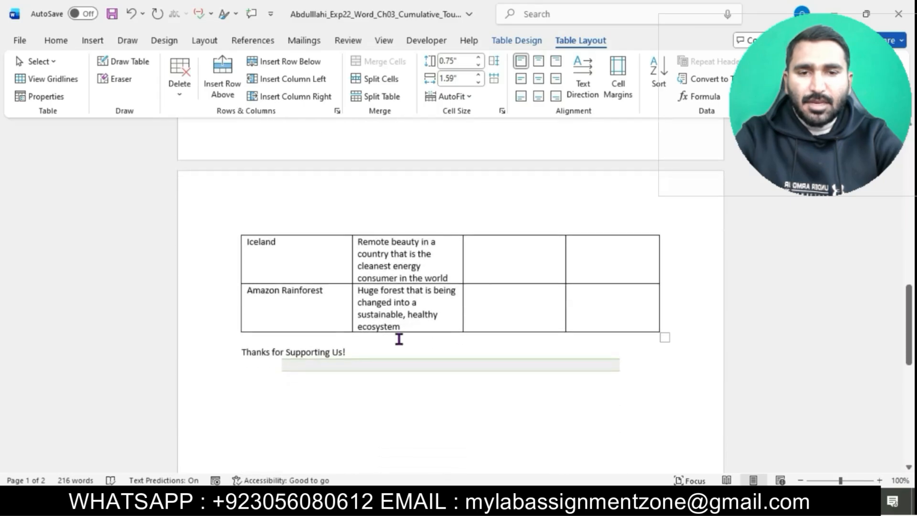
text(7)
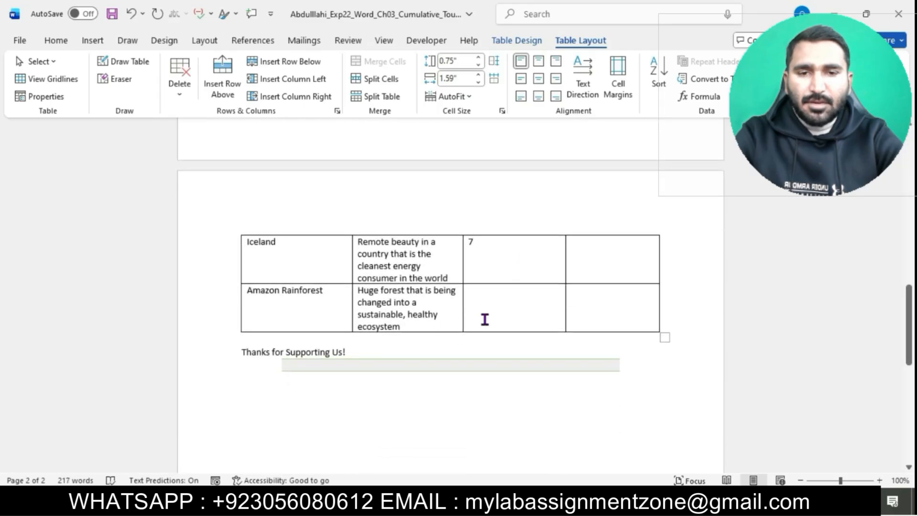
text(8)
Copy 250,300 from the instructions and paste it as text only into Costa Rica's Approximate Visitors/Year cell.
scroll(498, 315, up, 10)
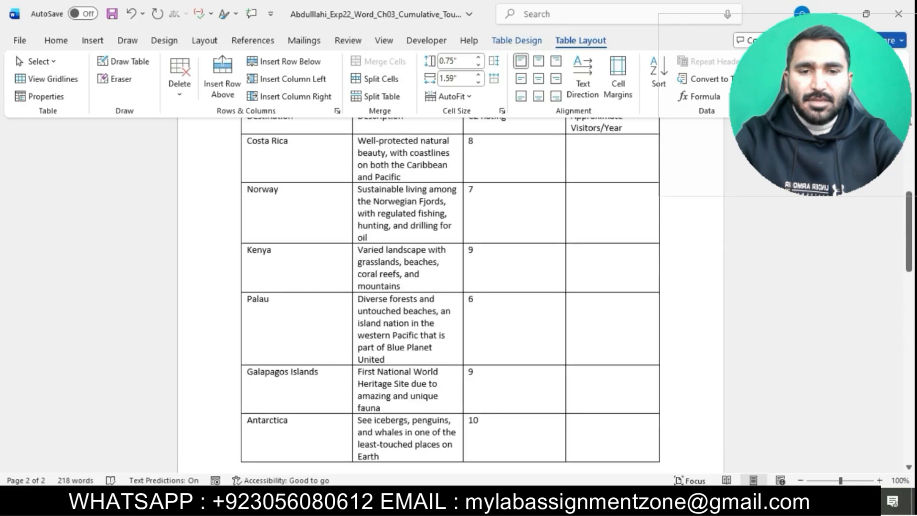
click(605, 176)
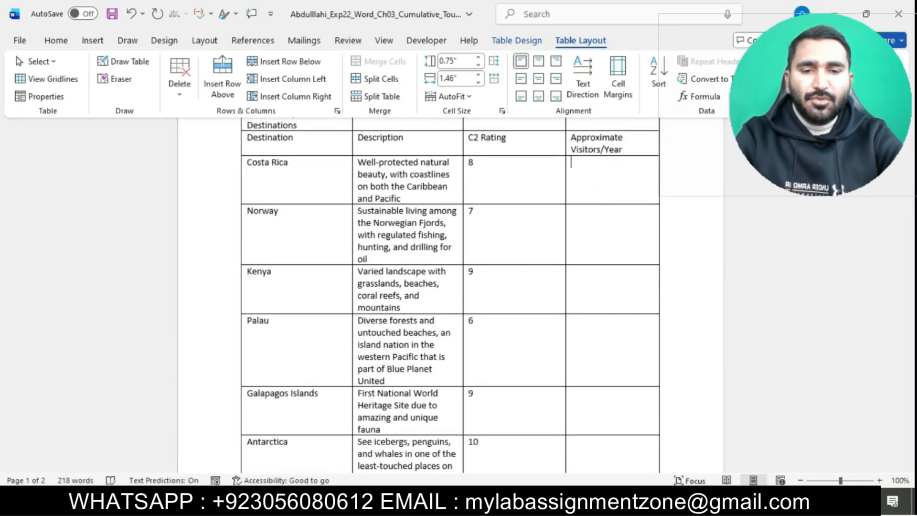
click(514, 456)
click(425, 274)
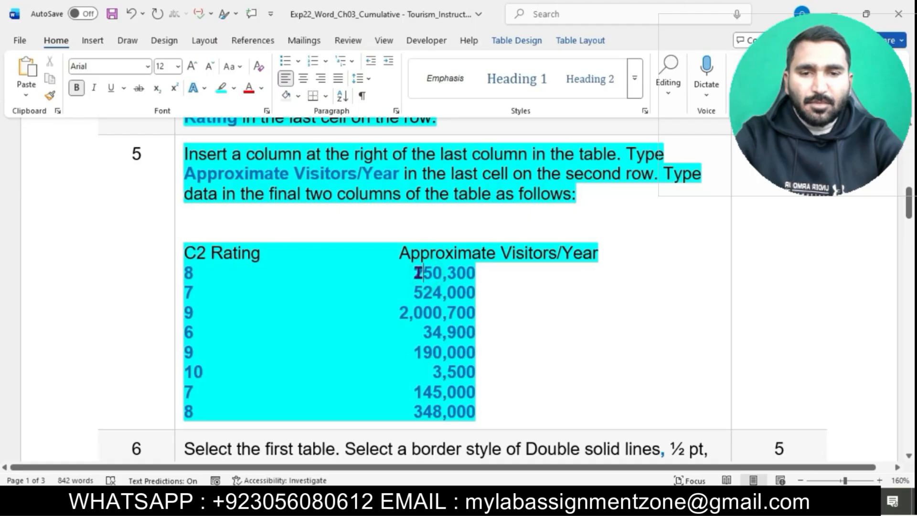
drag(419, 273, 467, 272)
key(ctrl+c)
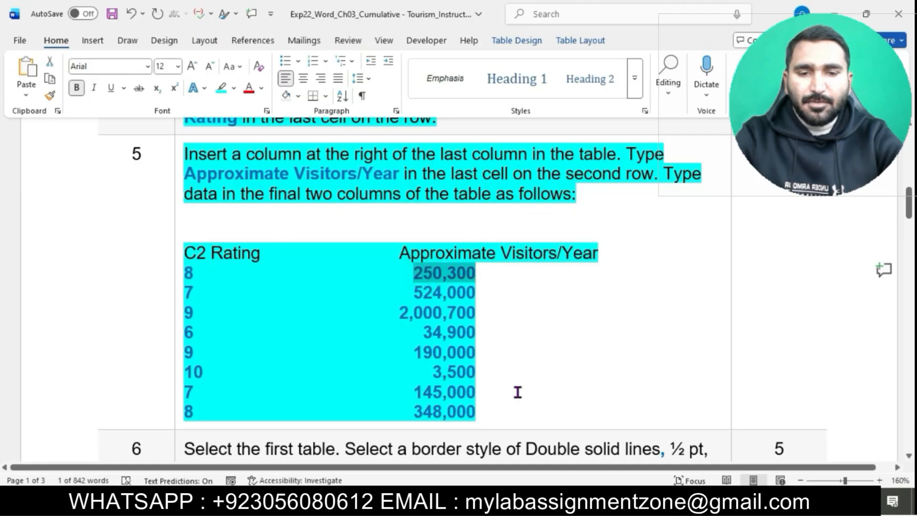
mouse_move(656, 501)
click(612, 446)
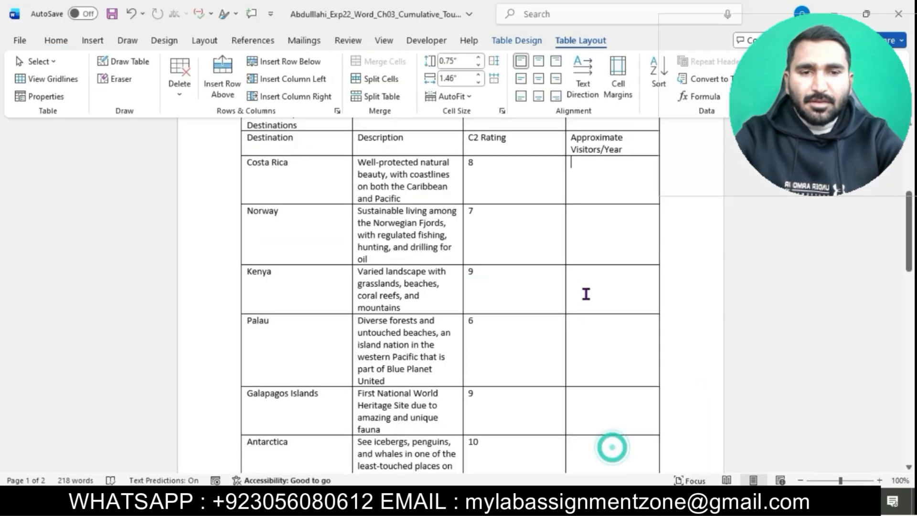
key(ctrl+v)
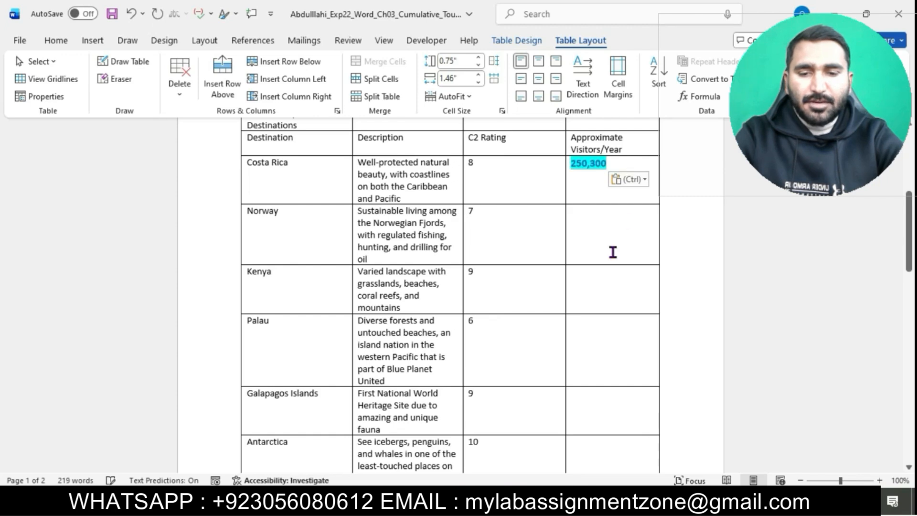
click(634, 180)
click(705, 219)
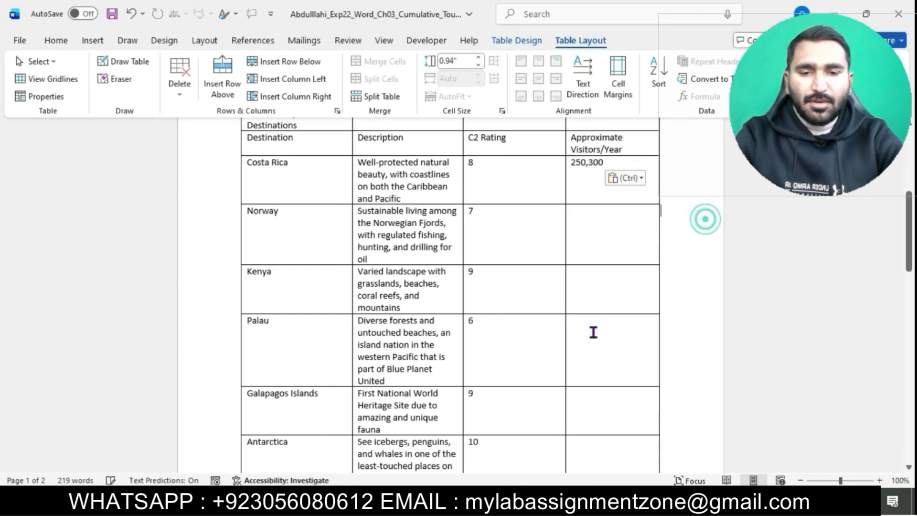
Copy 524,000 from the instructions and paste it as text only into Norway's Approximate Visitors/Year cell.
mouse_move(549, 499)
click(524, 444)
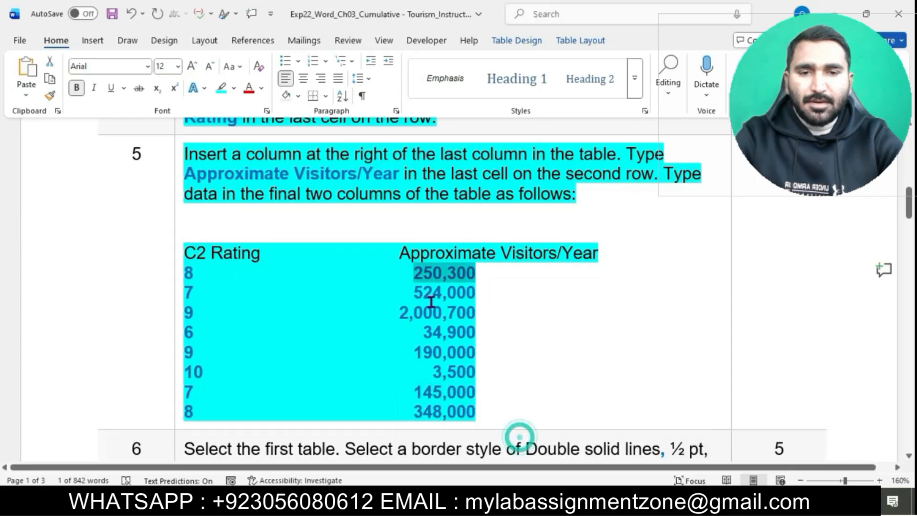
drag(416, 292, 464, 292)
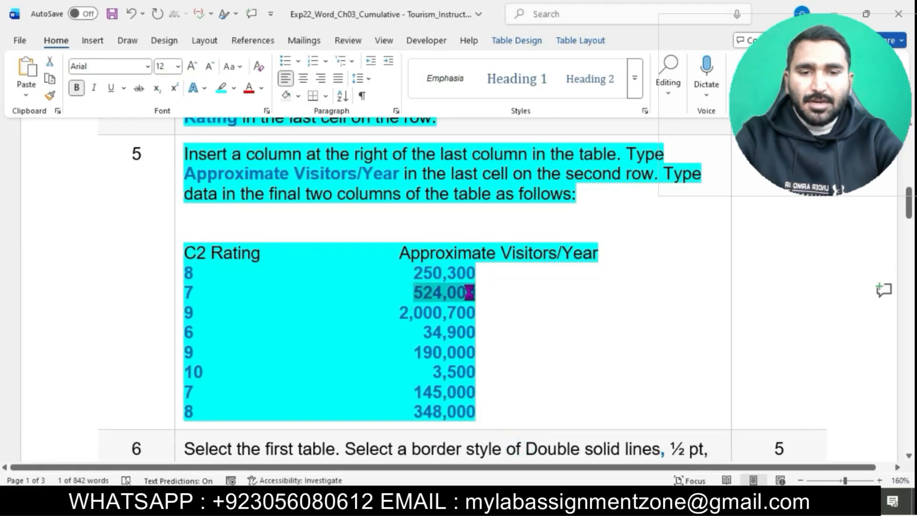
mouse_move(548, 499)
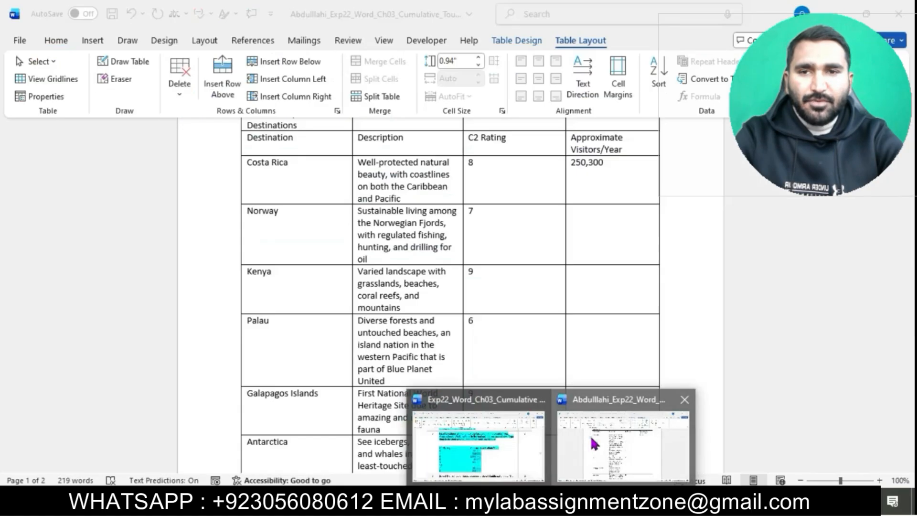
click(590, 437)
click(597, 228)
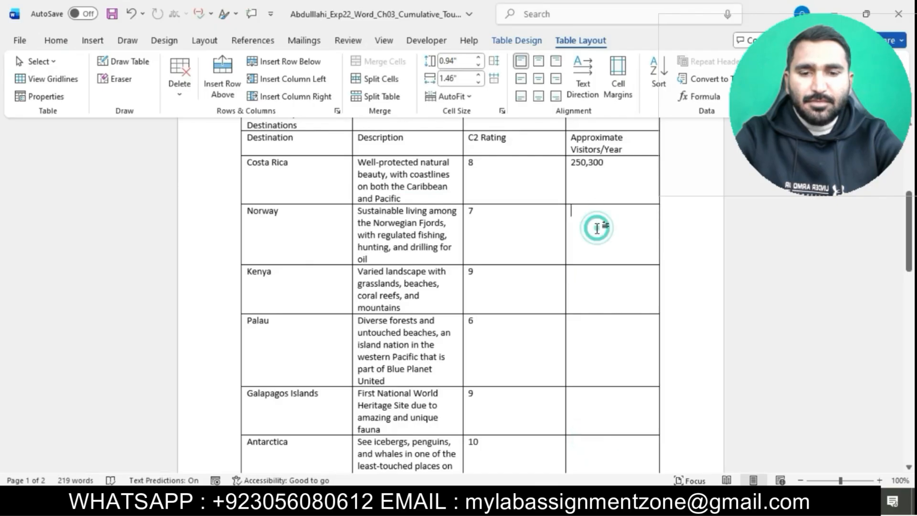
text(524,000)
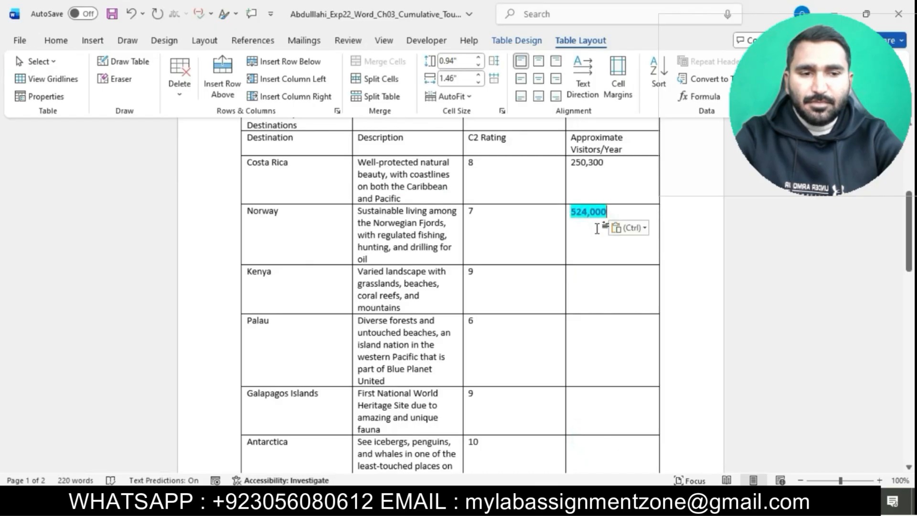
click(629, 228)
click(699, 267)
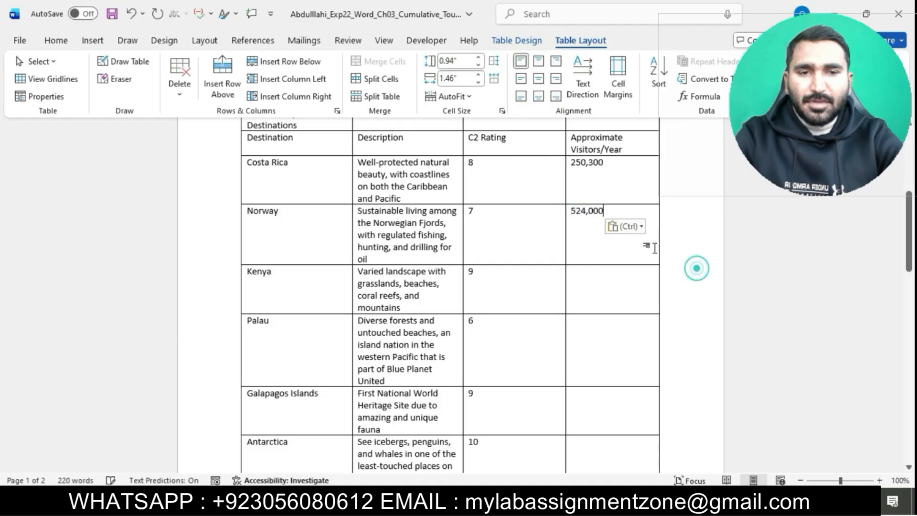
Copy 2,000,700 from the instructions and paste it as text only into Kenya's Approximate Visitors/Year cell.
mouse_move(549, 506)
click(521, 462)
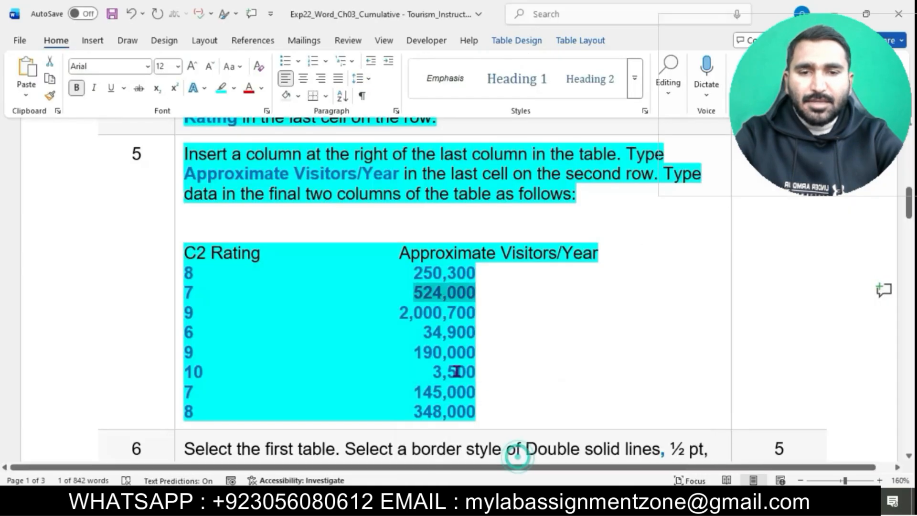
drag(402, 317, 457, 316)
key(ctrl+c)
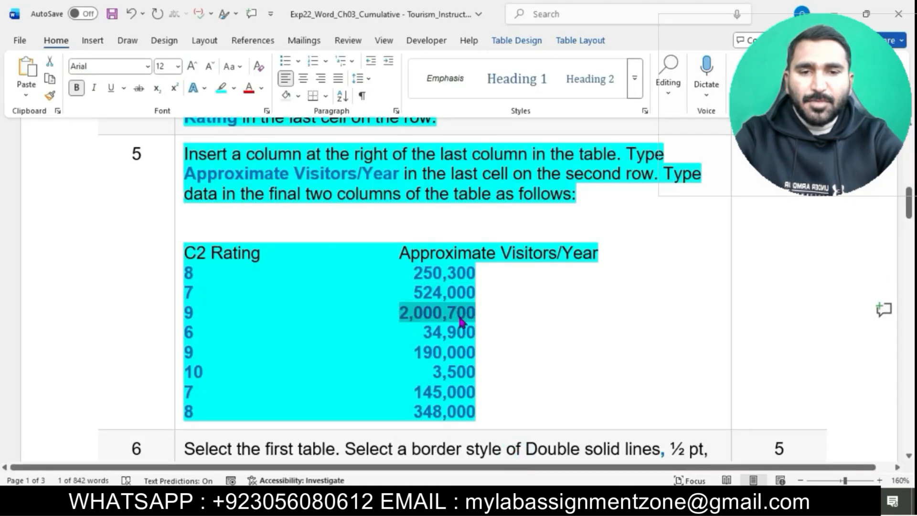
mouse_move(550, 506)
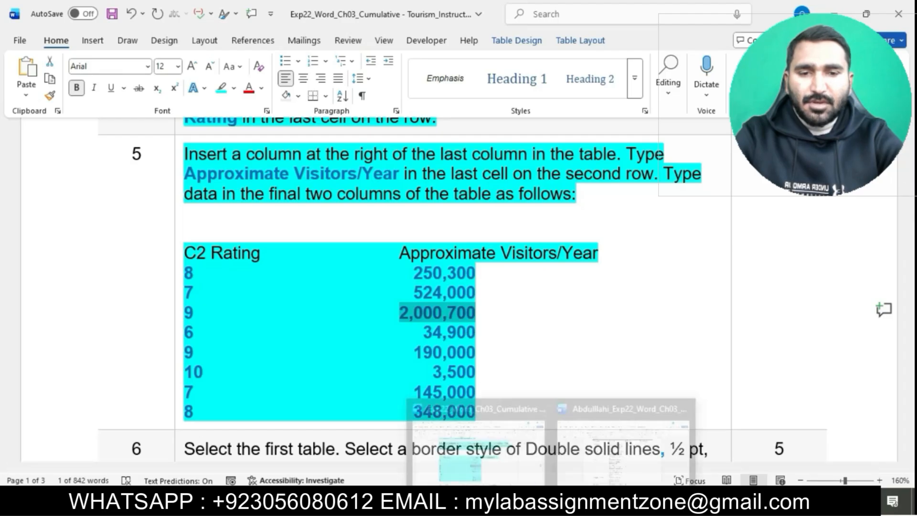
click(678, 477)
click(596, 292)
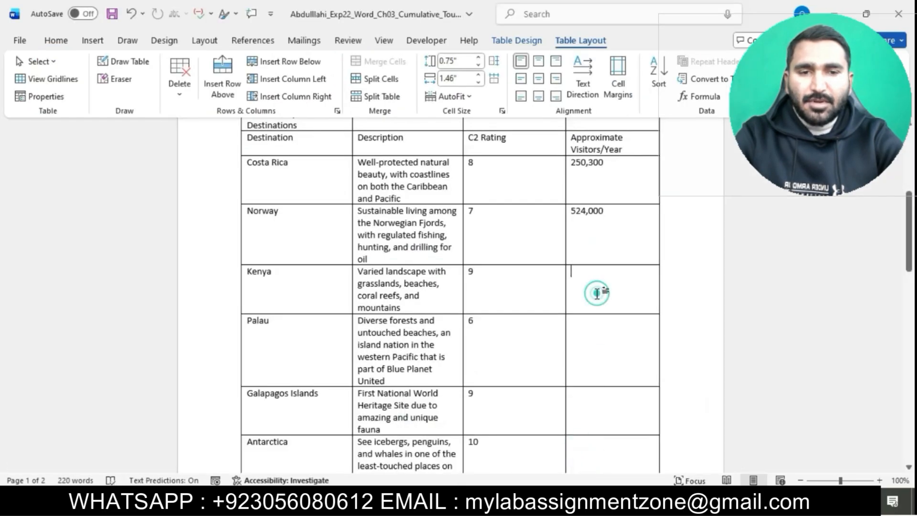
key(ctrl+v)
click(637, 288)
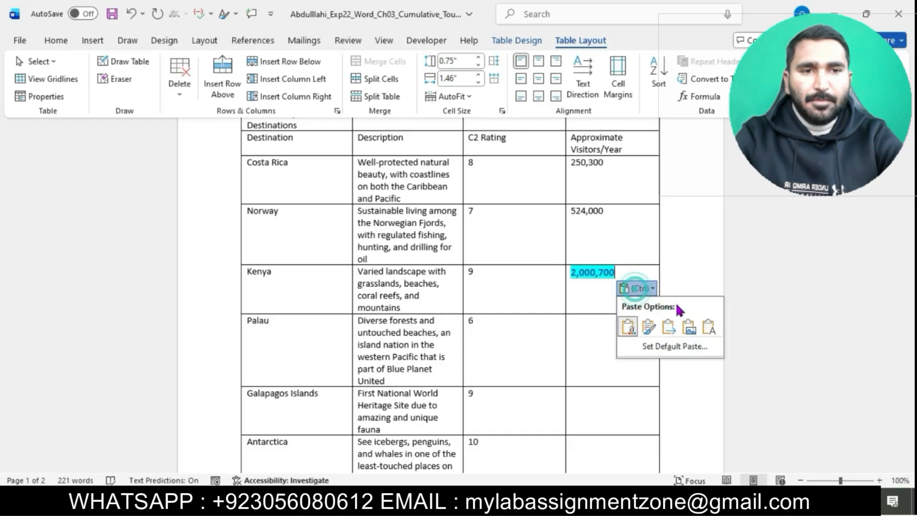
click(703, 329)
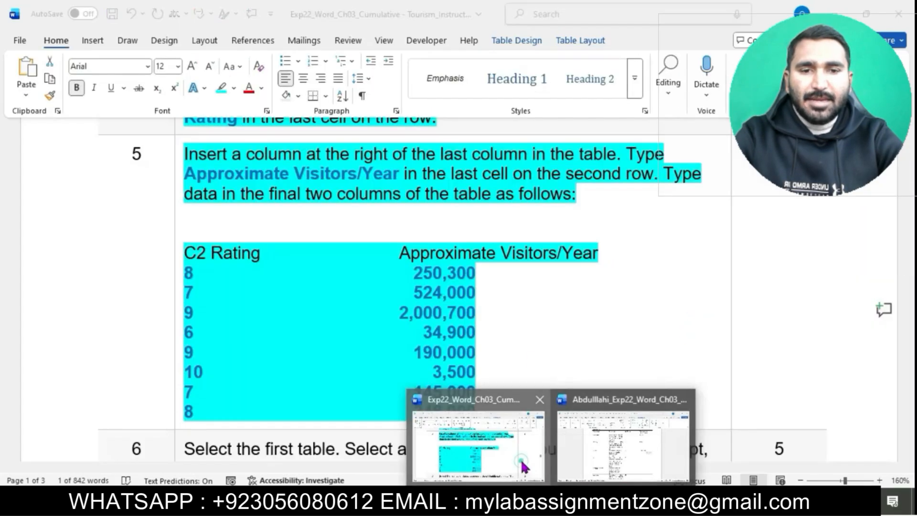
Copy 34,900 from the instructions and paste it as text only into Palau's Approximate Visitors/Year cell.
click(524, 467)
scroll(511, 295, down, 3)
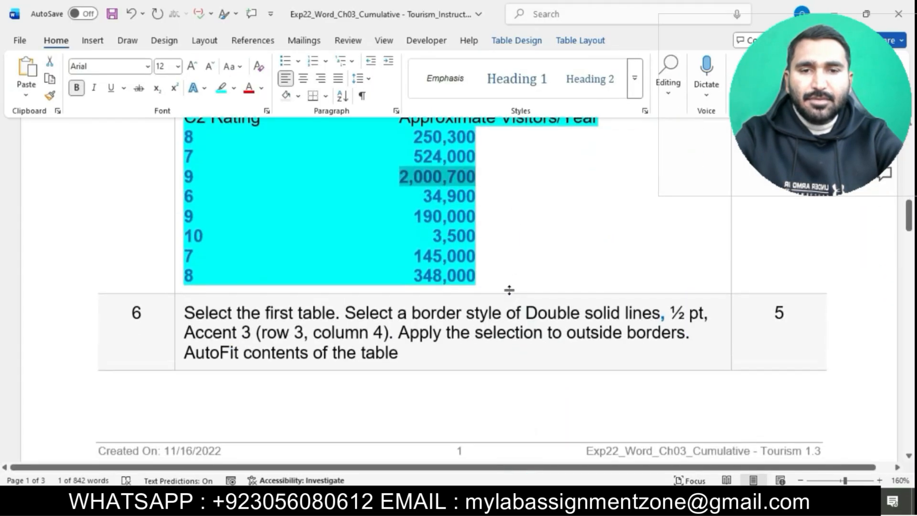
drag(429, 198, 470, 197)
key(ctrl+c)
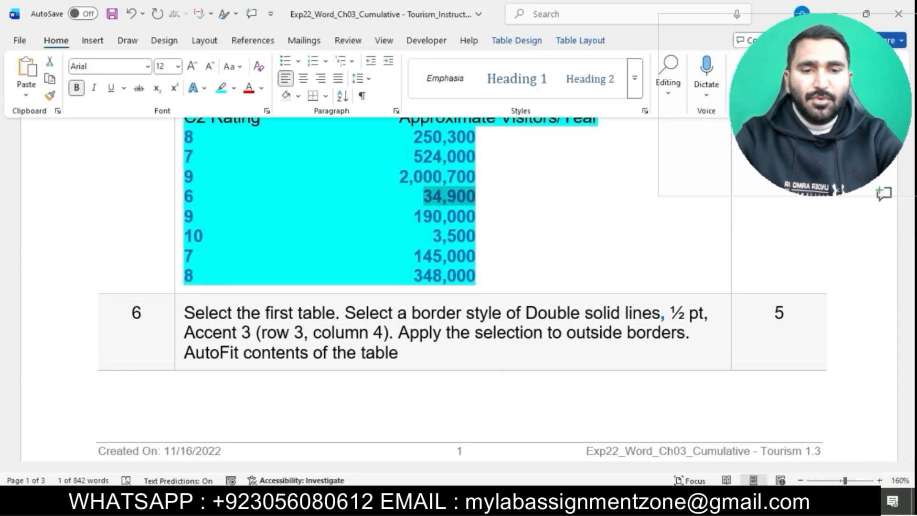
mouse_move(559, 504)
click(614, 430)
key(Down)
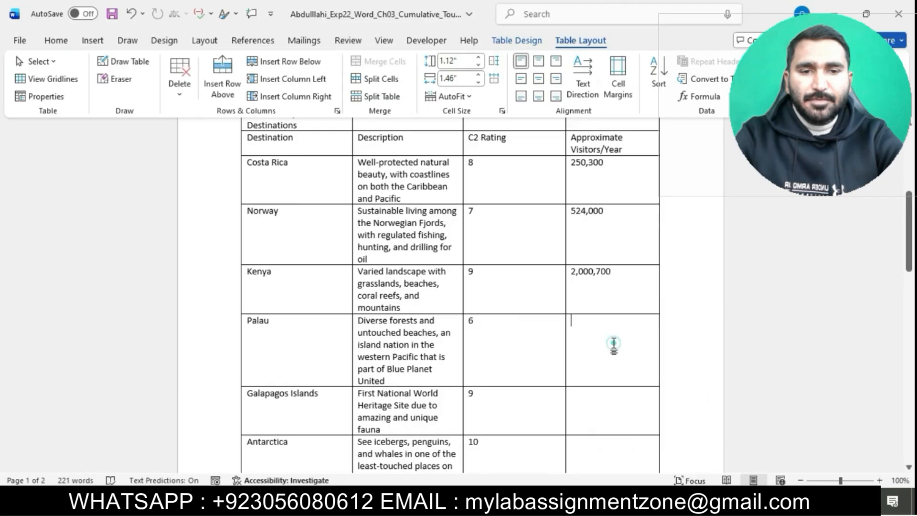
key(ctrl+v)
click(620, 338)
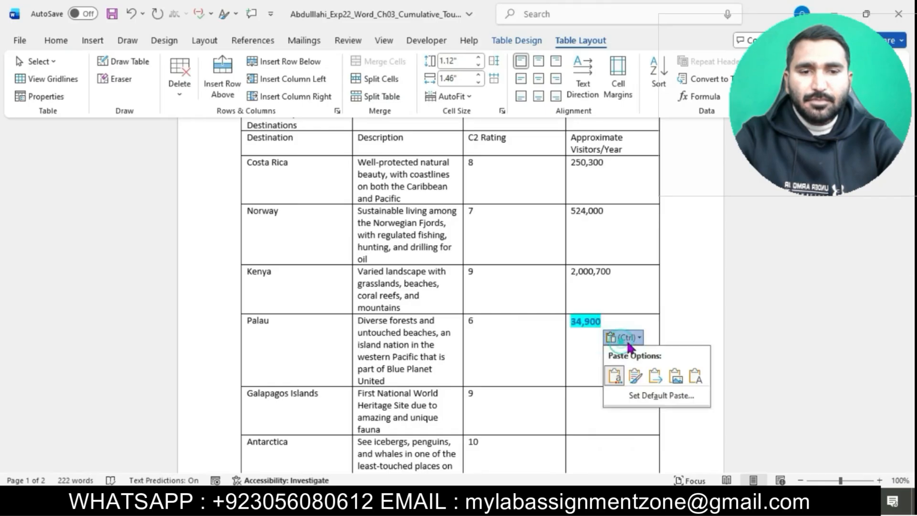
click(695, 375)
Copy 190,000 from the instructions and paste it as text only into Galapagos Islands' Approximate Visitors/Year cell.
scroll(526, 276, down, 5)
click(578, 232)
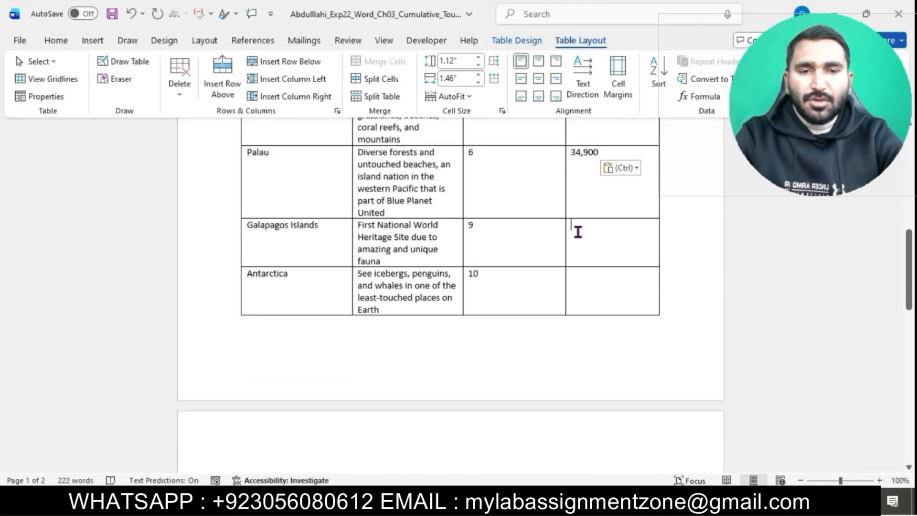
click(510, 411)
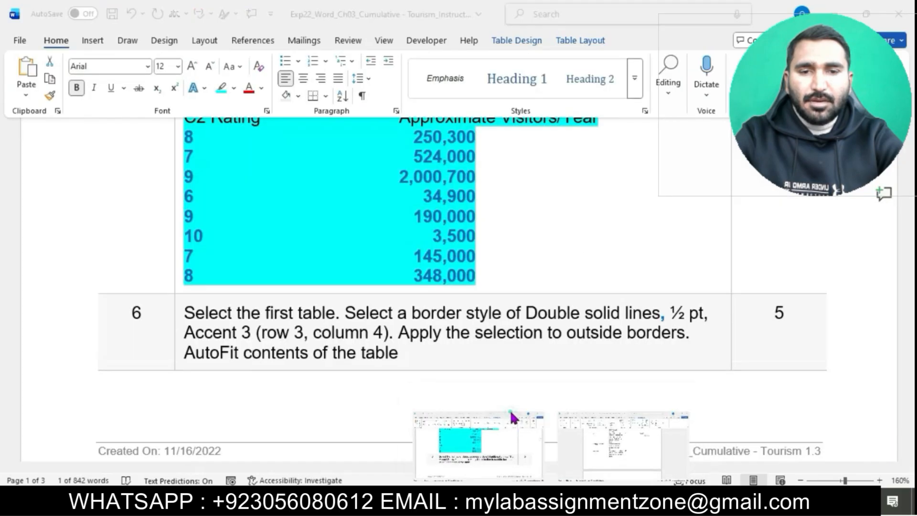
drag(417, 216, 470, 217)
key(ctrl+c)
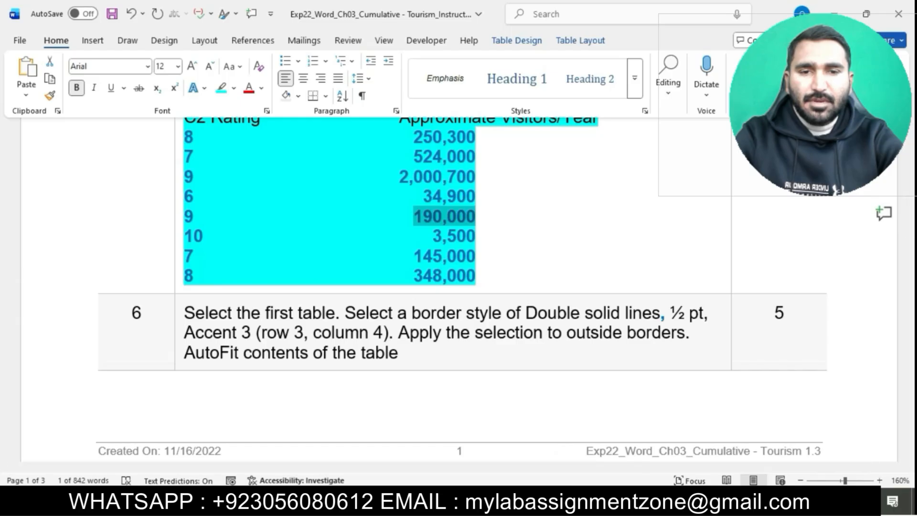
mouse_move(552, 501)
click(618, 460)
click(605, 262)
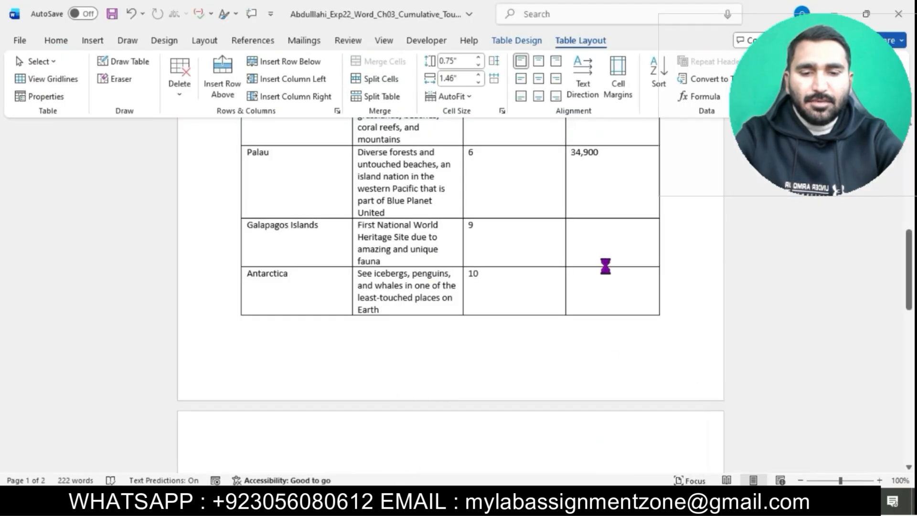
key(ctrl+v)
click(629, 246)
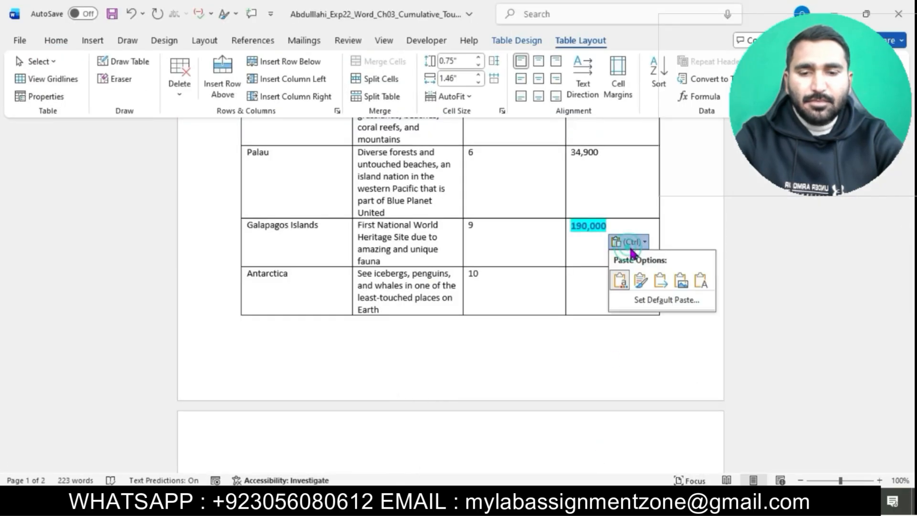
click(694, 277)
Copy 3,500 from the instructions and paste it as text only into Antarctica's Approximate Visitors/Year cell.
mouse_move(551, 501)
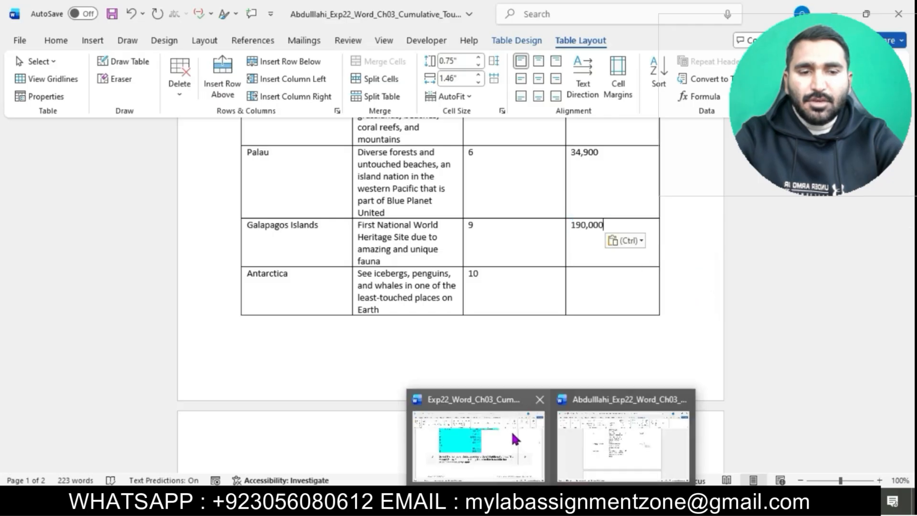
click(511, 429)
drag(434, 236, 477, 237)
key(ctrl+c)
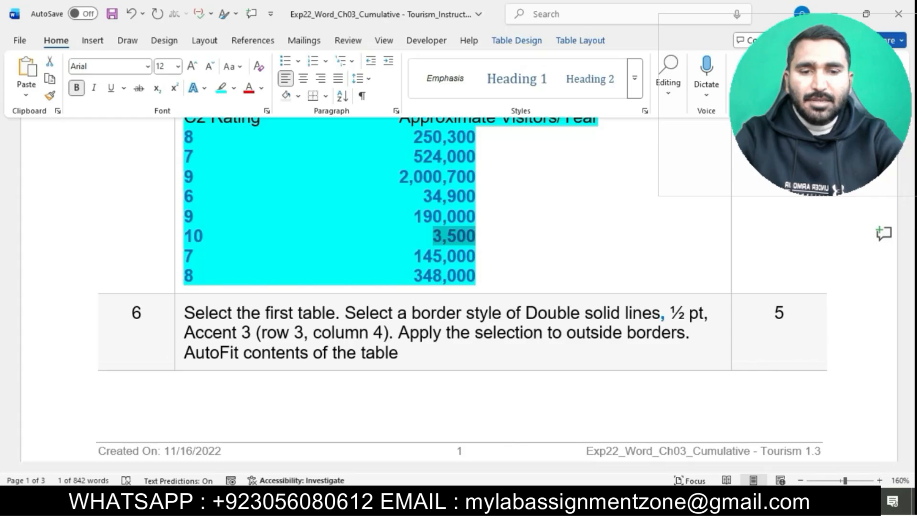
mouse_move(551, 501)
click(605, 451)
click(603, 279)
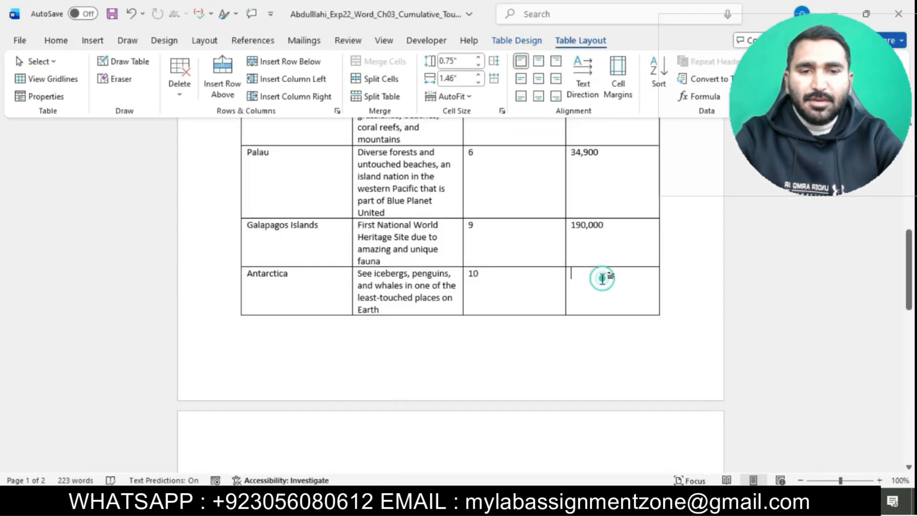
key(ctrl+v)
click(619, 290)
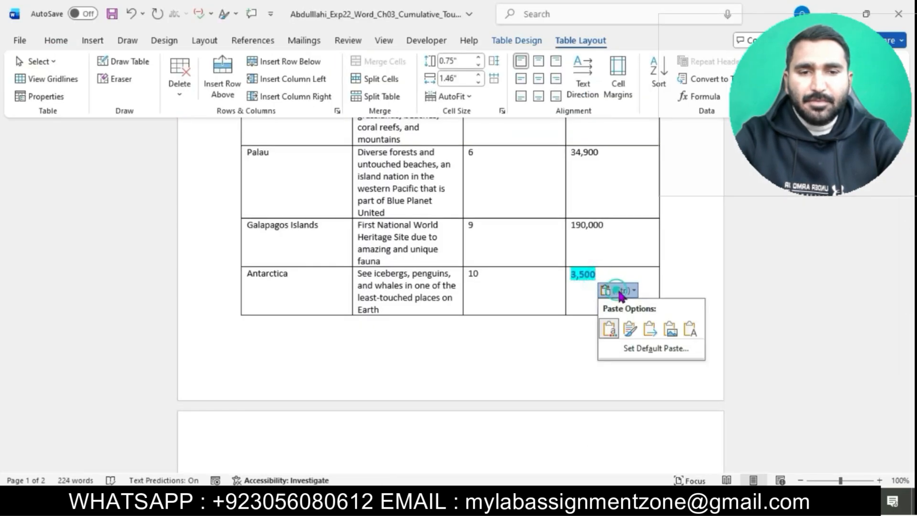
click(691, 328)
Copy 145,000 from the instructions and paste it as text only into Iceland's Approximate Visitors/Year cell.
scroll(508, 405, down, 5)
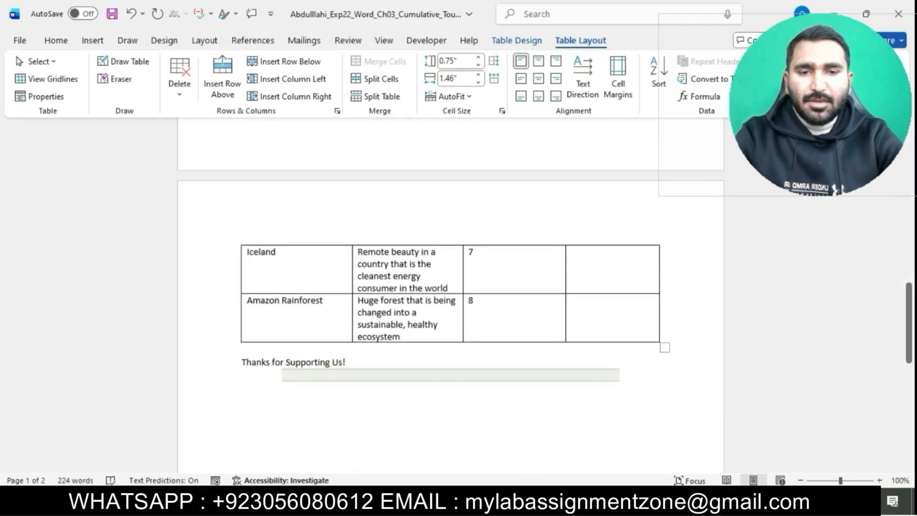
mouse_move(551, 502)
click(515, 448)
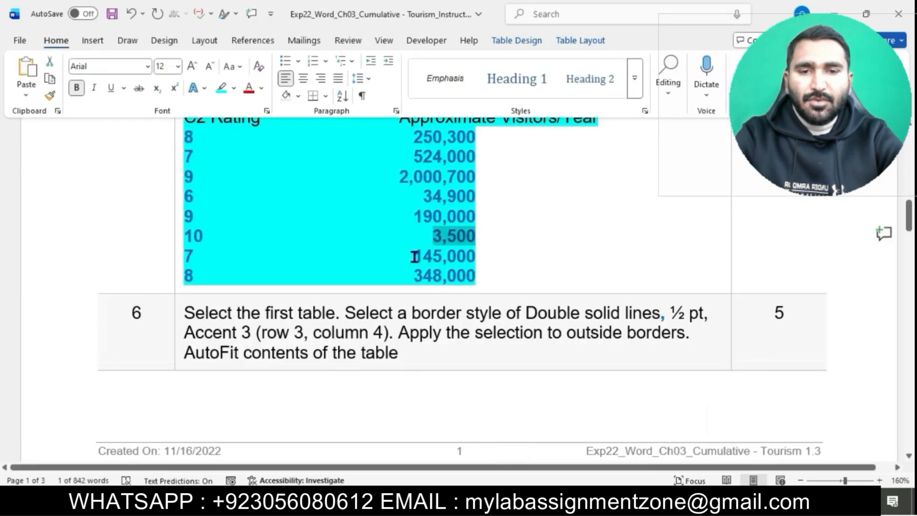
drag(414, 256, 465, 258)
key(ctrl+c)
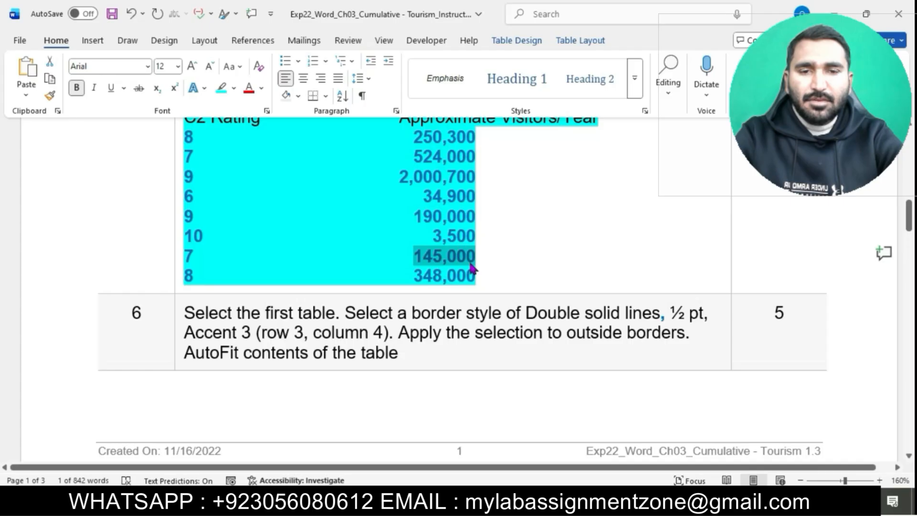
mouse_move(552, 502)
click(606, 458)
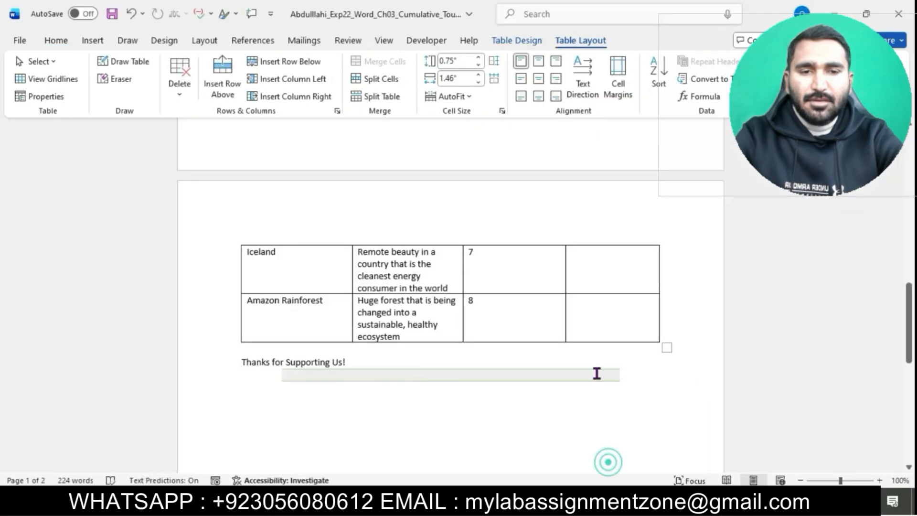
click(593, 281)
key(ctrl+v)
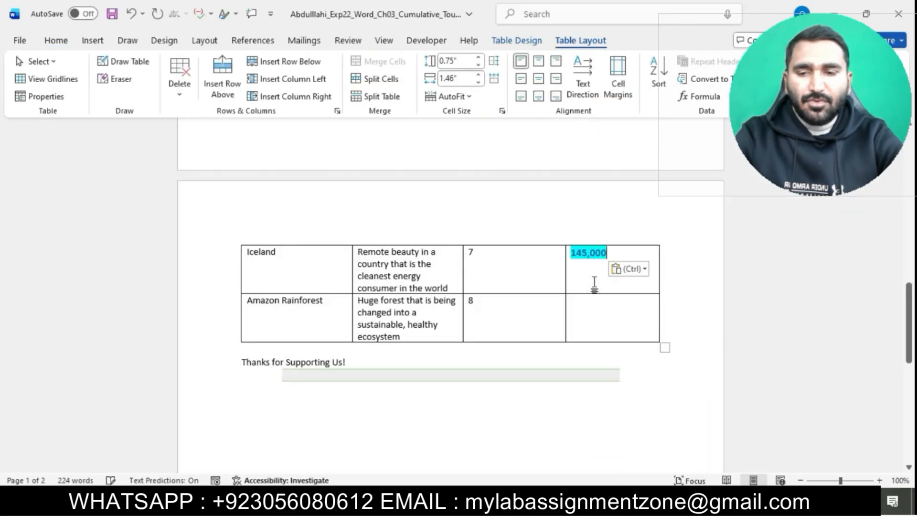
click(640, 269)
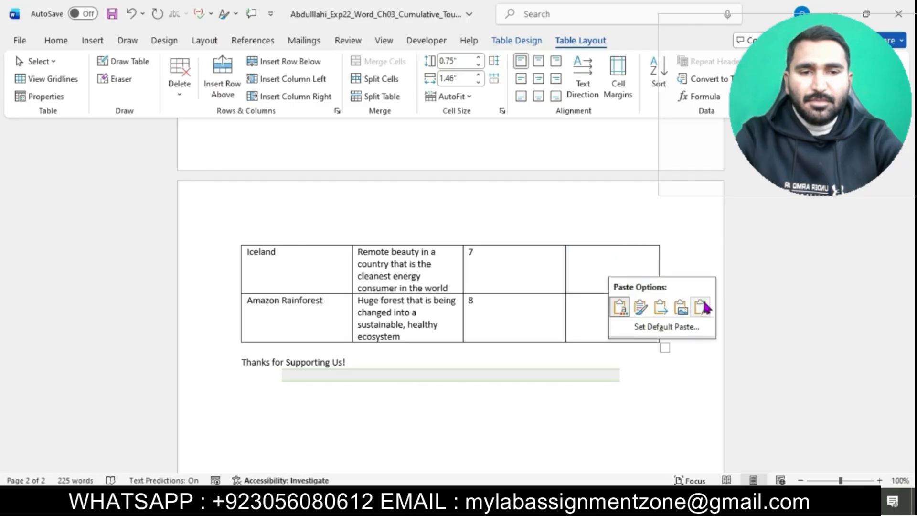
click(704, 307)
Copy 348,000 from the instructions and paste it as text only into Amazon Rainforest's Approximate Visitors/Year cell.
mouse_move(551, 502)
click(522, 430)
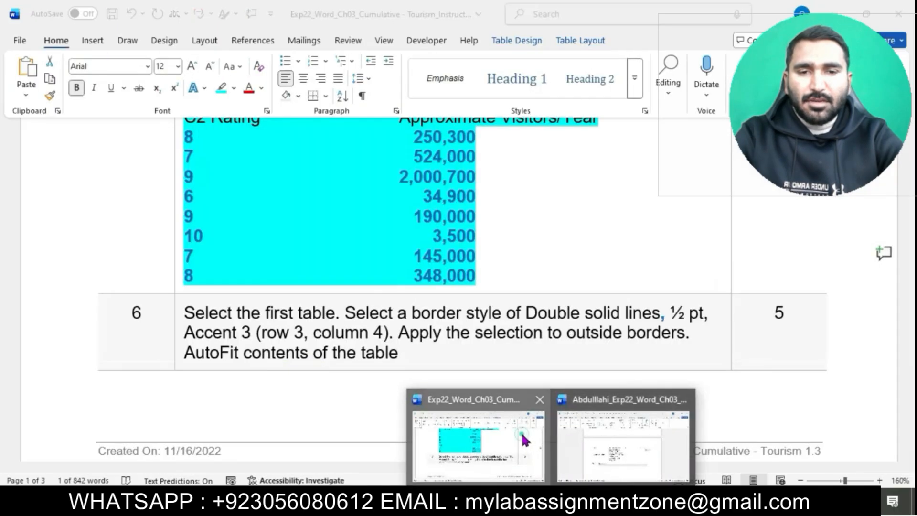
drag(415, 276, 462, 280)
key(ctrl+c)
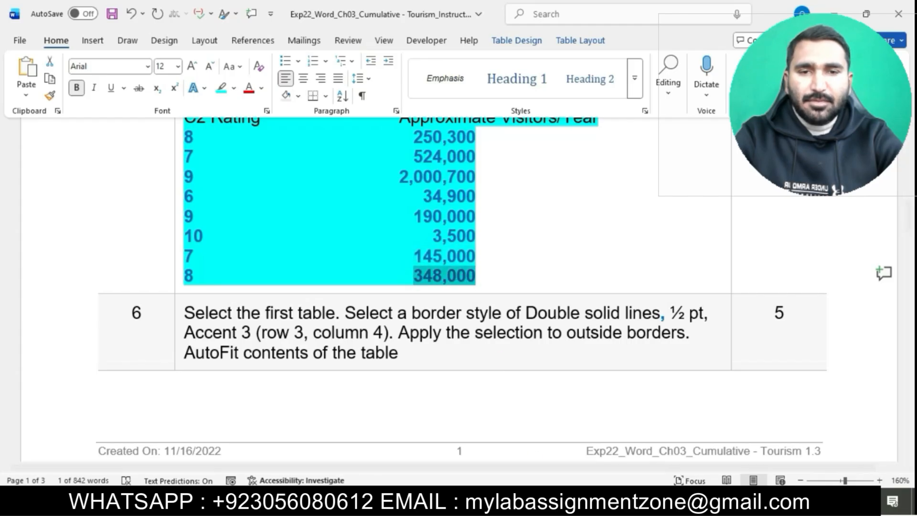
mouse_move(550, 501)
click(599, 460)
click(610, 326)
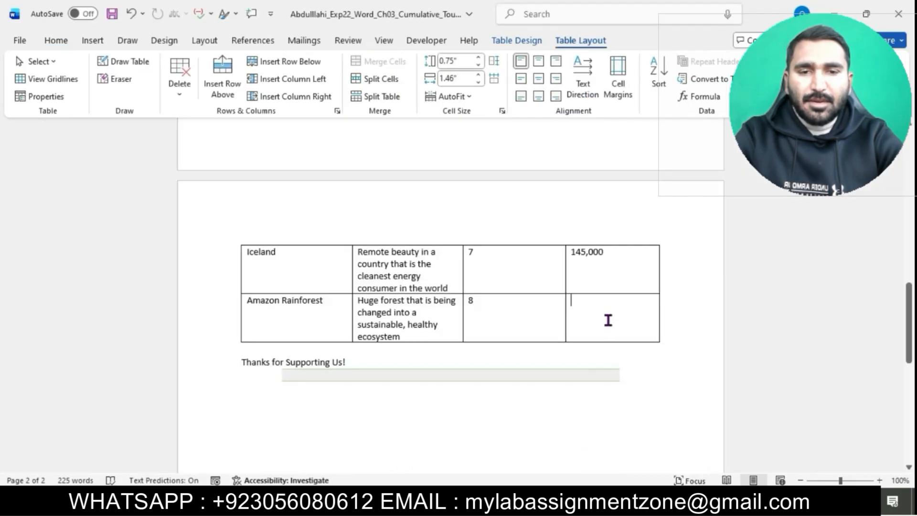
key(ctrl+v)
click(637, 325)
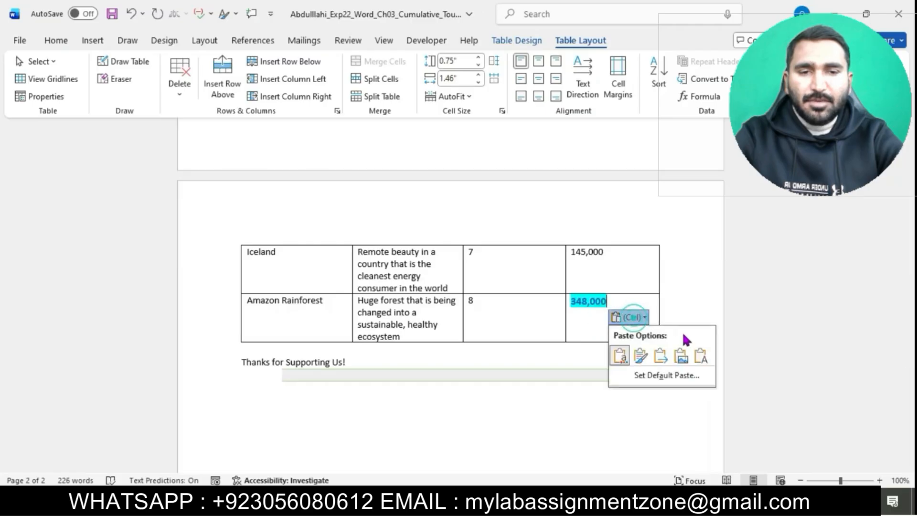
click(700, 354)
Following instruction step 6, select the entire first table in the flyer.
scroll(477, 295, down, 1)
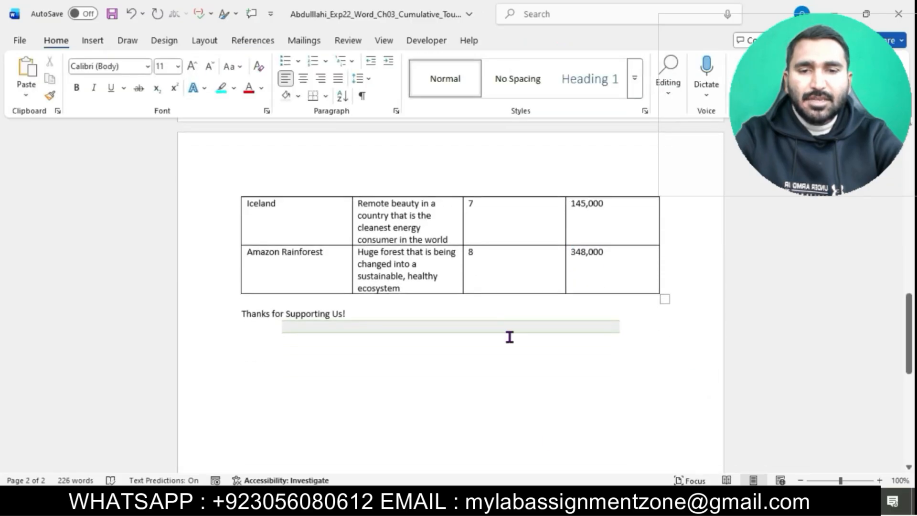
mouse_move(550, 502)
click(524, 442)
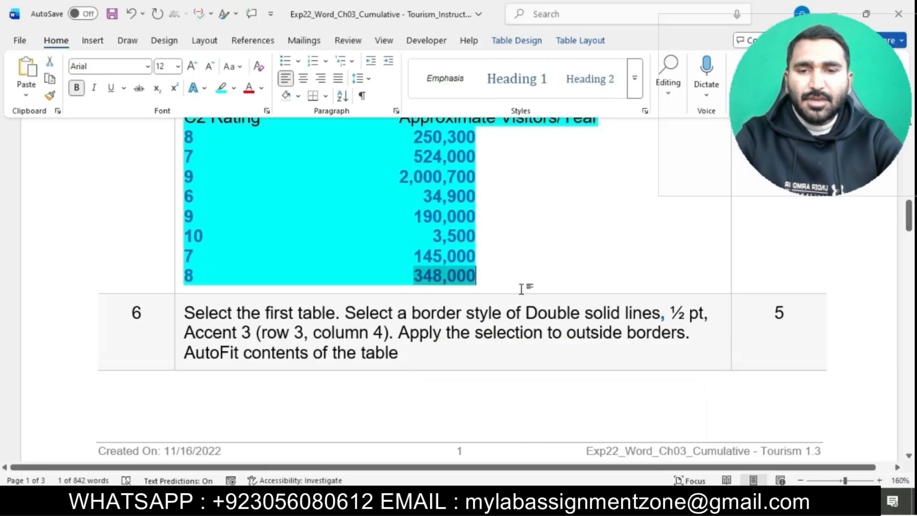
scroll(520, 286, down, 3)
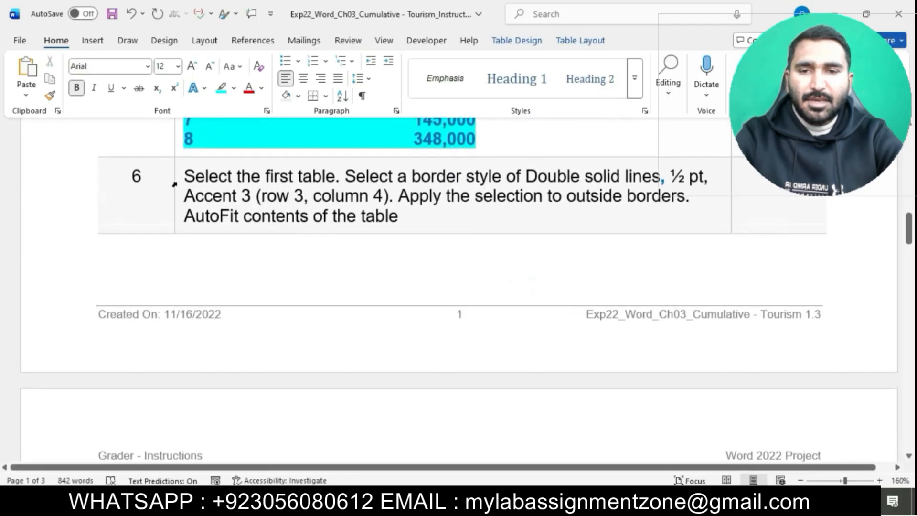
click(175, 184)
click(234, 154)
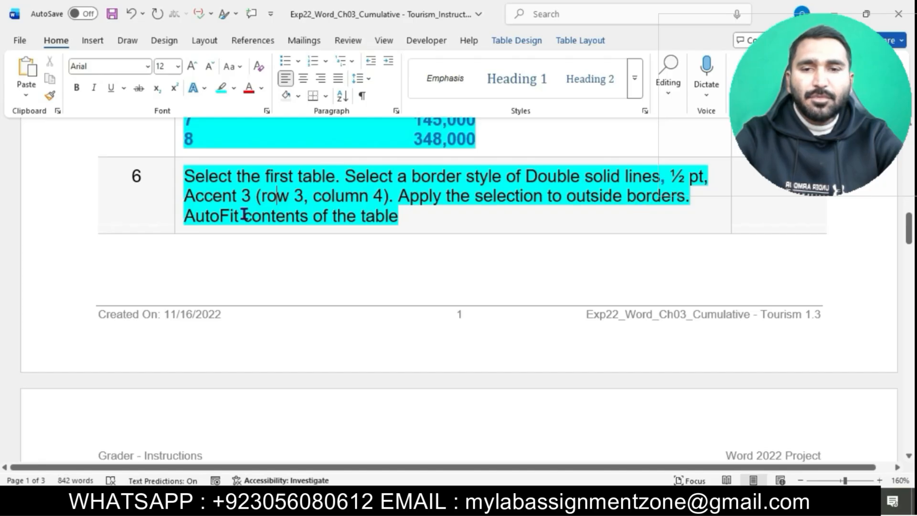
drag(186, 177, 334, 177)
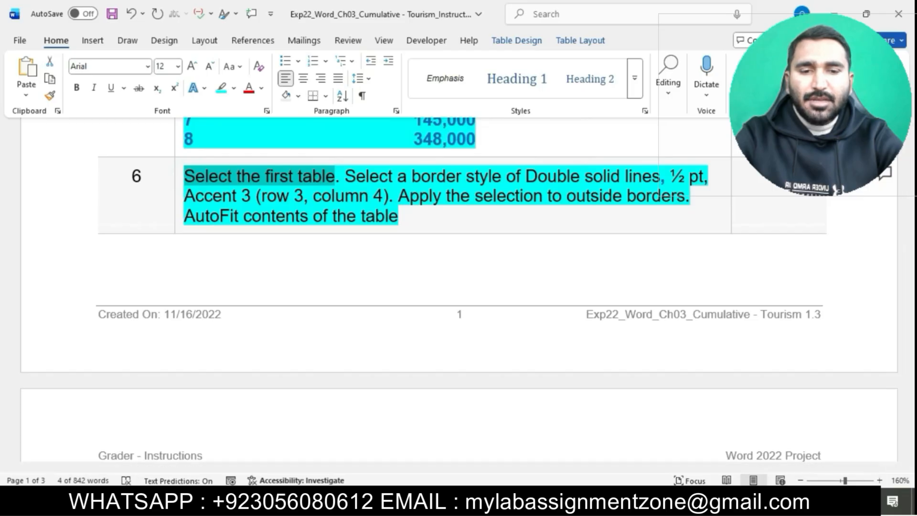
mouse_move(543, 508)
click(614, 447)
scroll(520, 291, up, 10)
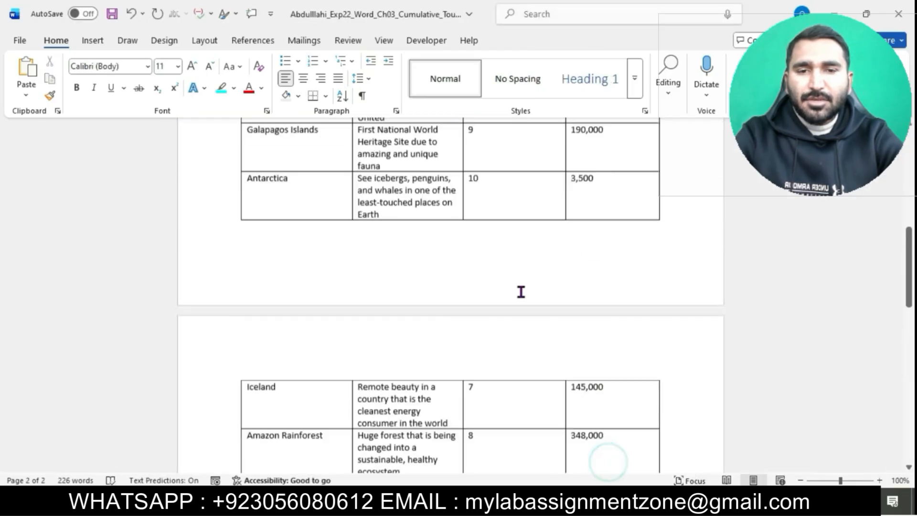
scroll(520, 293, up, 1)
click(235, 211)
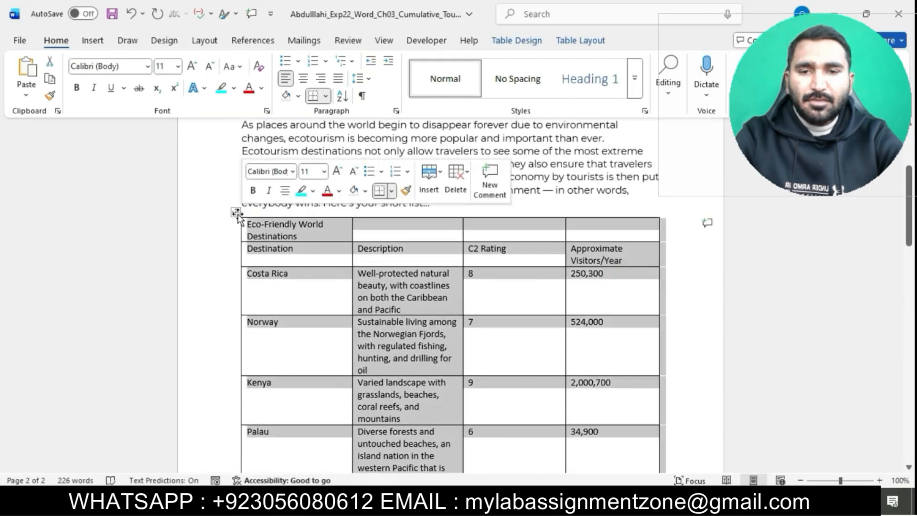
Apply a Double solid lines, ½ pt, Accent 3 border style to the outside borders of the first table.
mouse_move(542, 508)
click(513, 455)
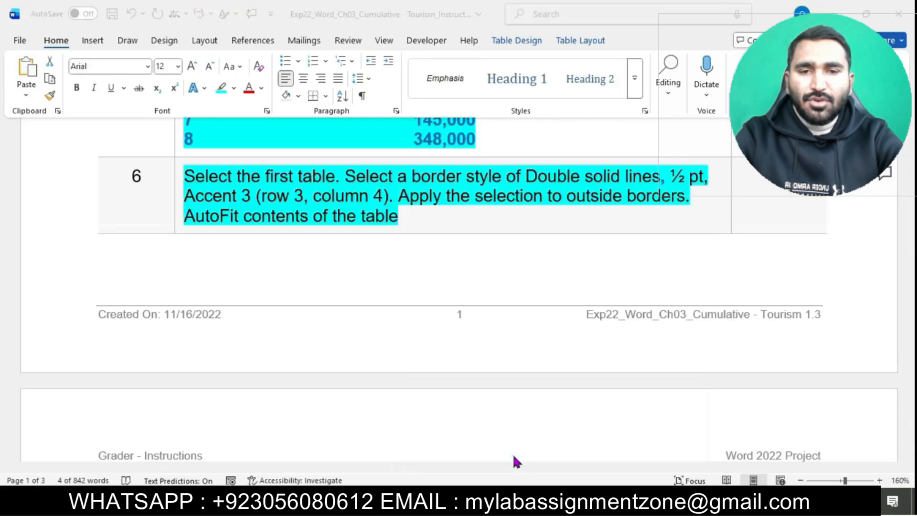
drag(353, 174, 400, 194)
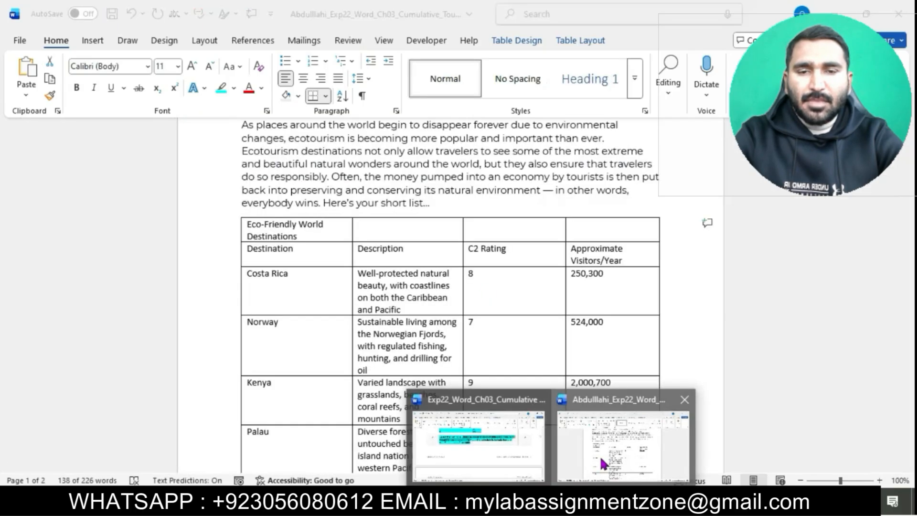
click(600, 456)
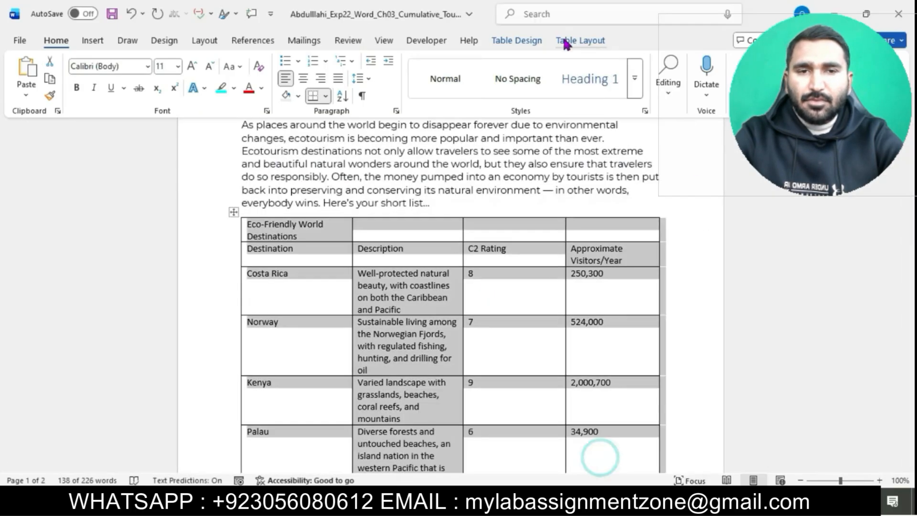
click(557, 43)
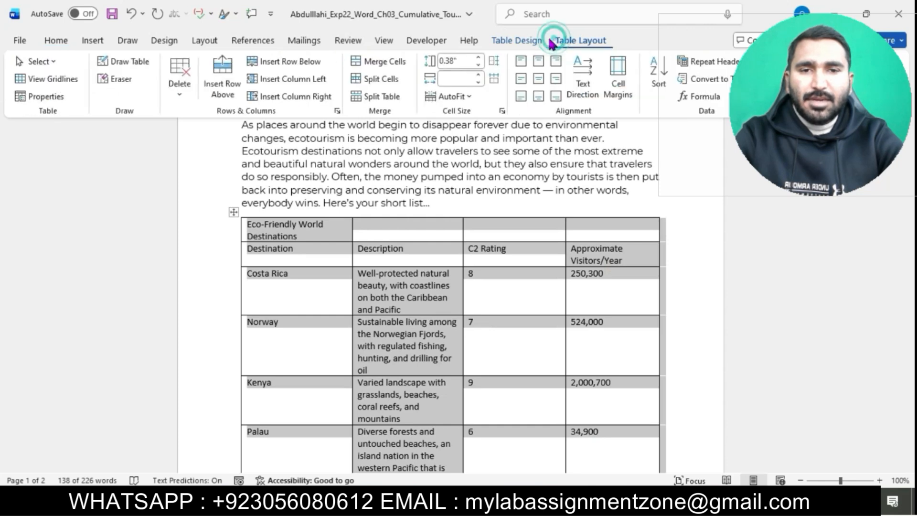
click(520, 40)
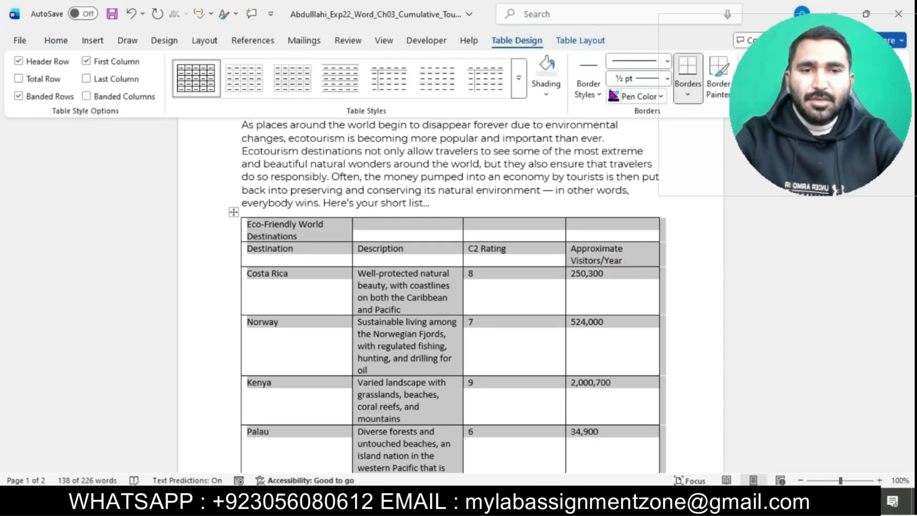
click(589, 90)
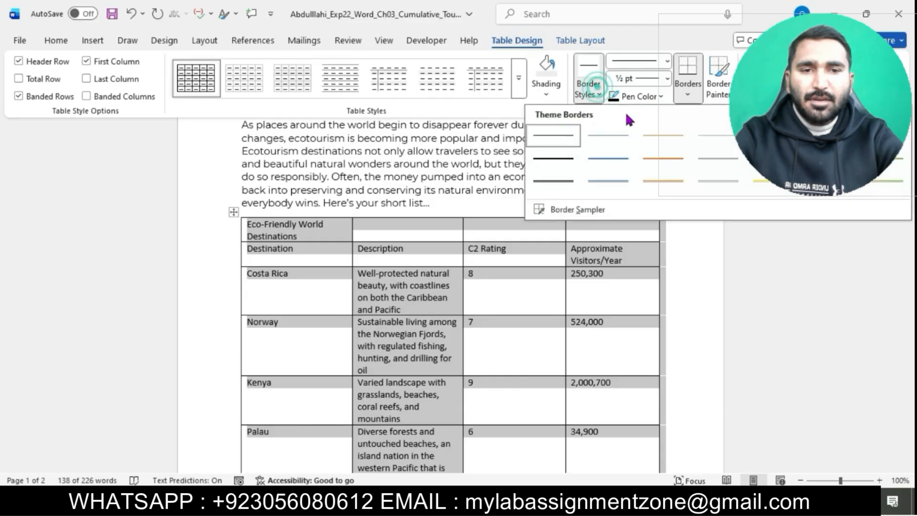
click(715, 184)
mouse_move(550, 500)
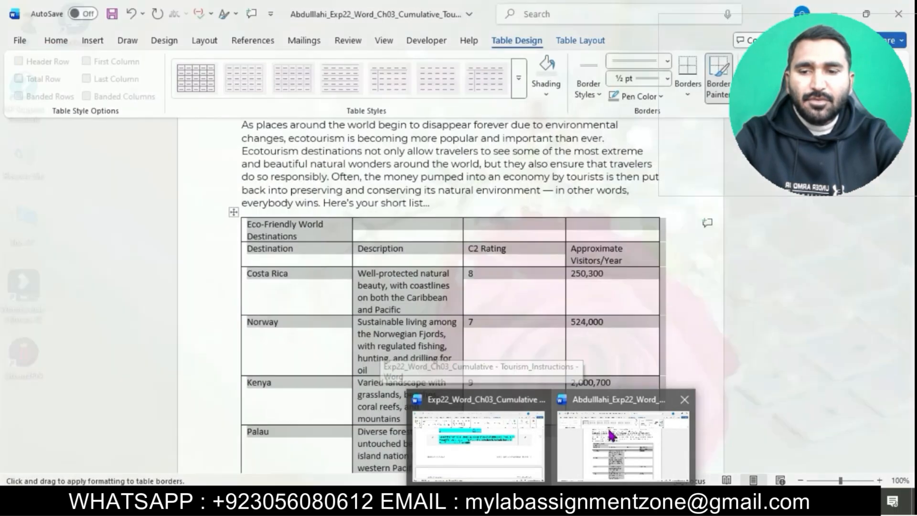
click(608, 430)
click(688, 93)
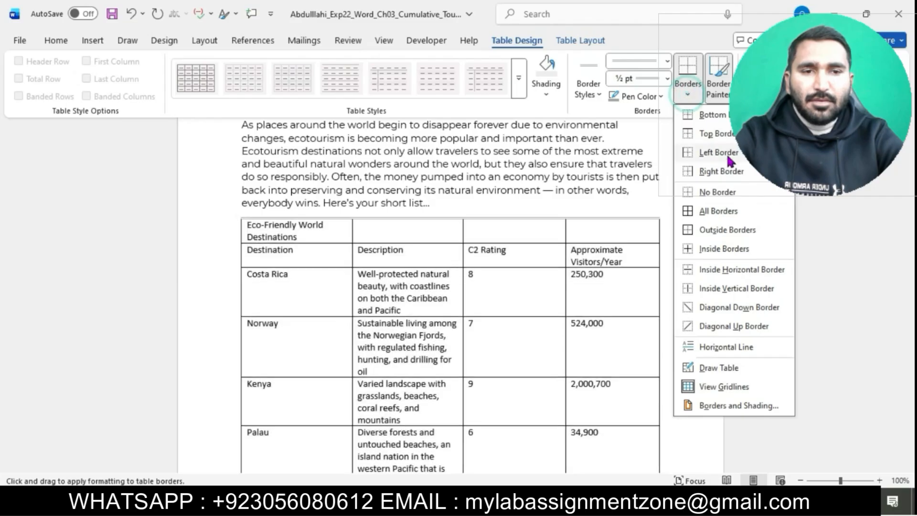
click(728, 233)
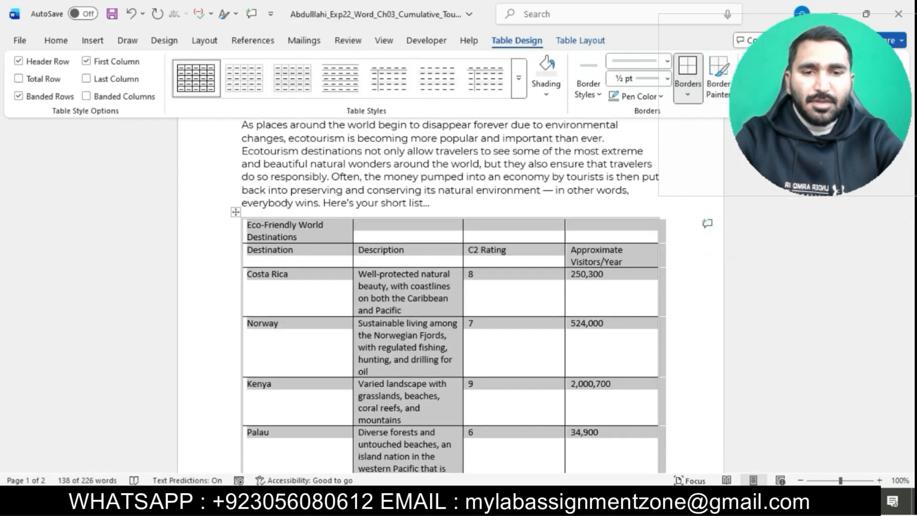
AutoFit the first table to its contents.
mouse_move(526, 421)
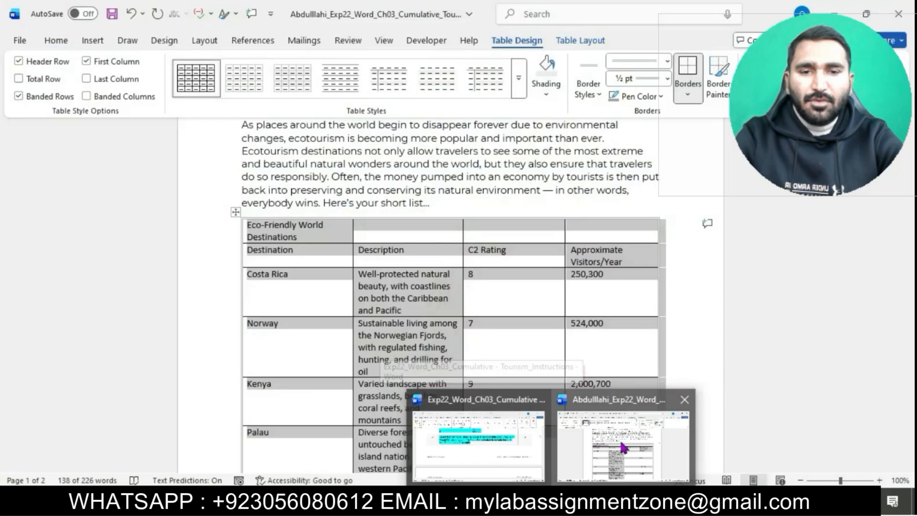
click(620, 441)
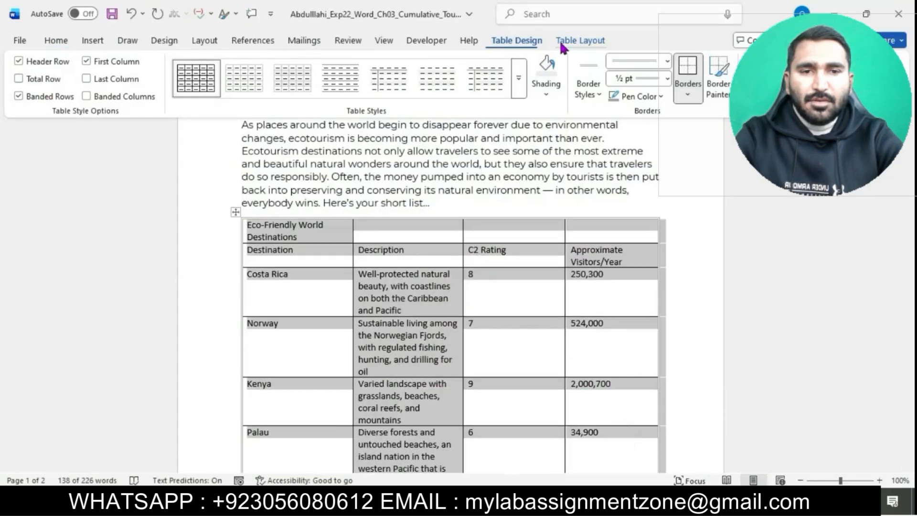
click(575, 40)
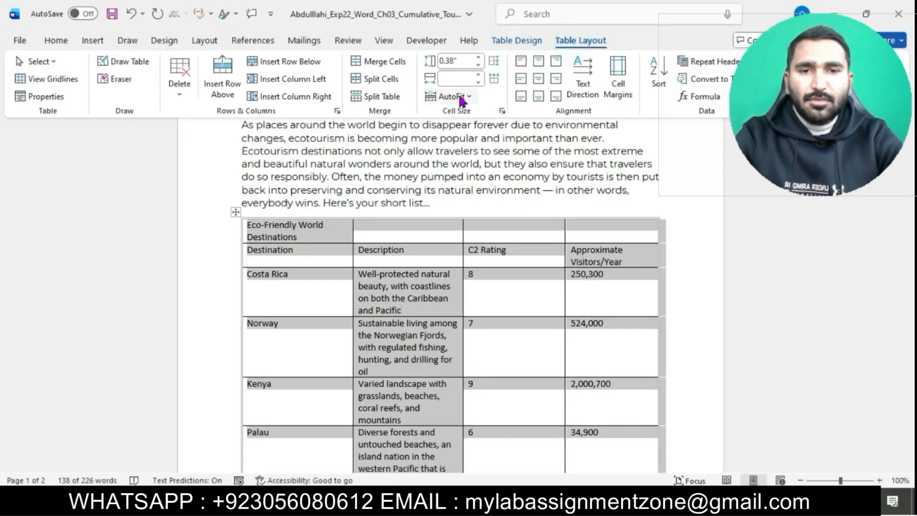
click(461, 98)
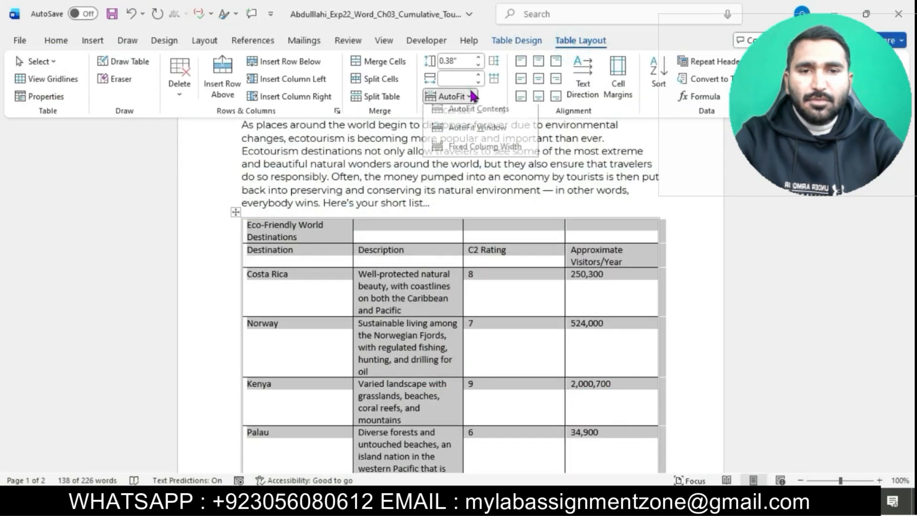
click(490, 116)
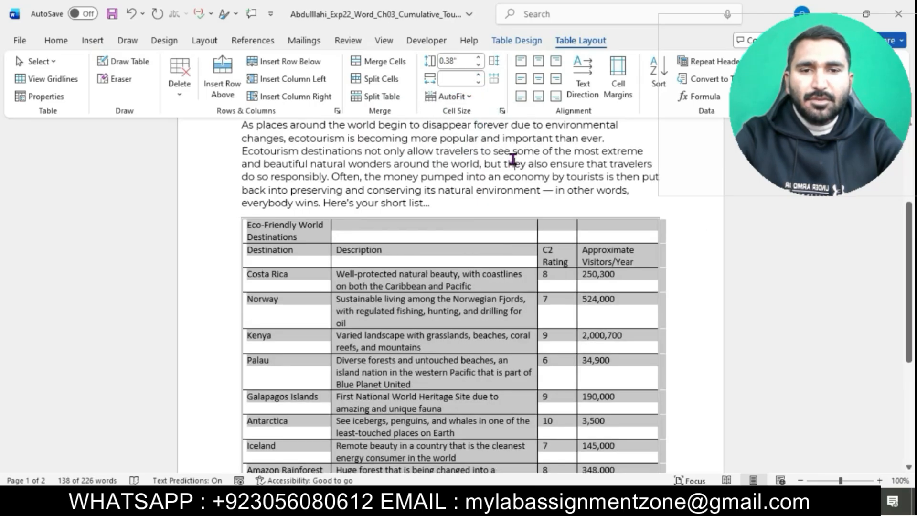
click(512, 160)
scroll(512, 159, down, 5)
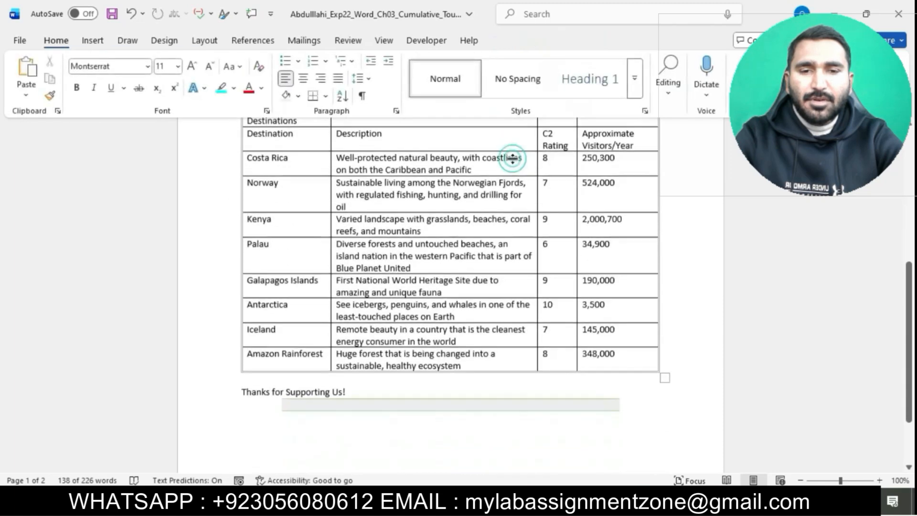
scroll(514, 161, up, 5)
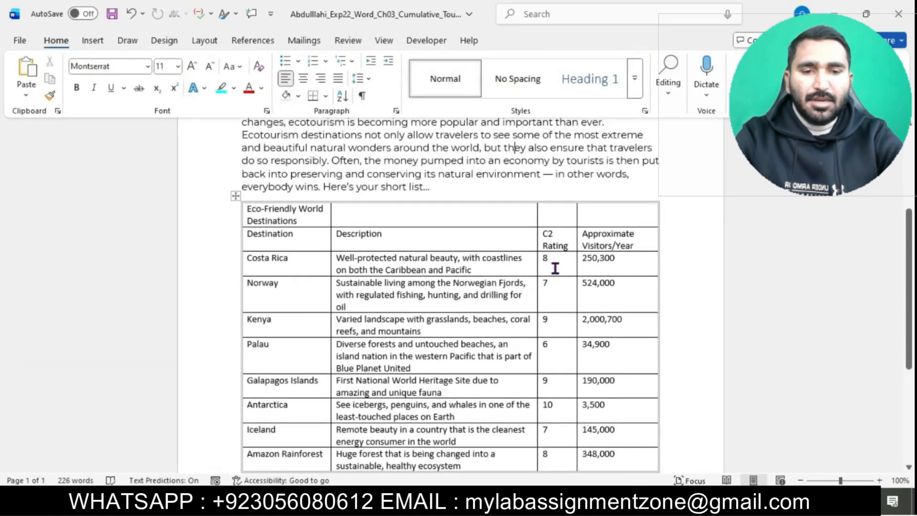
Read instruction step 7 about merging and formatting the first row of the table.
mouse_move(535, 505)
click(525, 452)
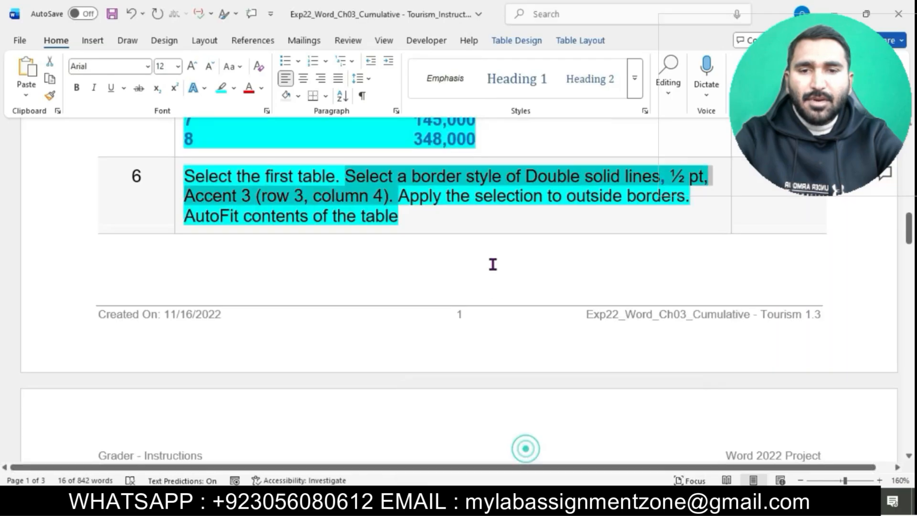
scroll(492, 261, down, 8)
click(185, 155)
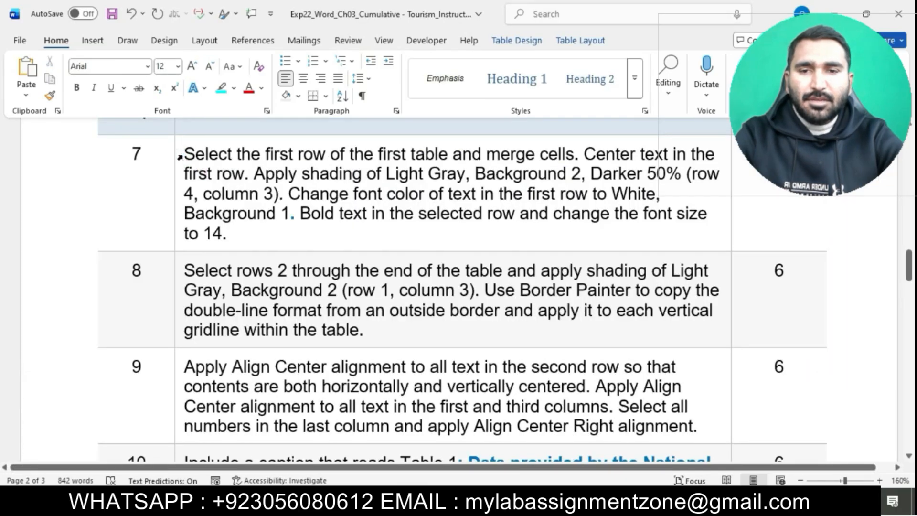
click(180, 156)
click(240, 131)
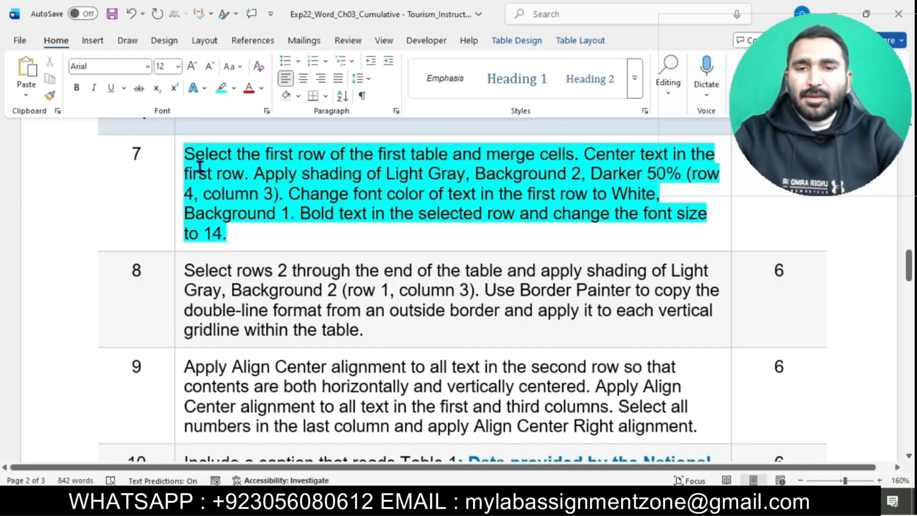
drag(186, 155, 568, 164)
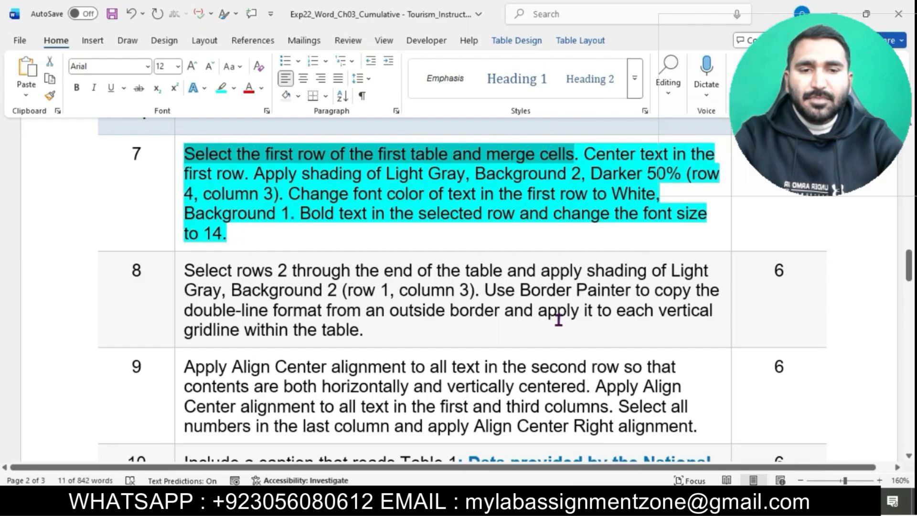
mouse_move(553, 501)
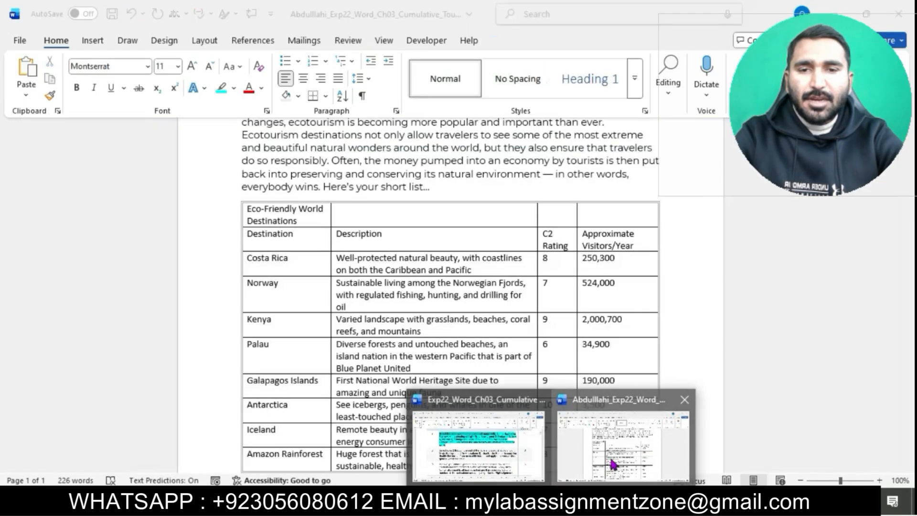
Select the table's first row and merge its cells.
click(612, 463)
drag(340, 212, 596, 213)
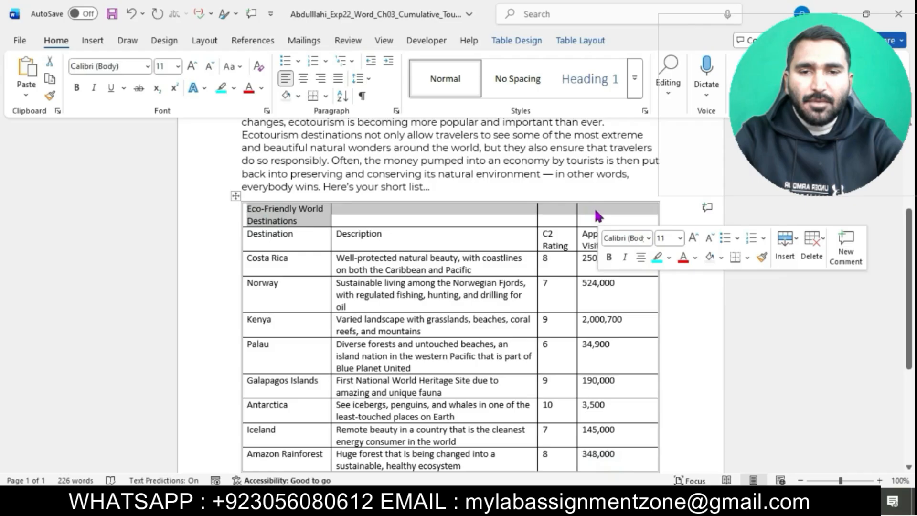
click(525, 41)
click(564, 41)
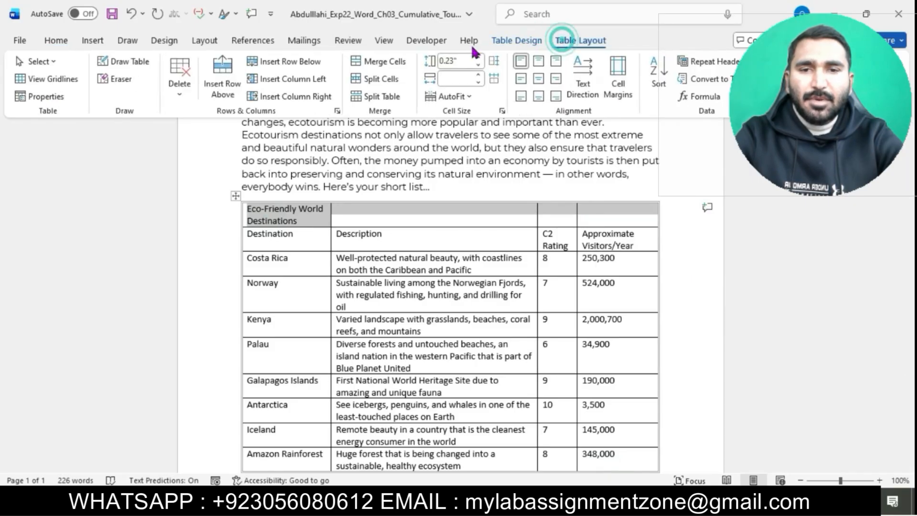
click(394, 62)
Center the text in the merged first row.
mouse_move(552, 501)
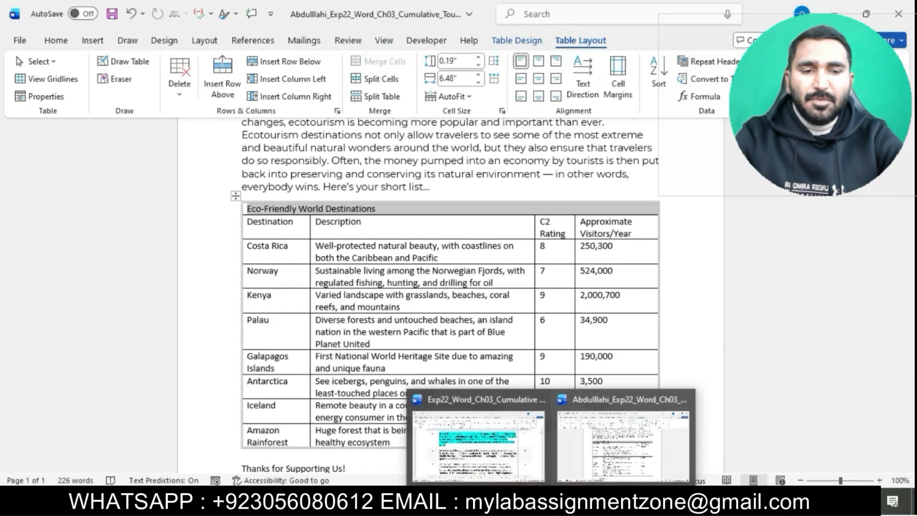
click(477, 434)
drag(597, 151, 248, 174)
mouse_move(569, 499)
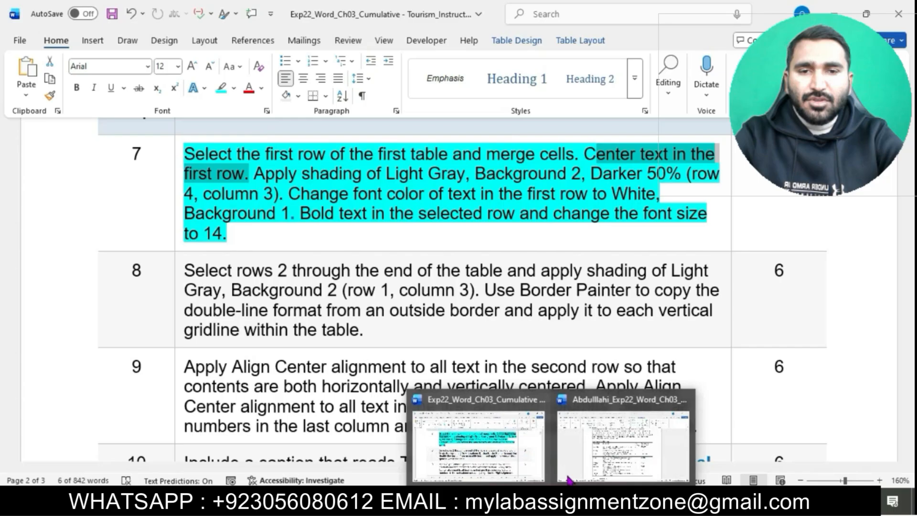
click(615, 441)
click(68, 46)
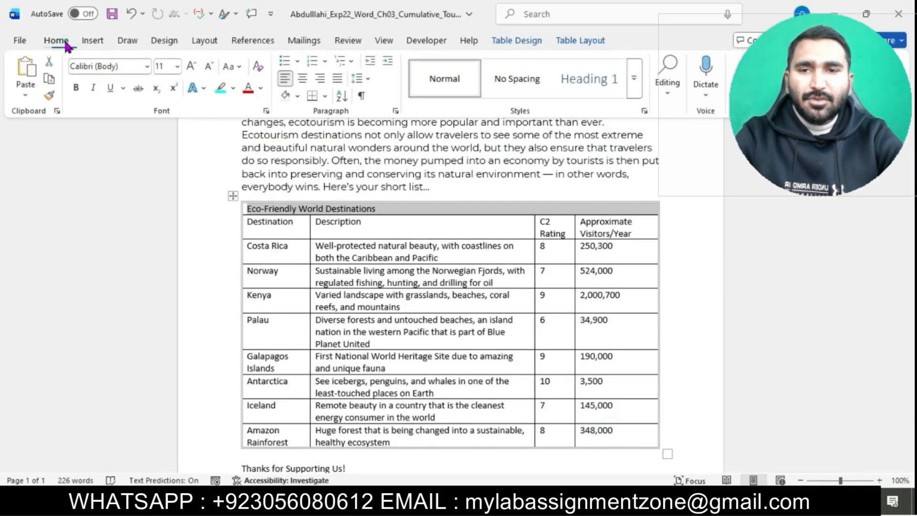
click(302, 78)
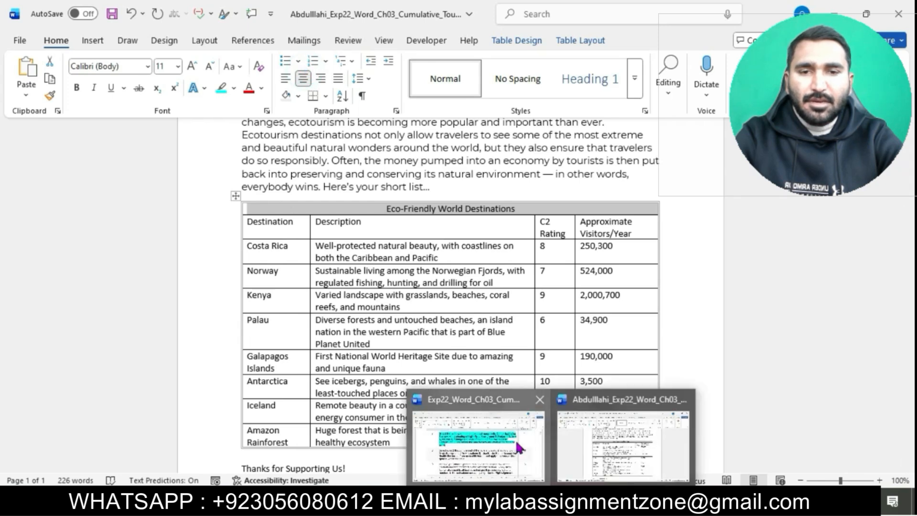
Shade the first row with Light Gray, Background 2, Darker 50%.
click(515, 437)
drag(257, 175, 678, 175)
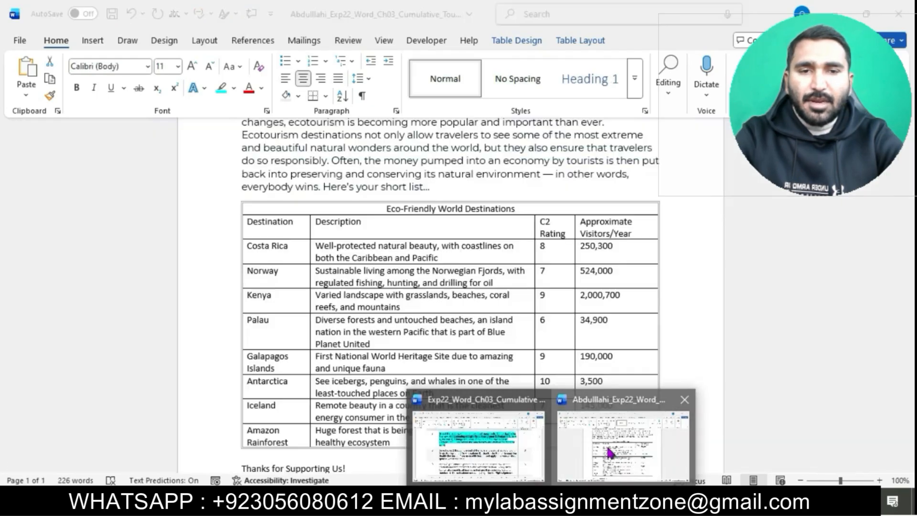
click(832, 480)
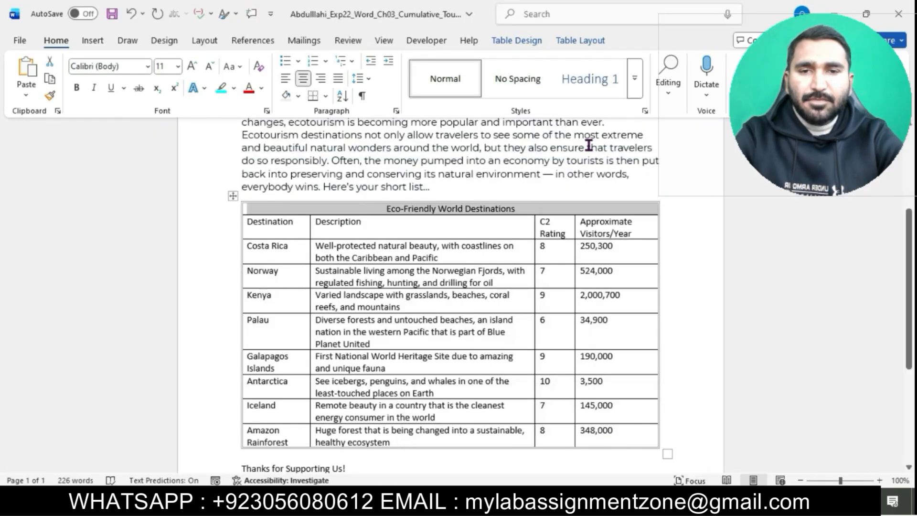
click(575, 42)
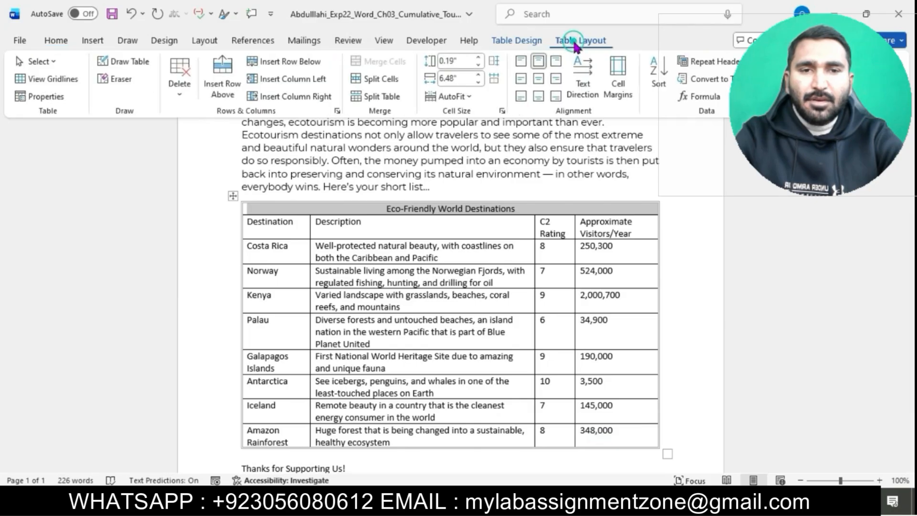
click(525, 40)
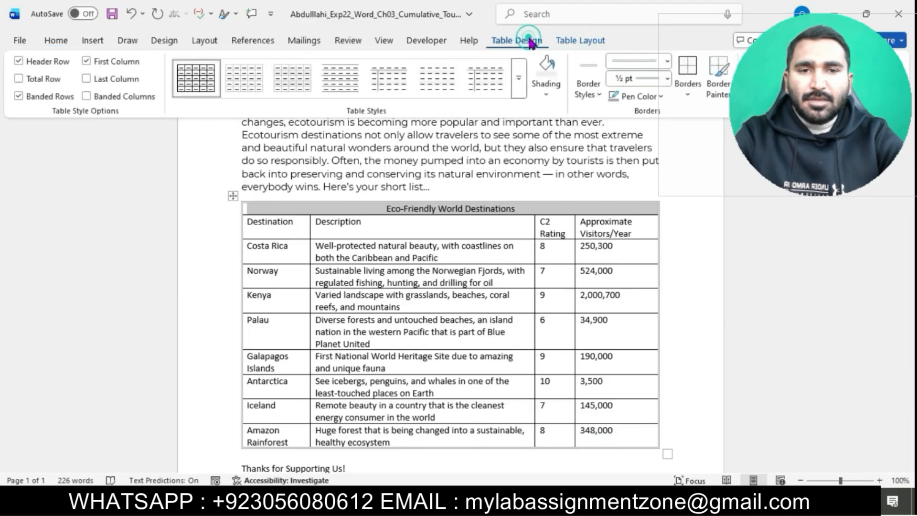
click(550, 88)
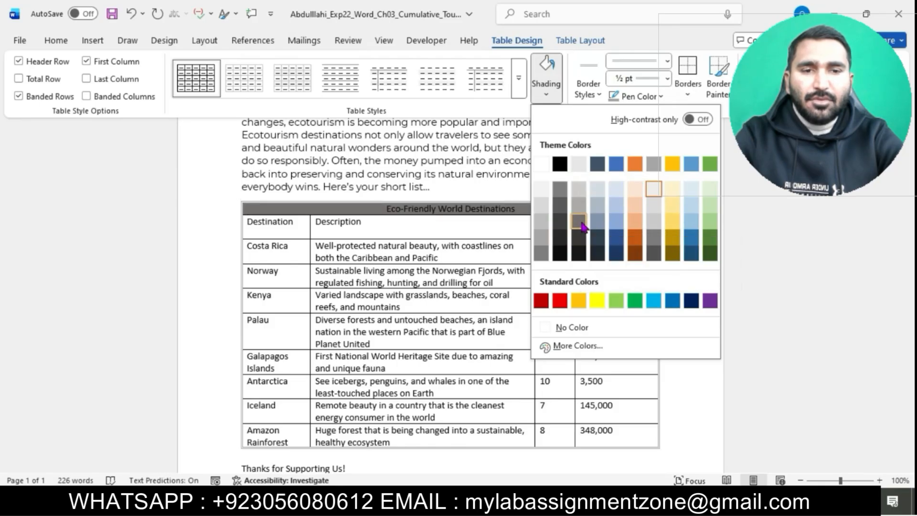
click(581, 223)
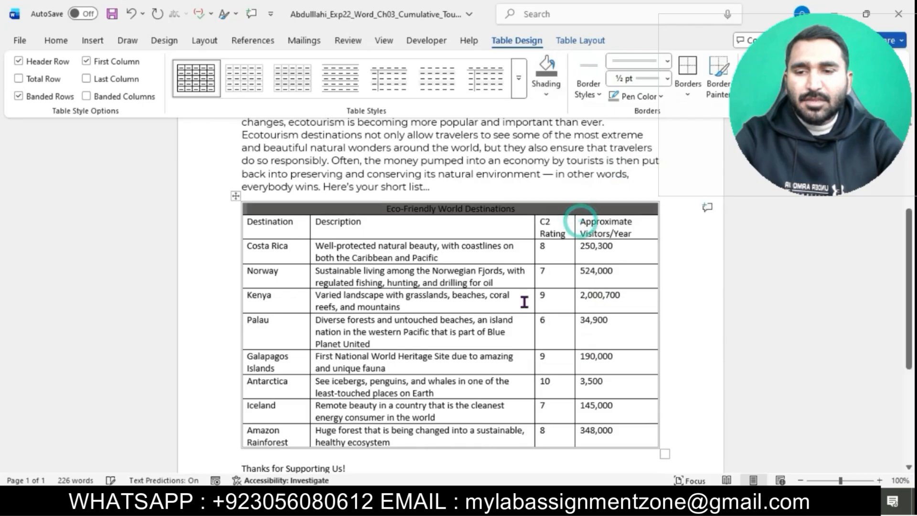
Highlight the font-color sentence of step 7 in the instructions document.
mouse_move(533, 505)
click(512, 430)
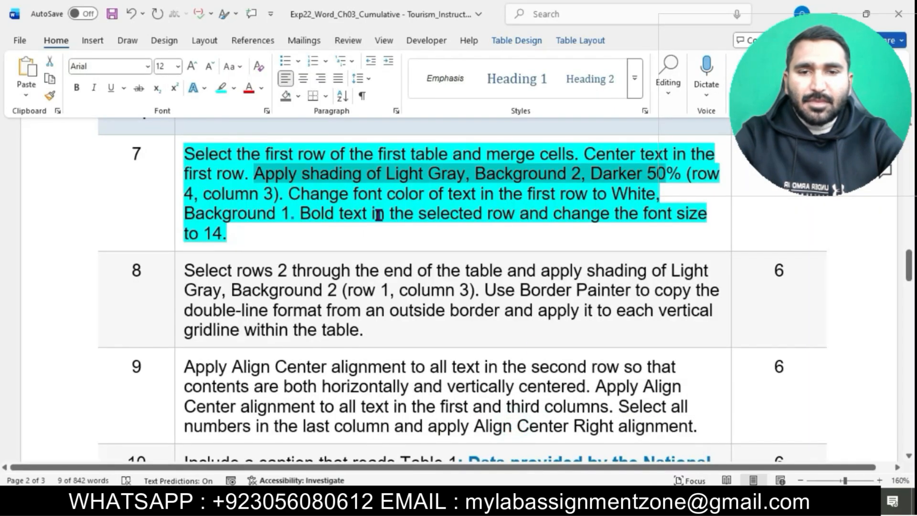
mouse_move(292, 194)
mouse_down()
mouse_move(661, 196)
mouse_move(296, 213)
mouse_up()
Change the font color of the table's first row to White, Background 1.
mouse_move(532, 505)
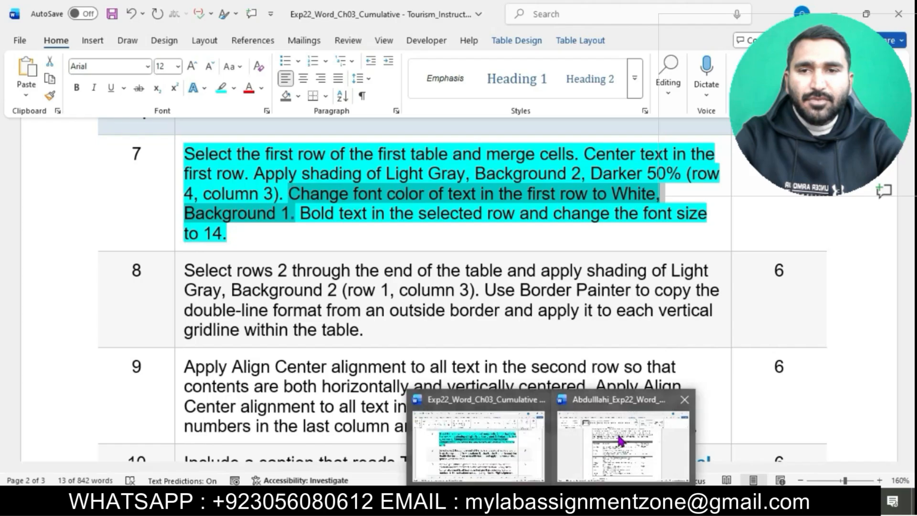
click(617, 434)
click(56, 41)
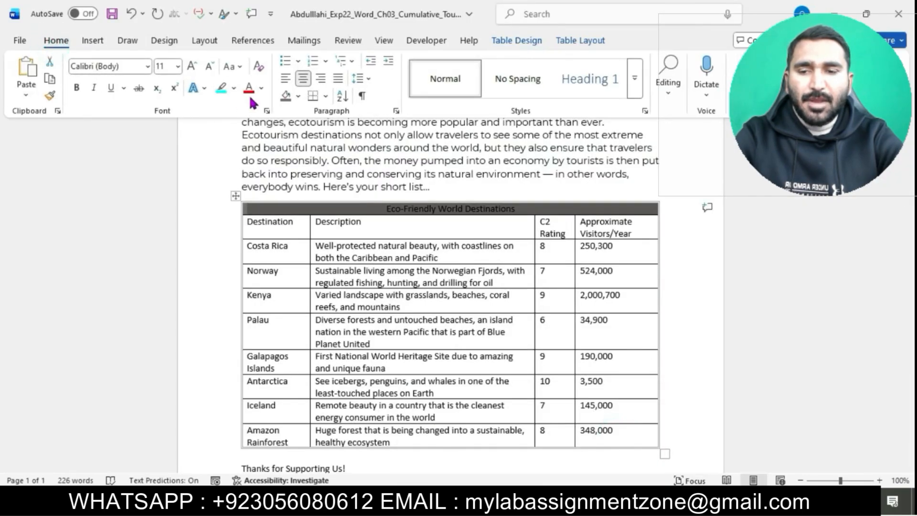
click(261, 88)
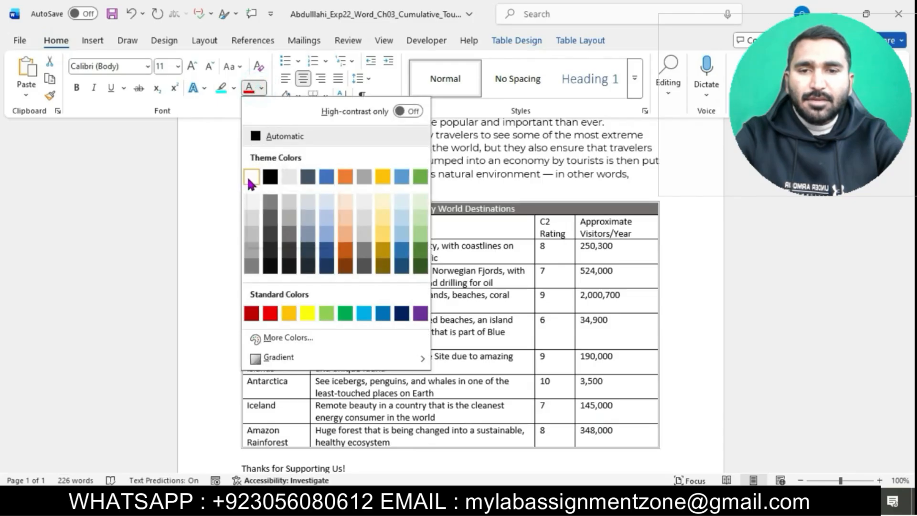
click(248, 179)
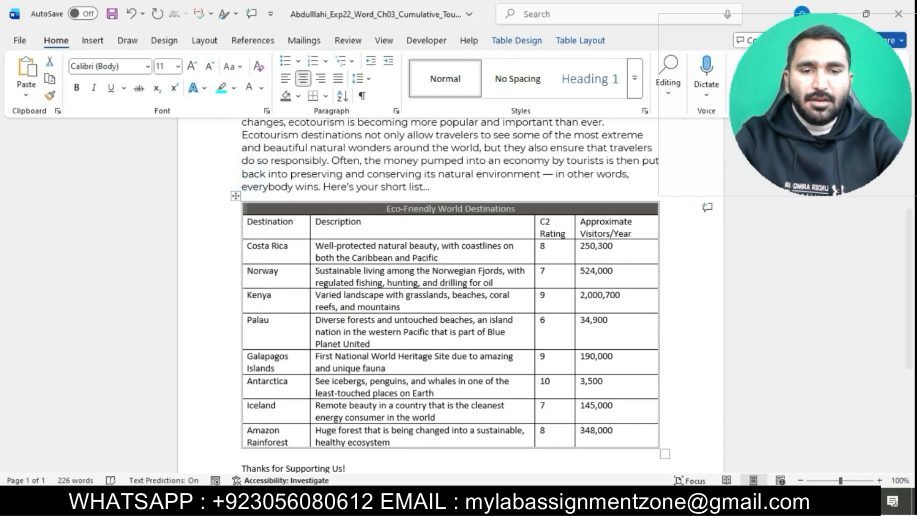
Highlight the bold and font-size sentence of step 7 in the instructions document.
mouse_move(533, 505)
click(526, 465)
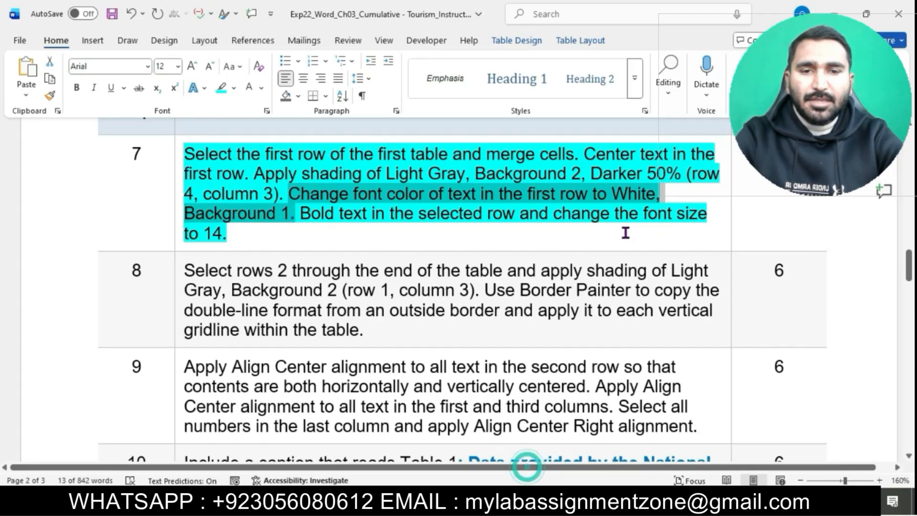
drag(301, 214, 675, 228)
Bold the text in the table's first row.
mouse_move(564, 502)
click(601, 449)
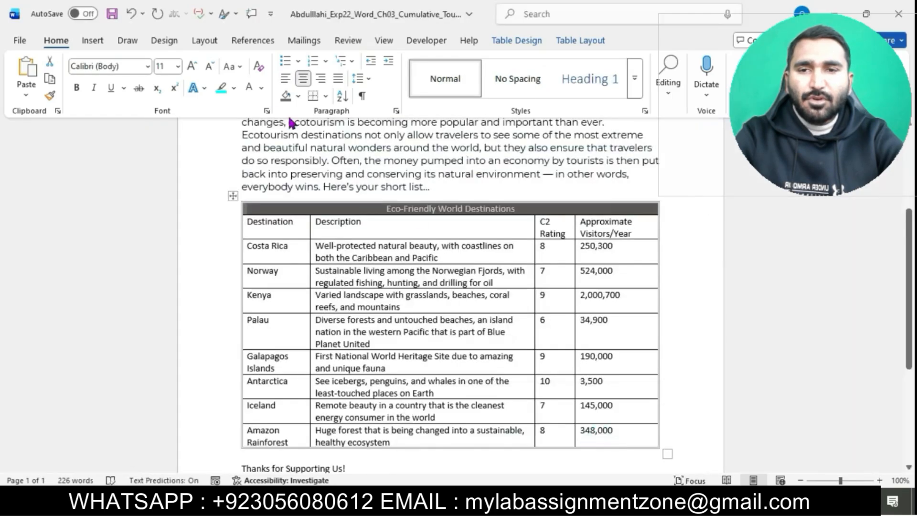
click(77, 89)
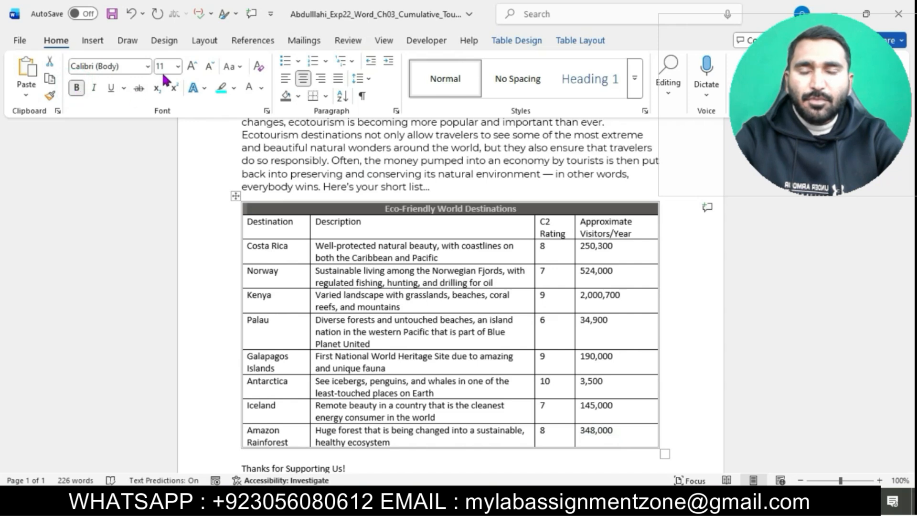
Set the font size of the first row's text to 14.
click(177, 66)
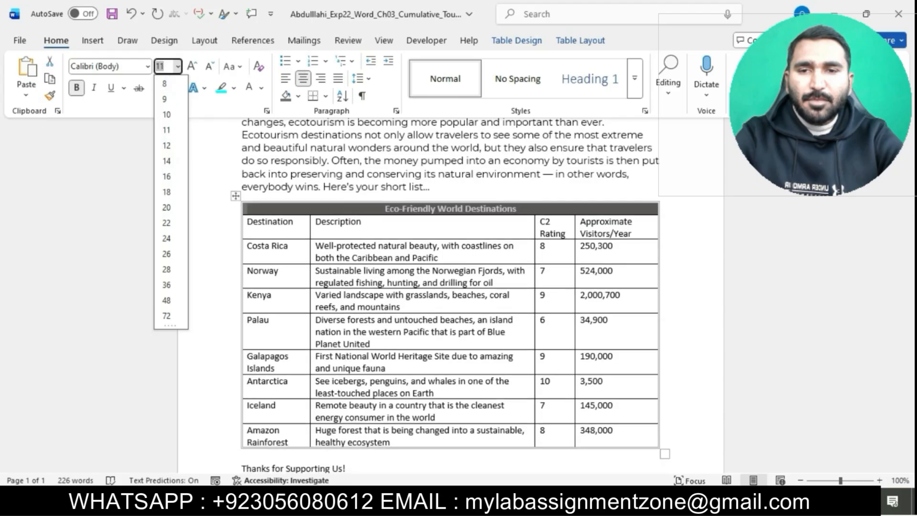
mouse_move(554, 506)
click(482, 449)
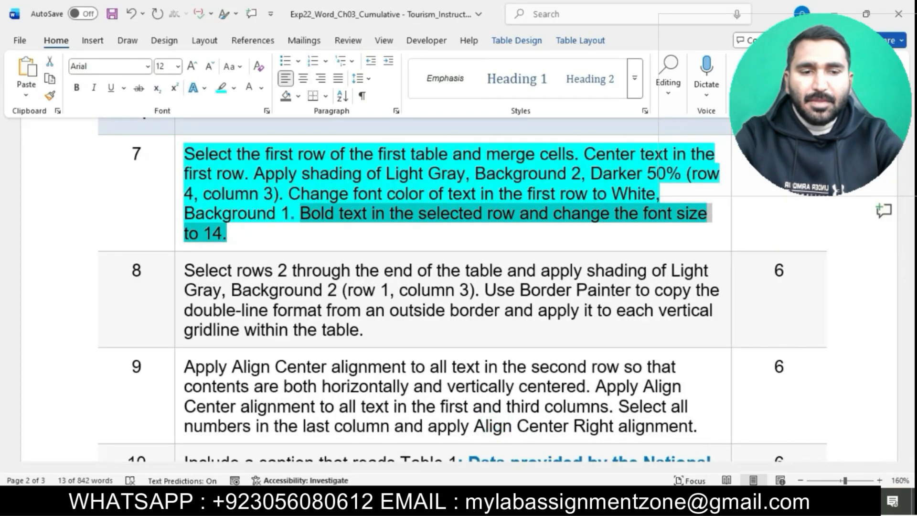
mouse_move(552, 506)
click(606, 458)
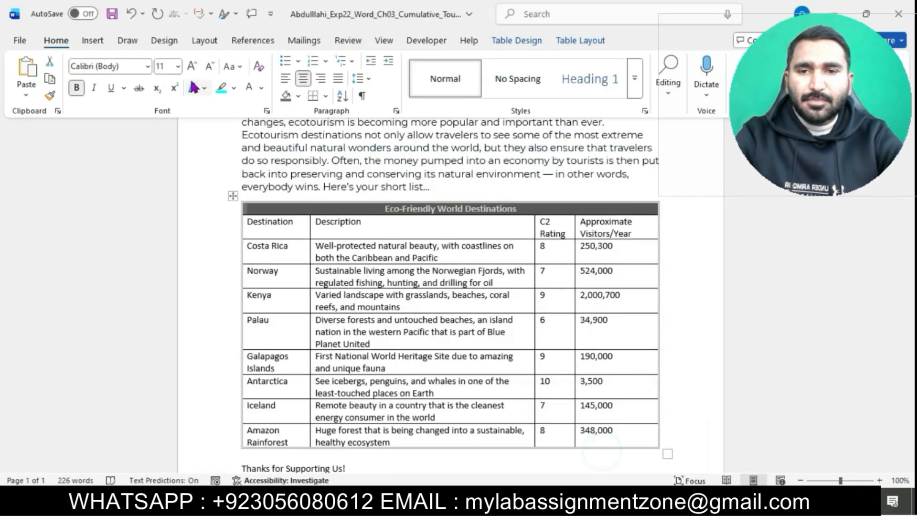
click(178, 66)
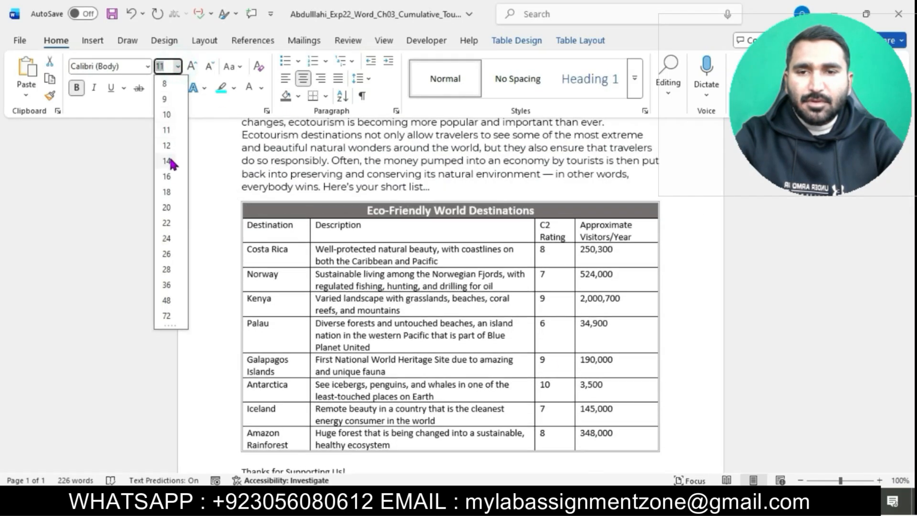
click(167, 161)
click(366, 172)
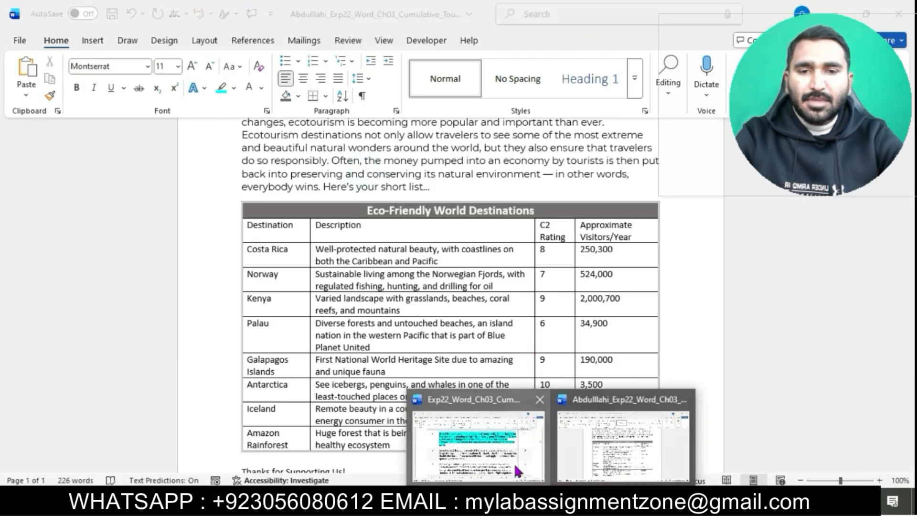
Highlight the remaining instructions from step 8 to the end in the instructions document.
click(514, 463)
scroll(468, 271, down, 3)
click(266, 209)
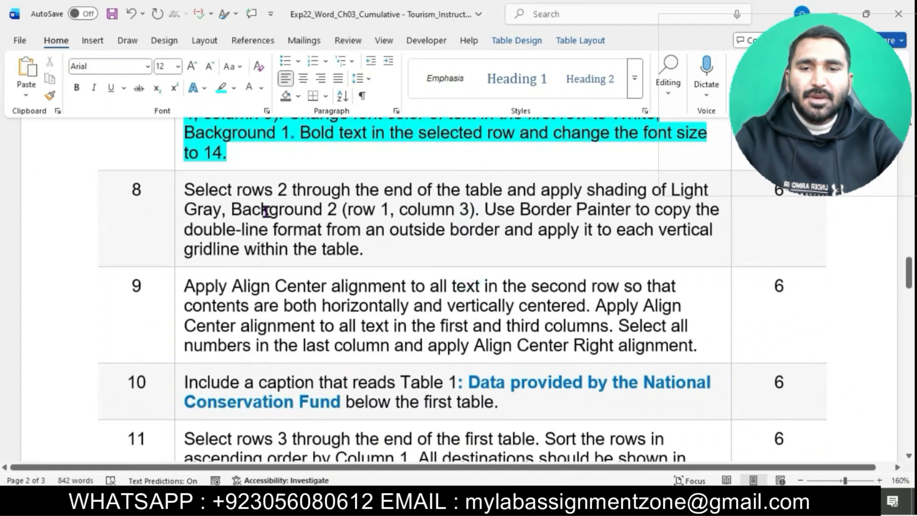
drag(179, 194, 180, 184)
scroll(180, 184, down, 20)
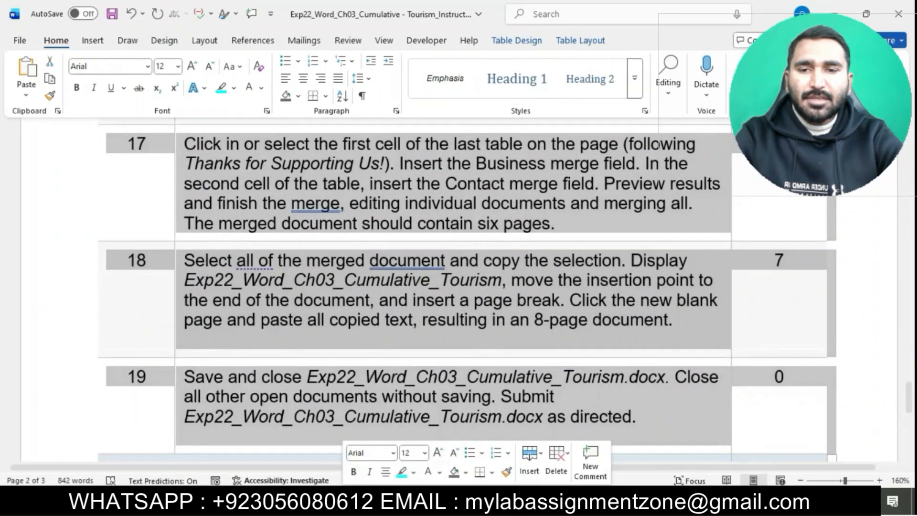
click(401, 472)
click(536, 398)
scroll(536, 399, down, 5)
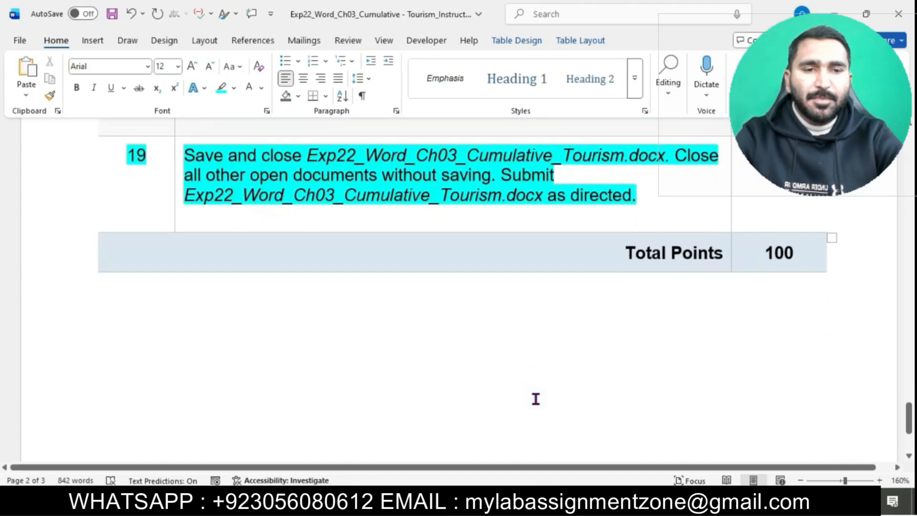
scroll(536, 399, up, 20)
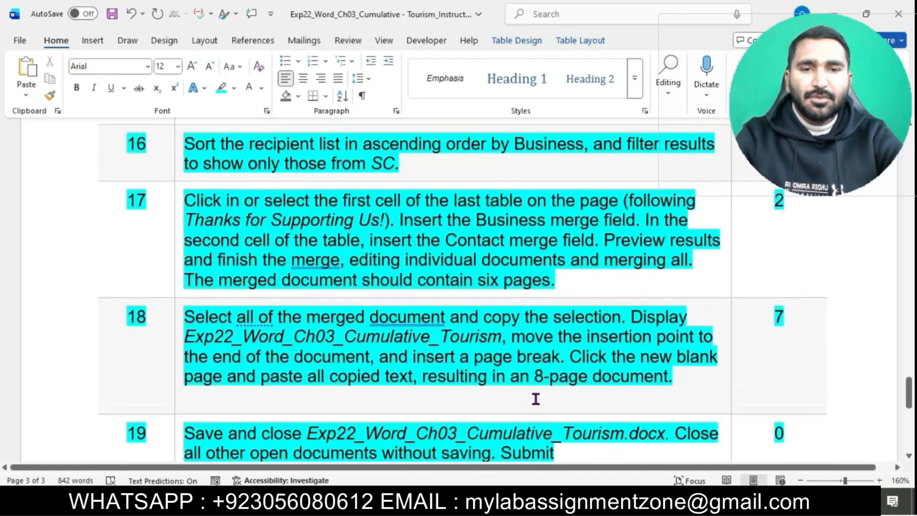
scroll(536, 399, up, 20)
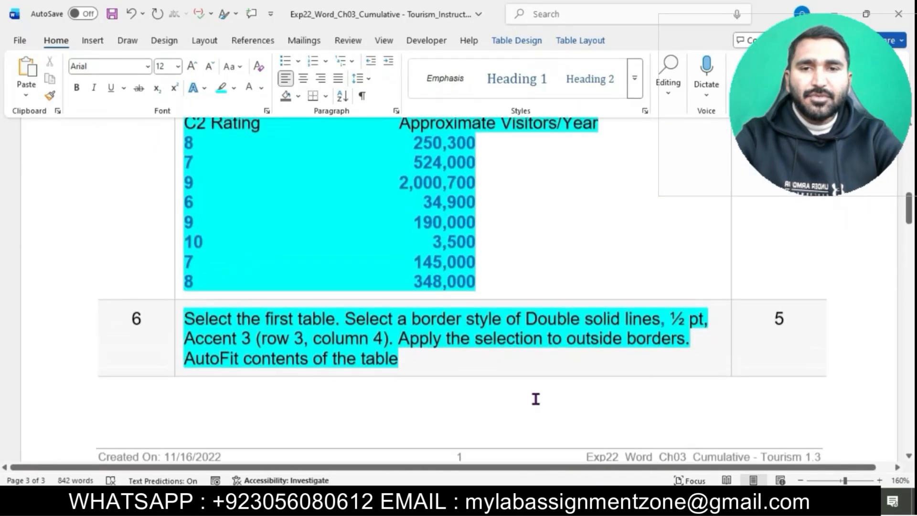
scroll(536, 399, up, 1)
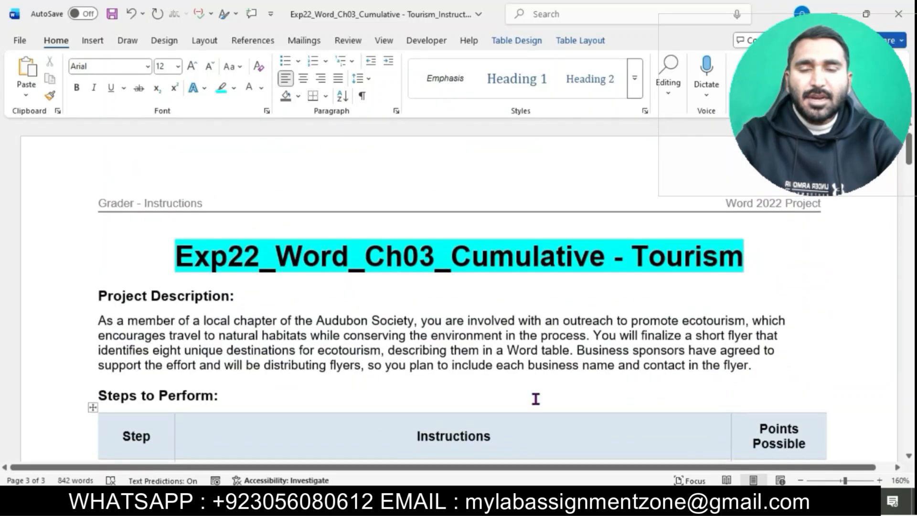